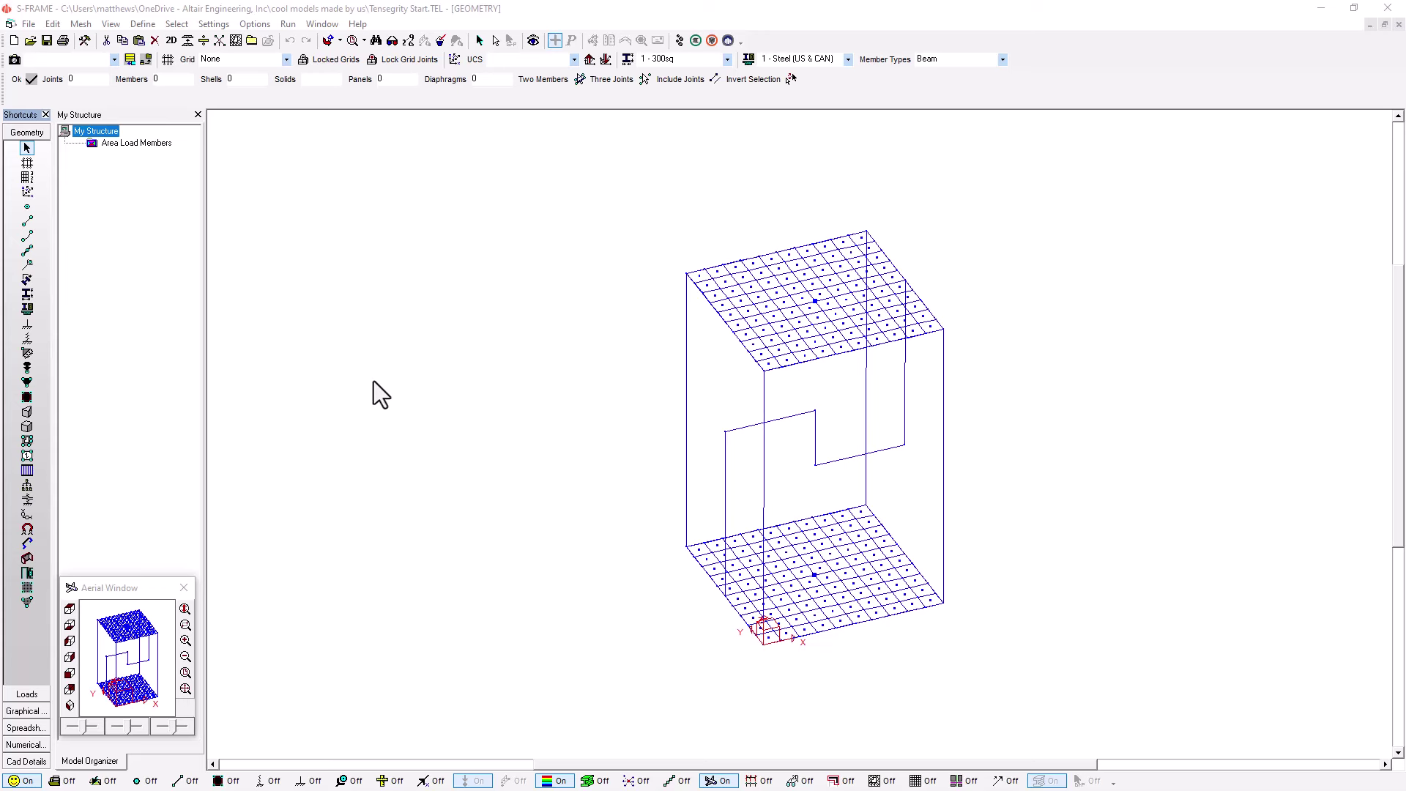
Step: Review the model's section properties, member types and member prestress
click(27, 298)
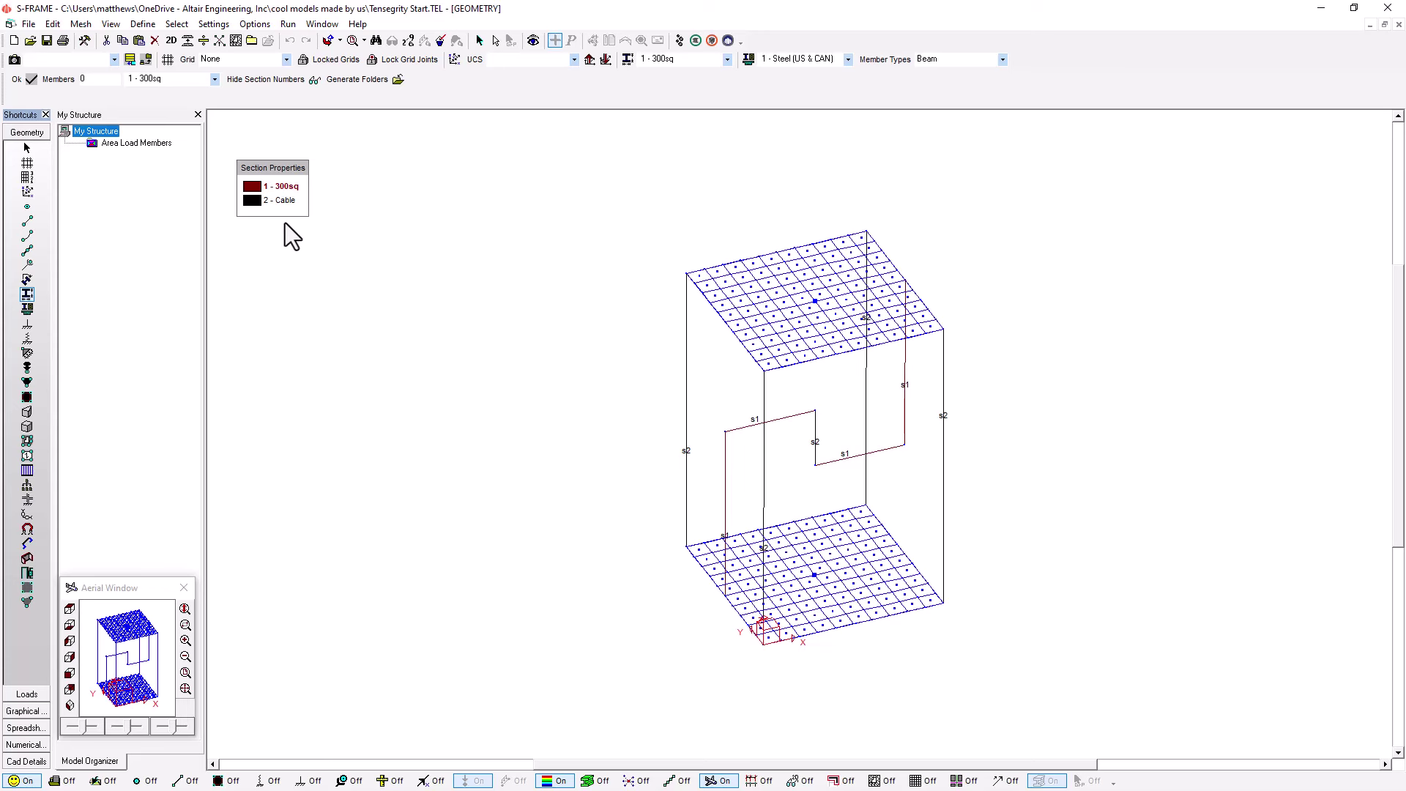
click(28, 237)
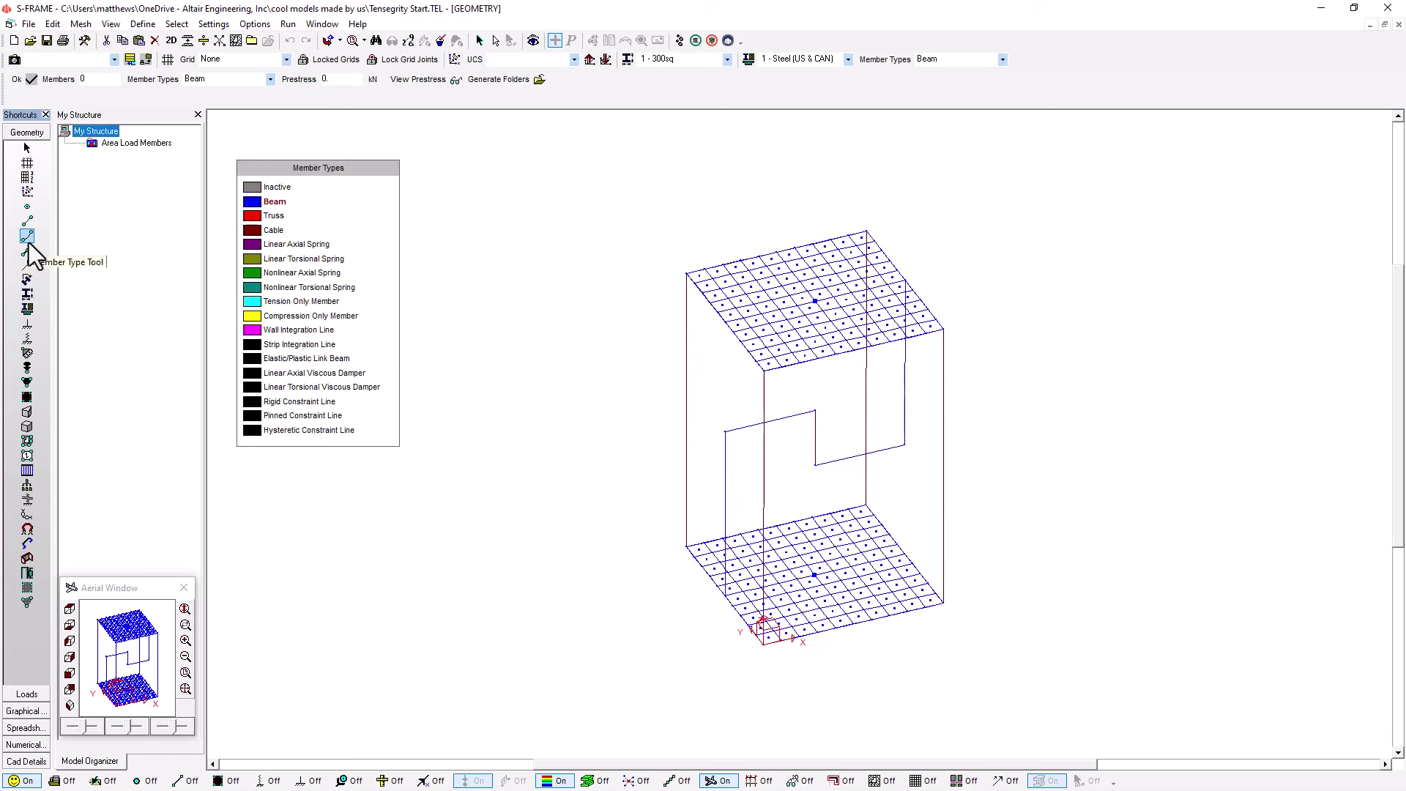
click(427, 84)
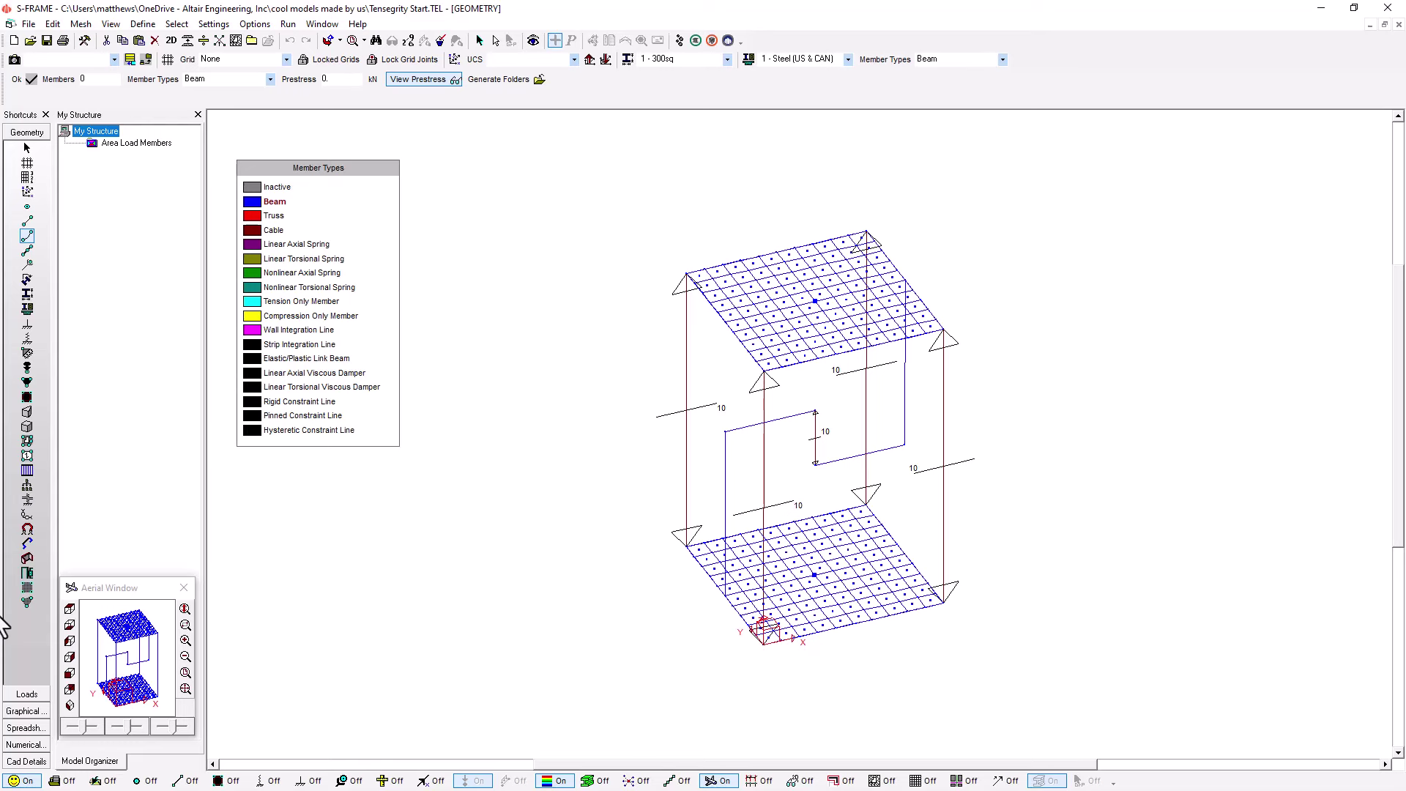
Step: Create a new static load case with the description SWT
click(33, 694)
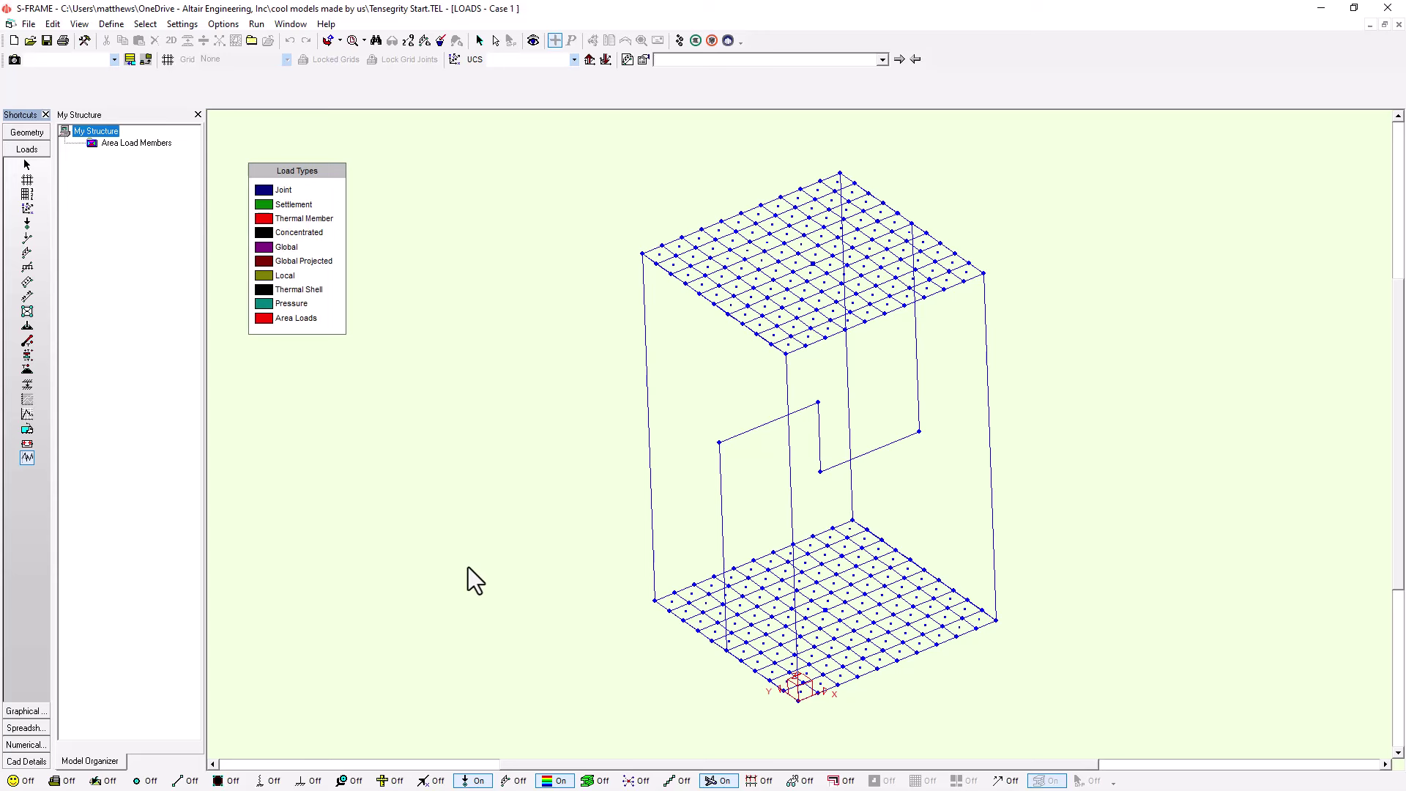
click(627, 59)
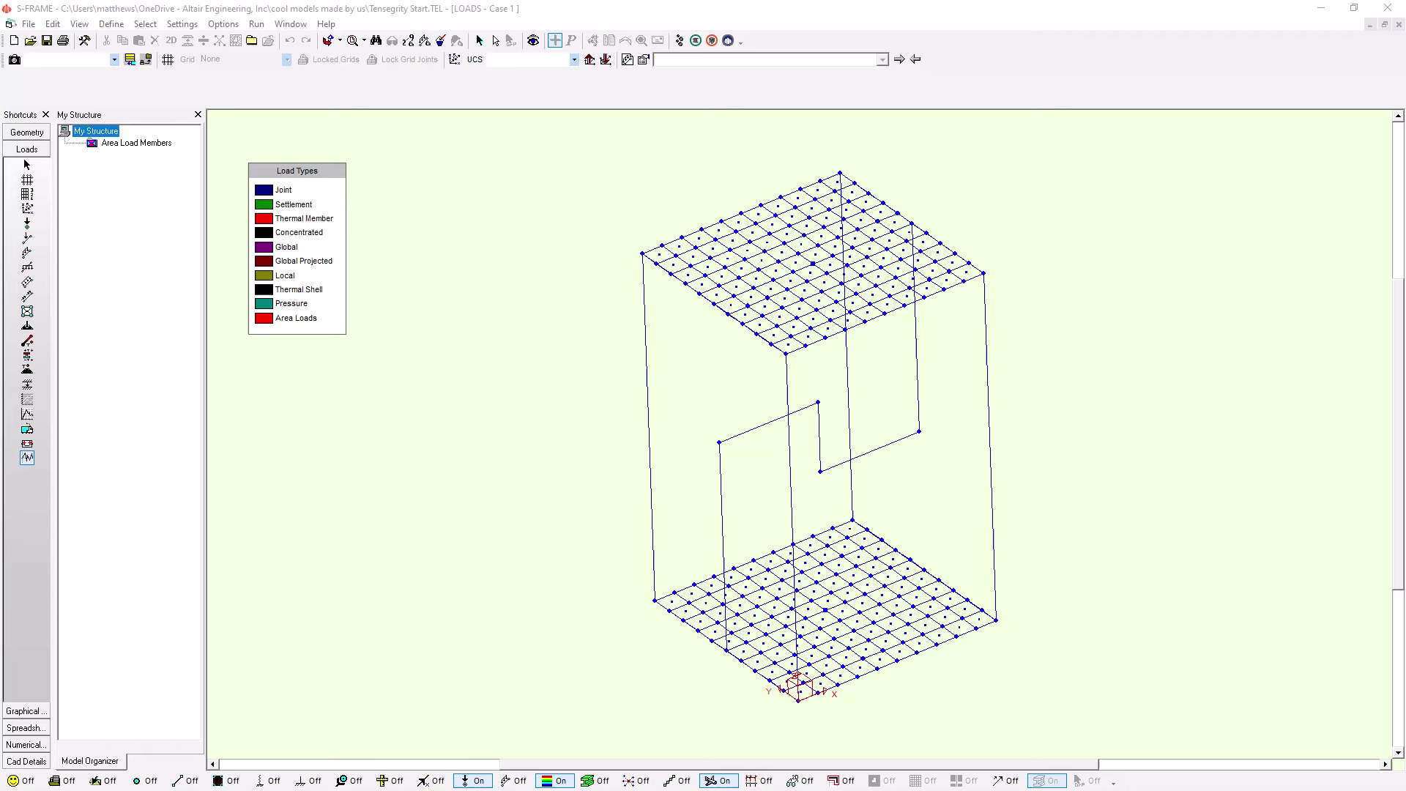
drag(799, 335, 941, 261)
text(SWT)
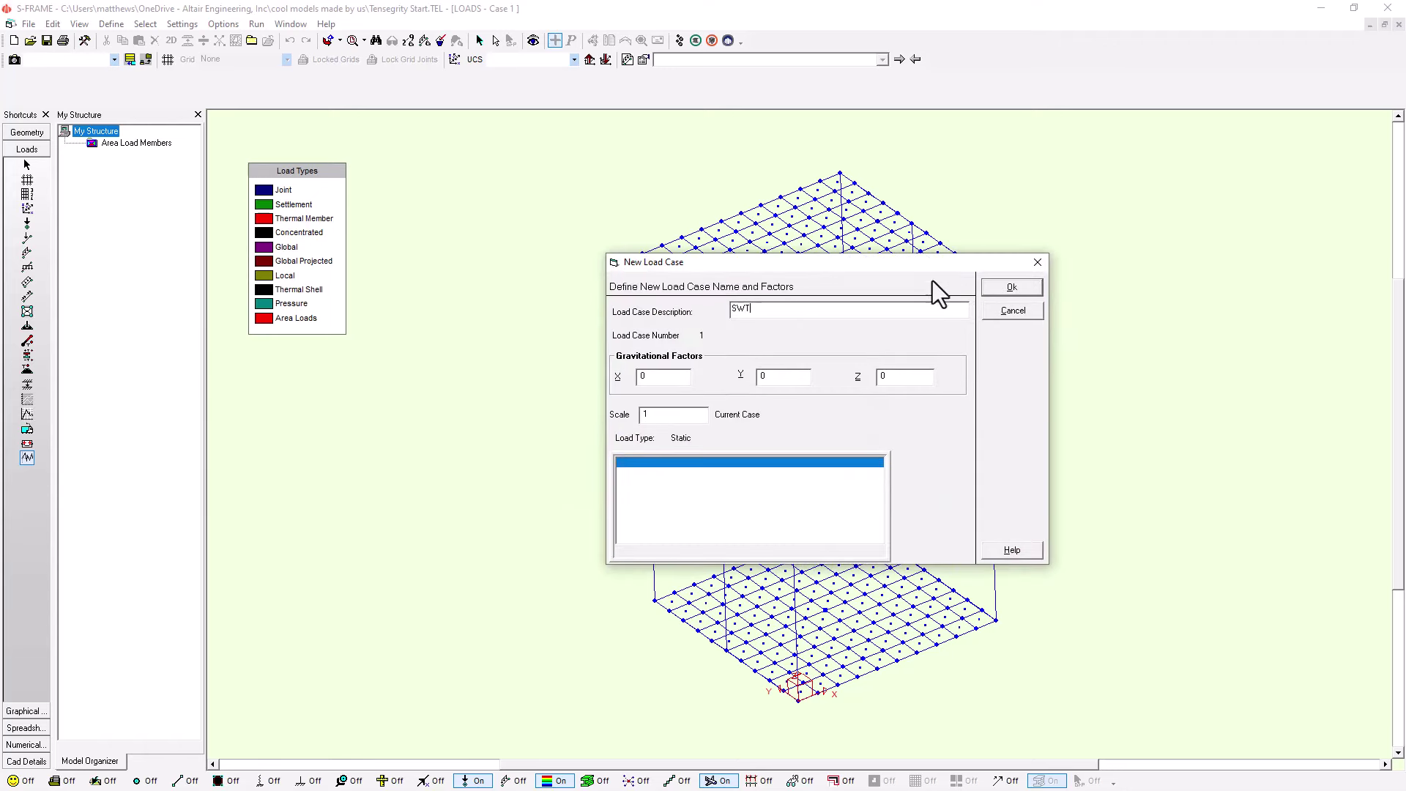
click(990, 289)
Step: Add two more static load cases, one described as Push X and one as Push Y
click(626, 60)
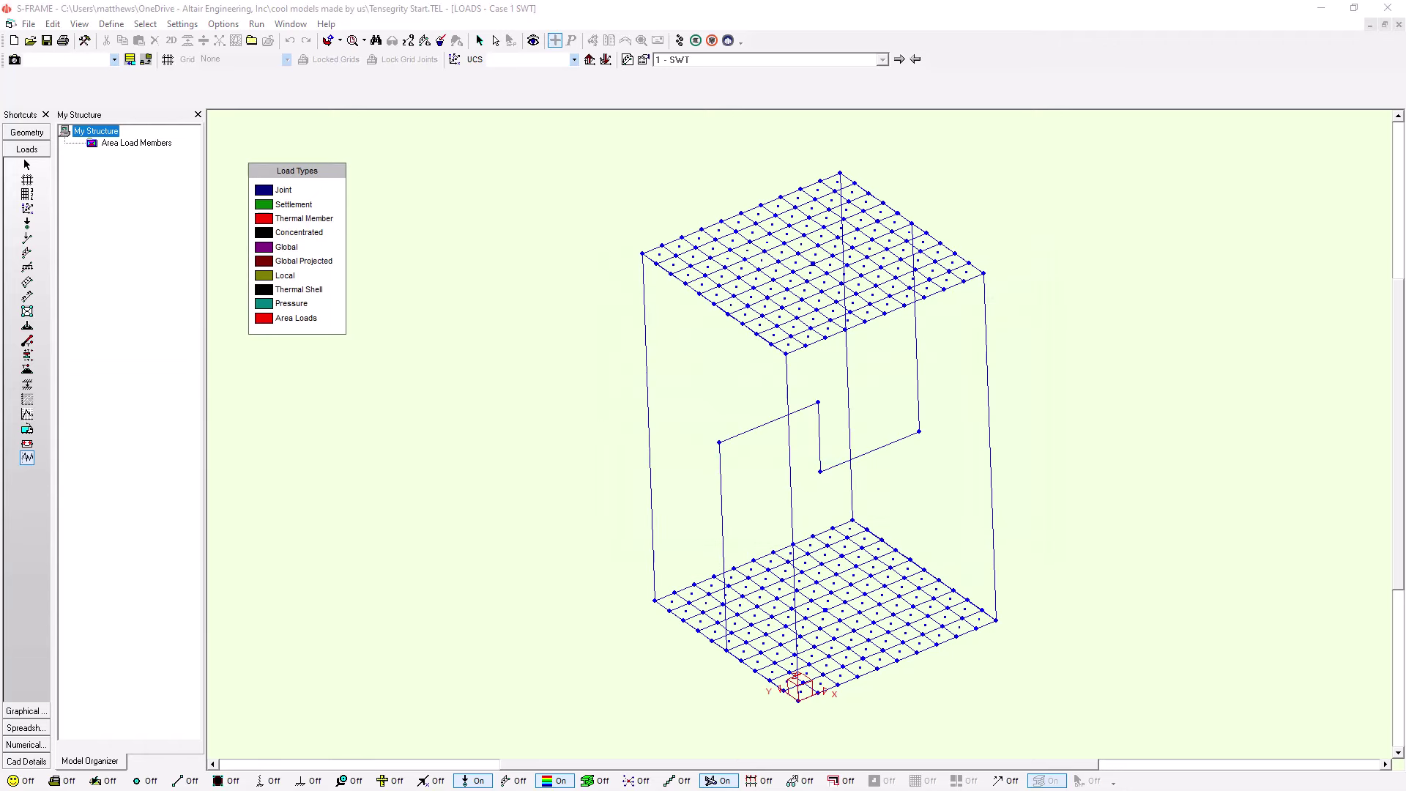
text(Push X)
key(Return)
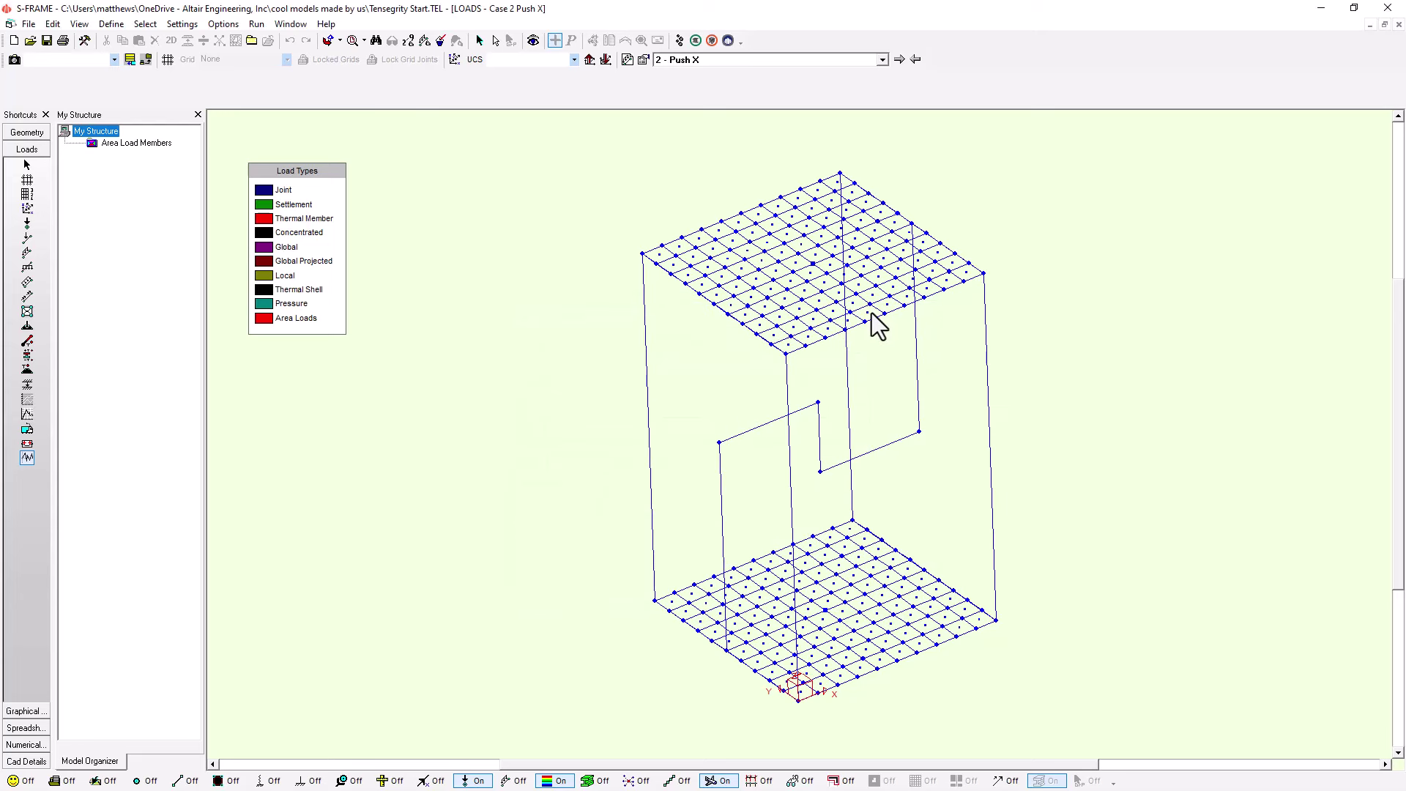
click(627, 61)
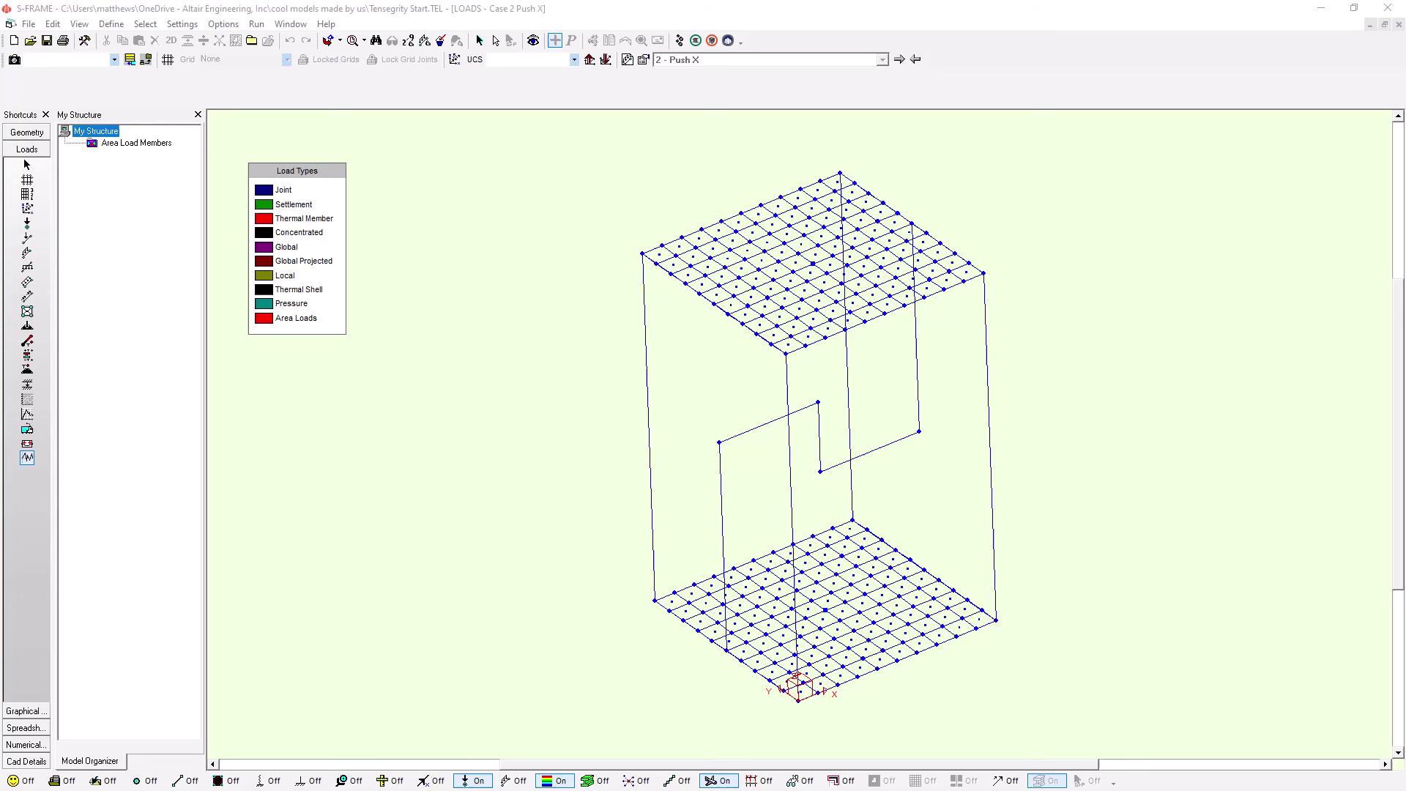
text(Push Y)
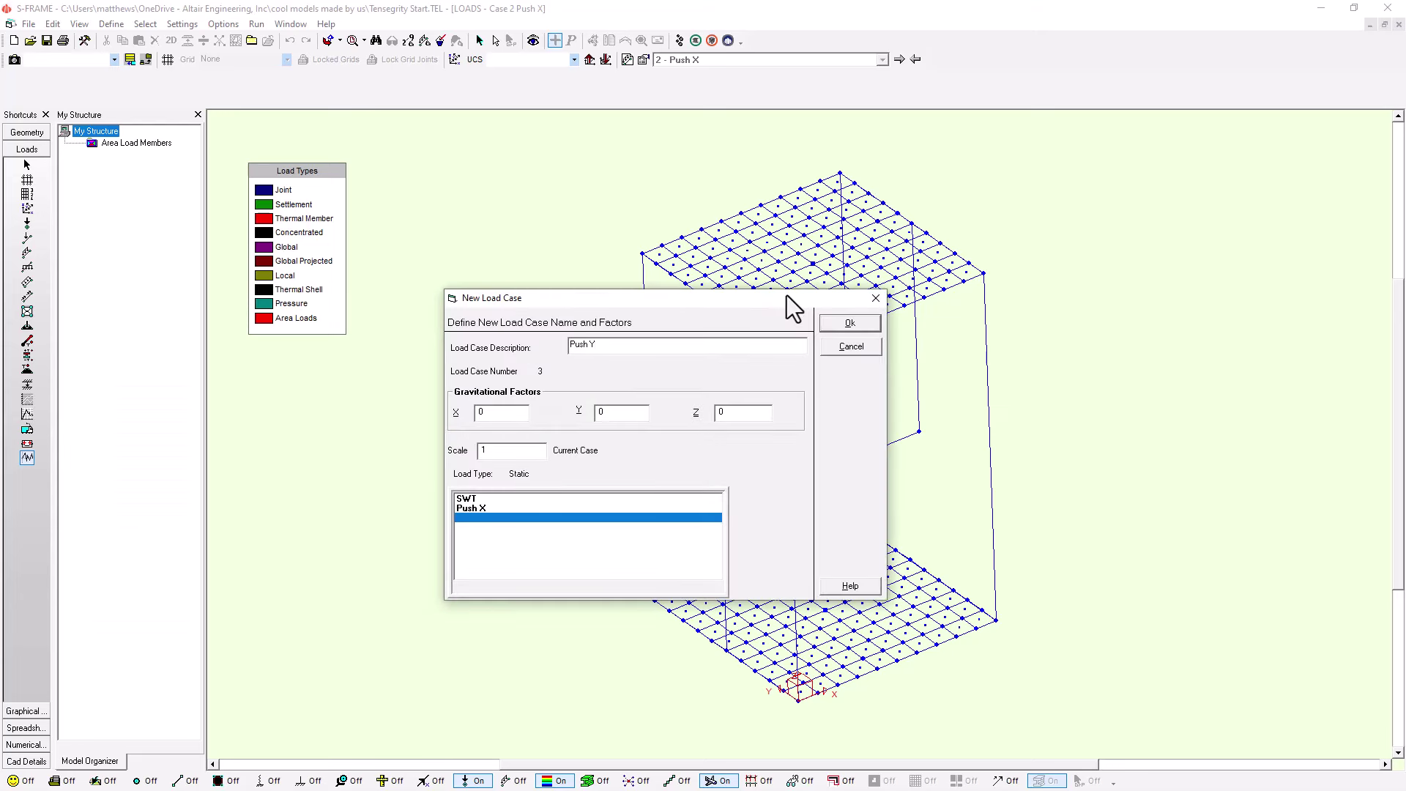
key(Return)
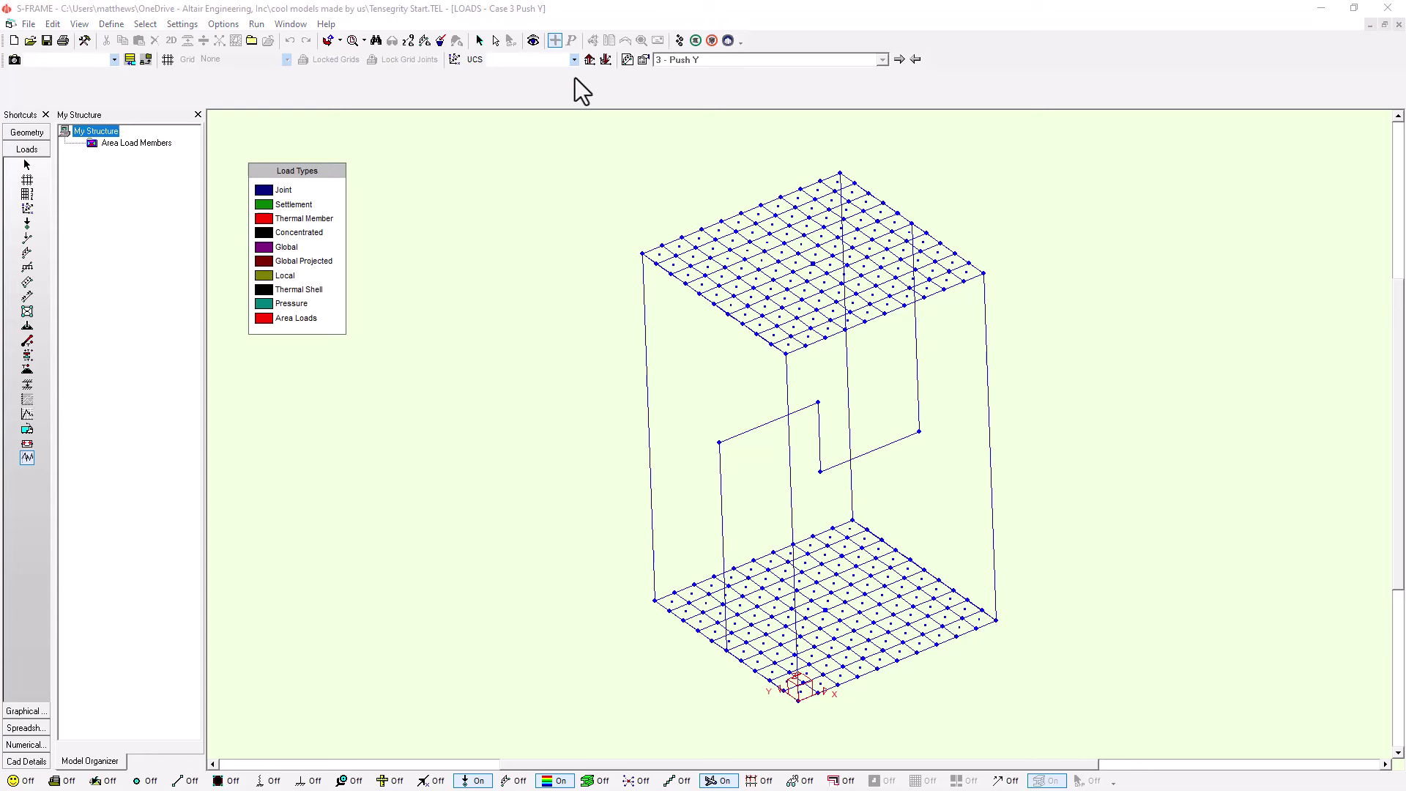
Step: Set the Z gravitational factor of load case SWT to -1
click(631, 498)
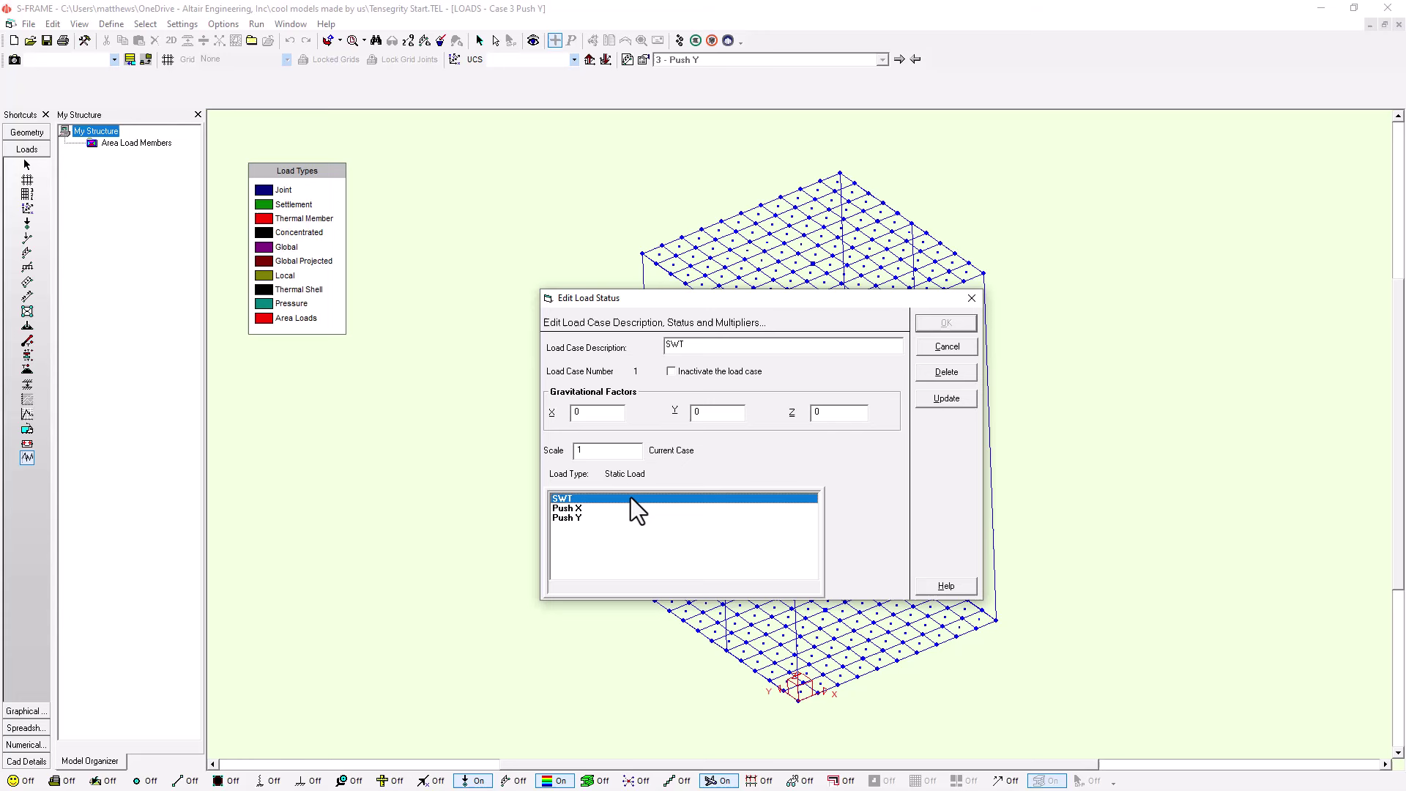
double_click(847, 412)
text(-1)
click(951, 396)
click(946, 324)
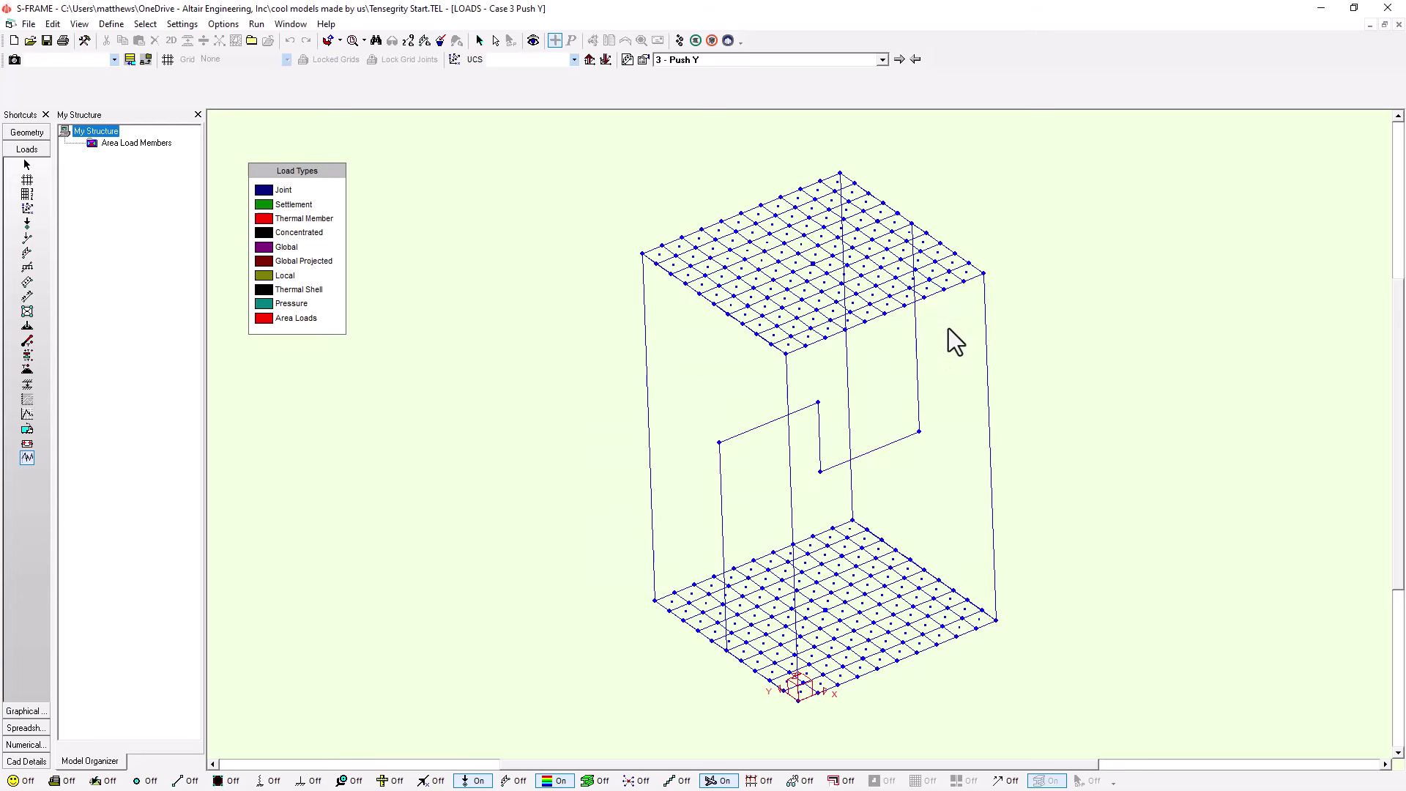
Step: Apply a 1 kN X-Force joint load to the centre joint of the top plate in load case Push X
click(724, 61)
click(718, 86)
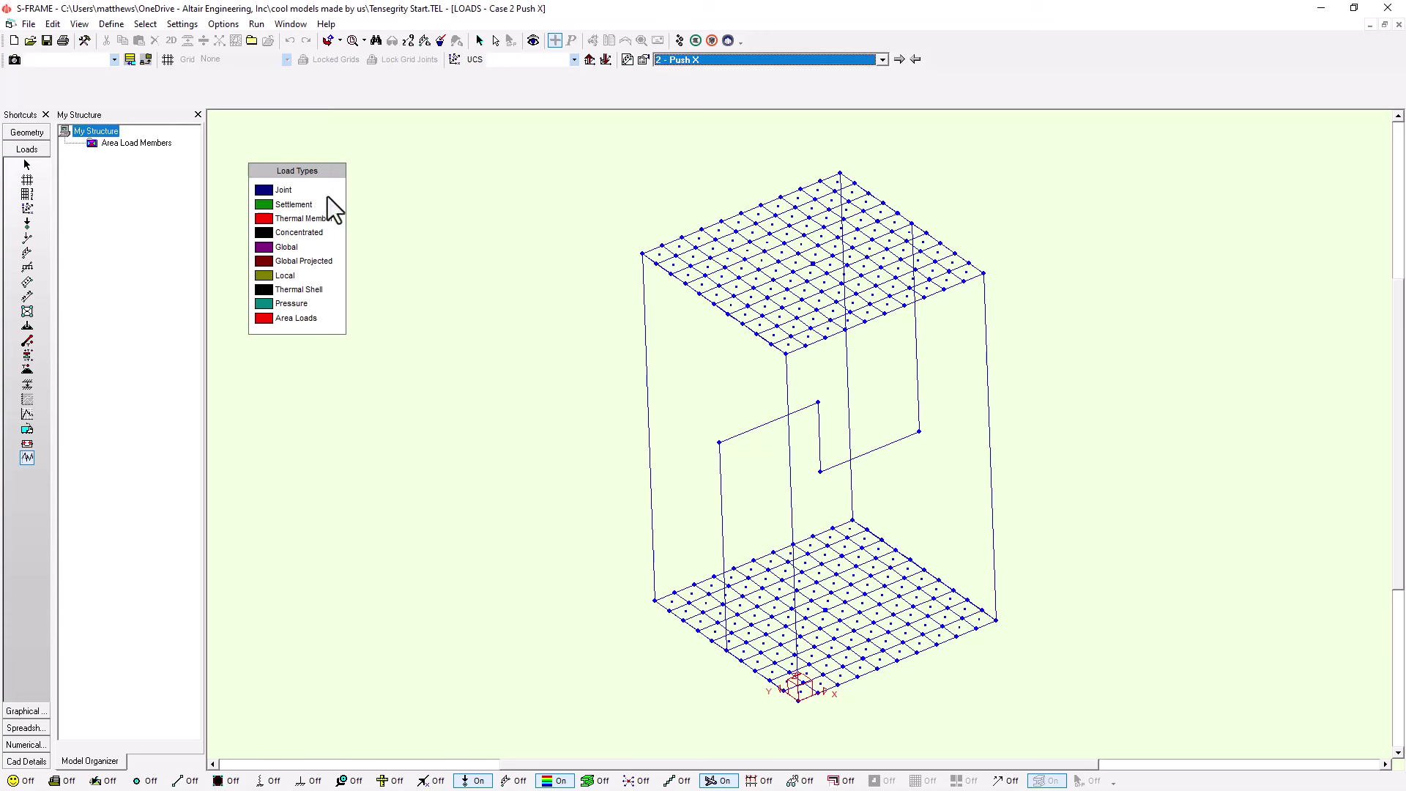
click(27, 222)
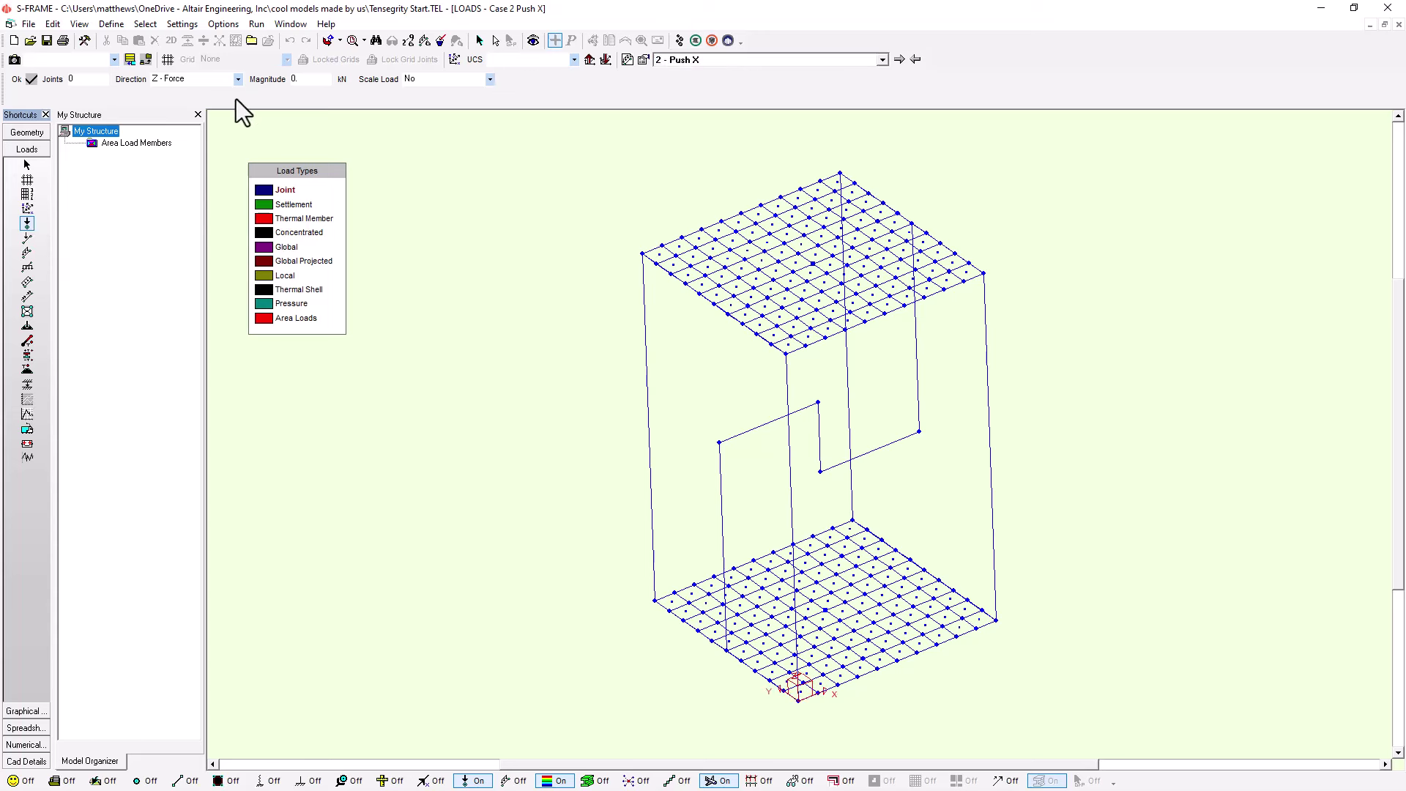
click(238, 79)
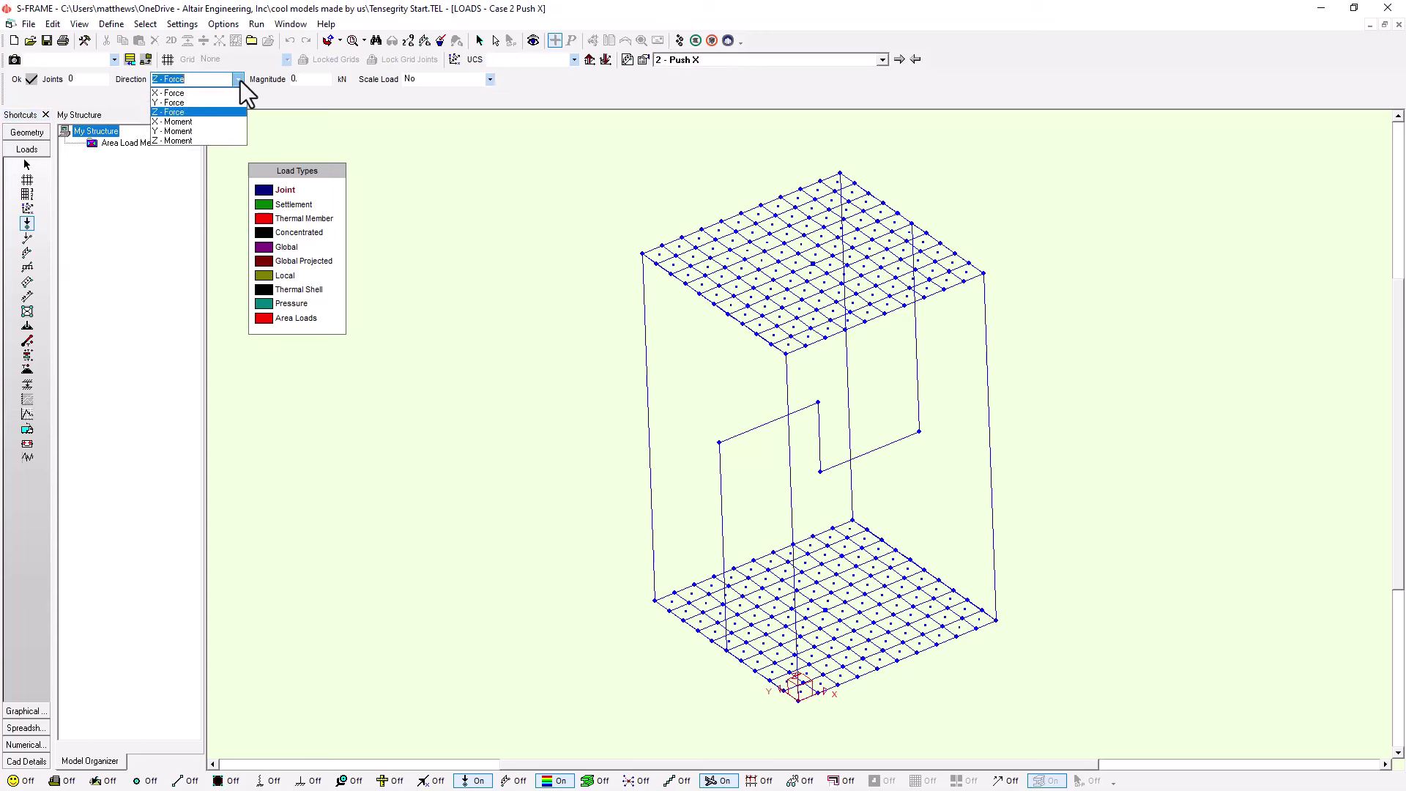
click(232, 90)
key(Tab)
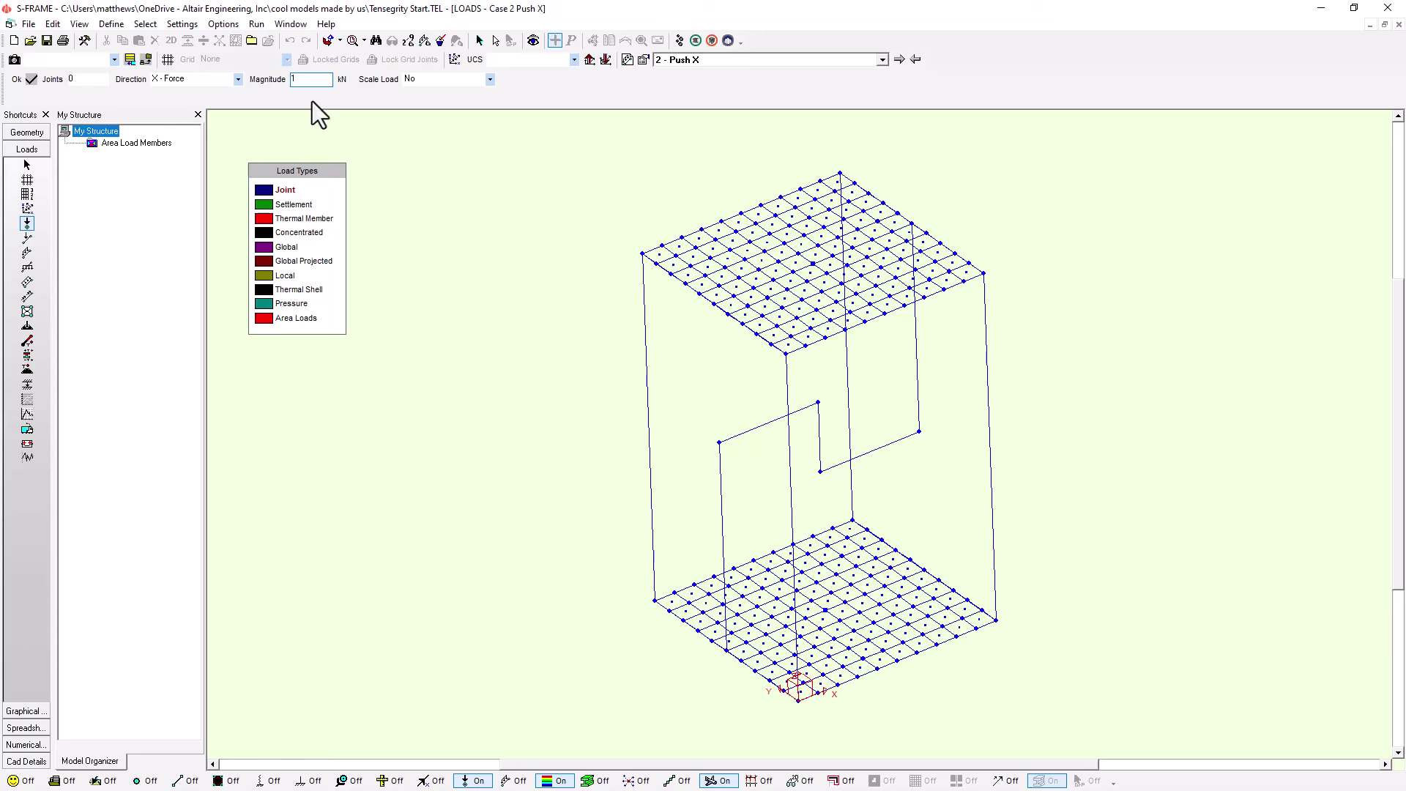
click(31, 79)
click(812, 263)
Step: Apply a 1 kN Y-Force joint load to the centre joint of the top plate in load case Push Y
click(899, 59)
click(239, 79)
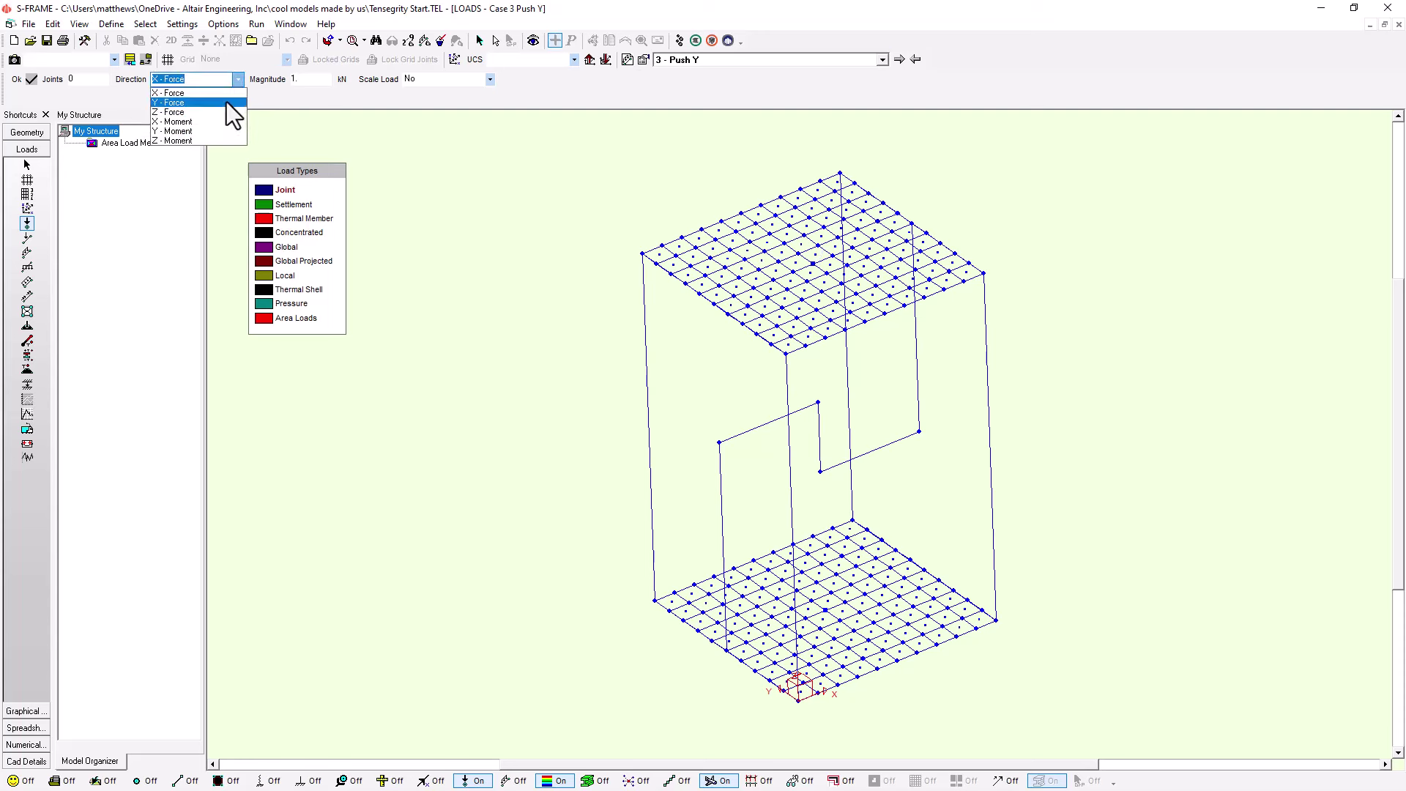
click(227, 103)
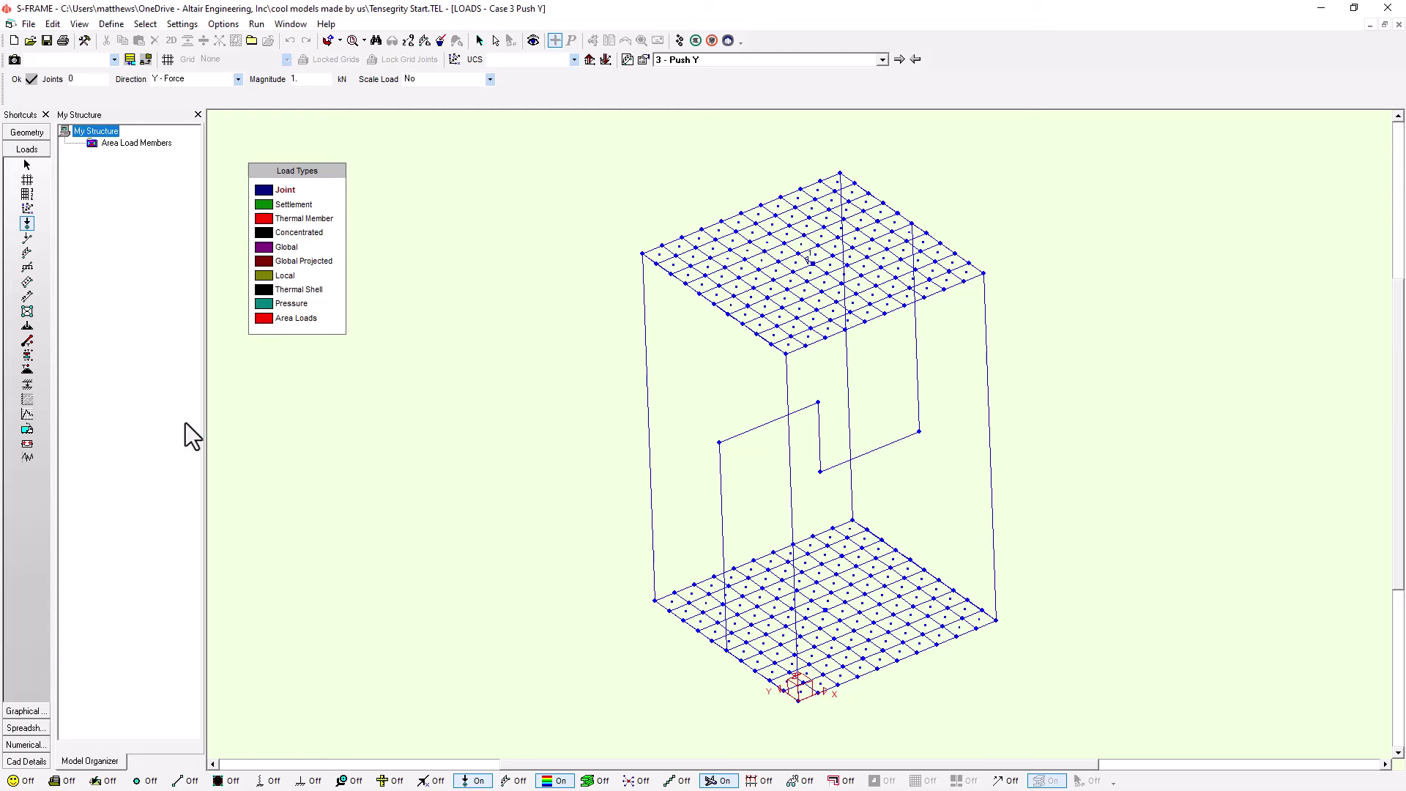
Step: Check the supports under the bottom plate by showing and hiding their symbols
click(309, 781)
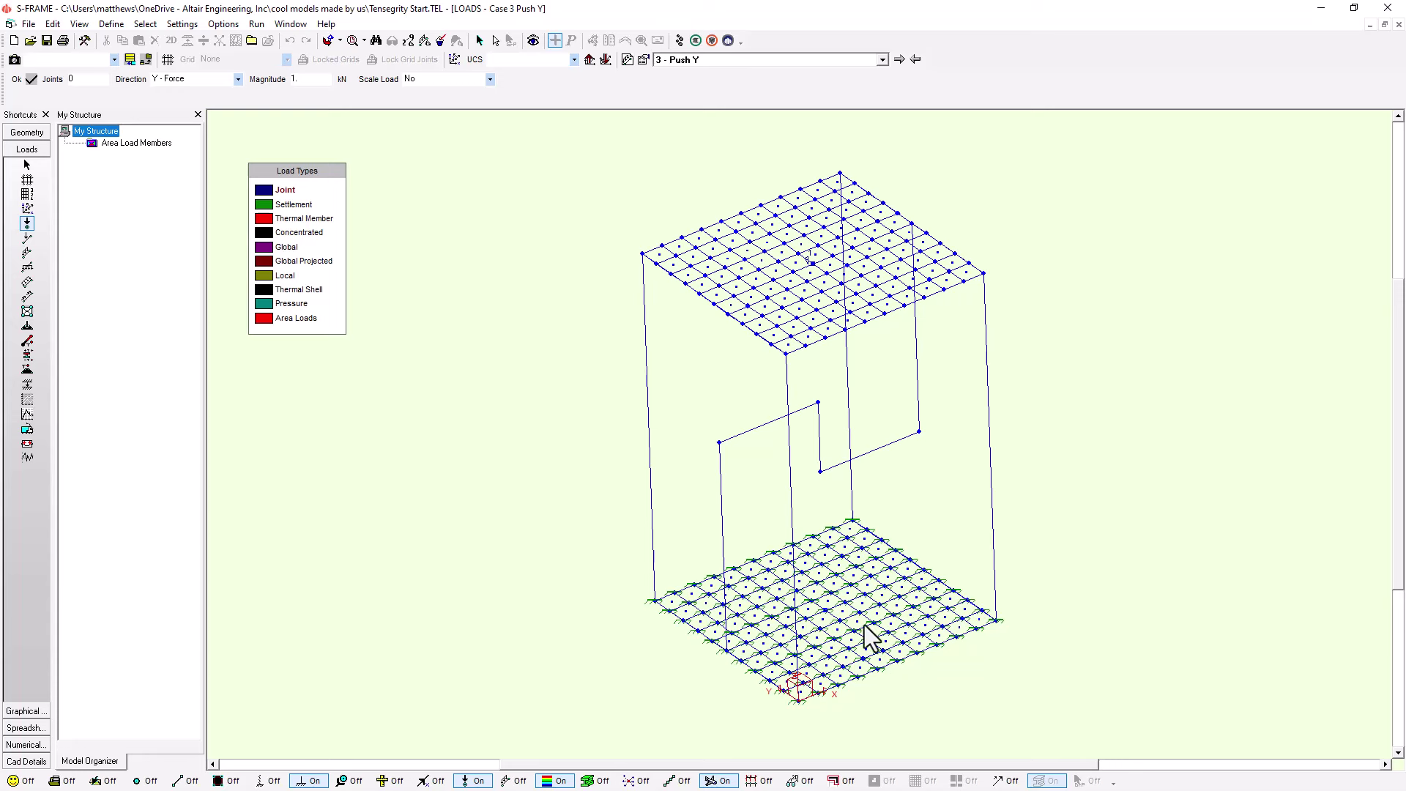
click(309, 780)
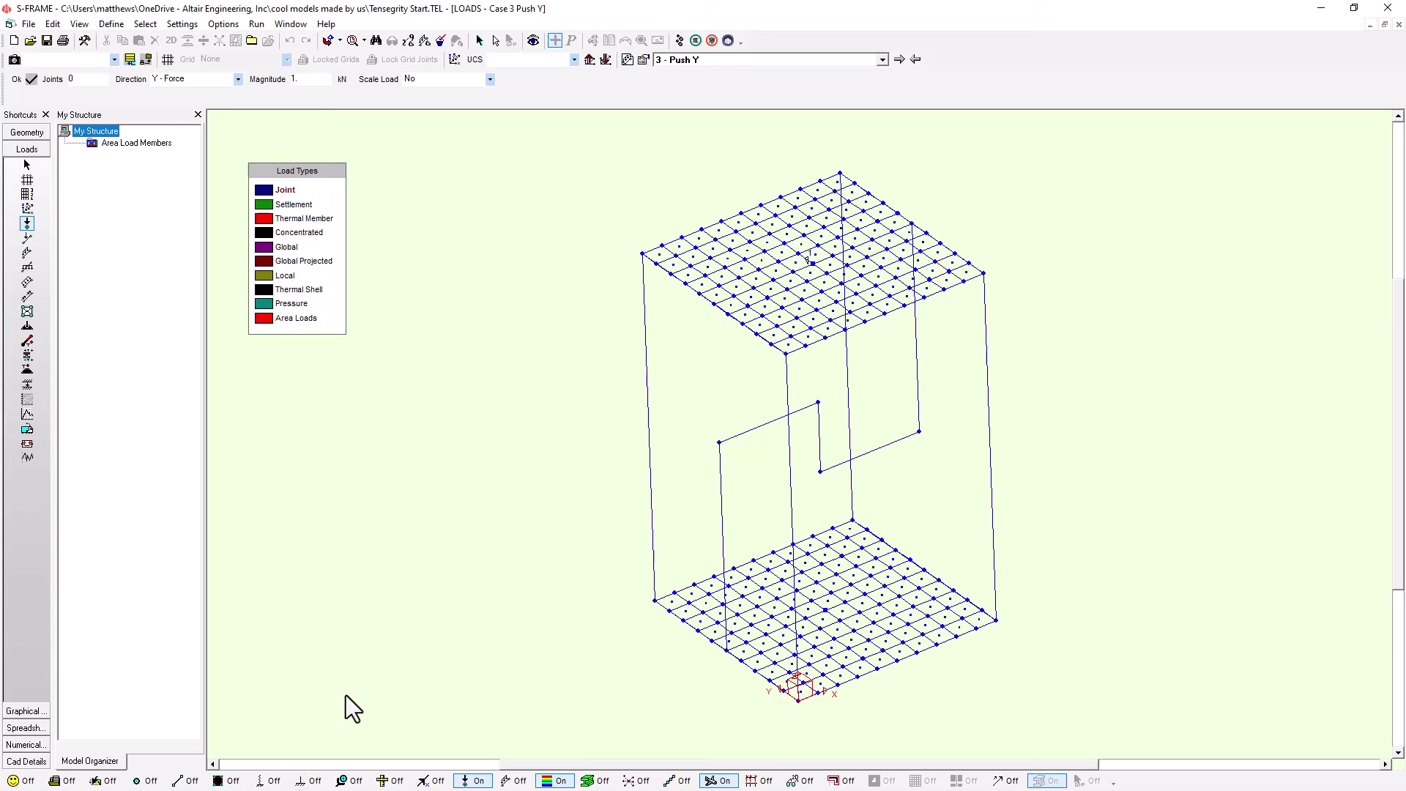
Step: Assign the SWT quasi-static scale factor curve to load case SWT, checking its time and scale points
click(28, 458)
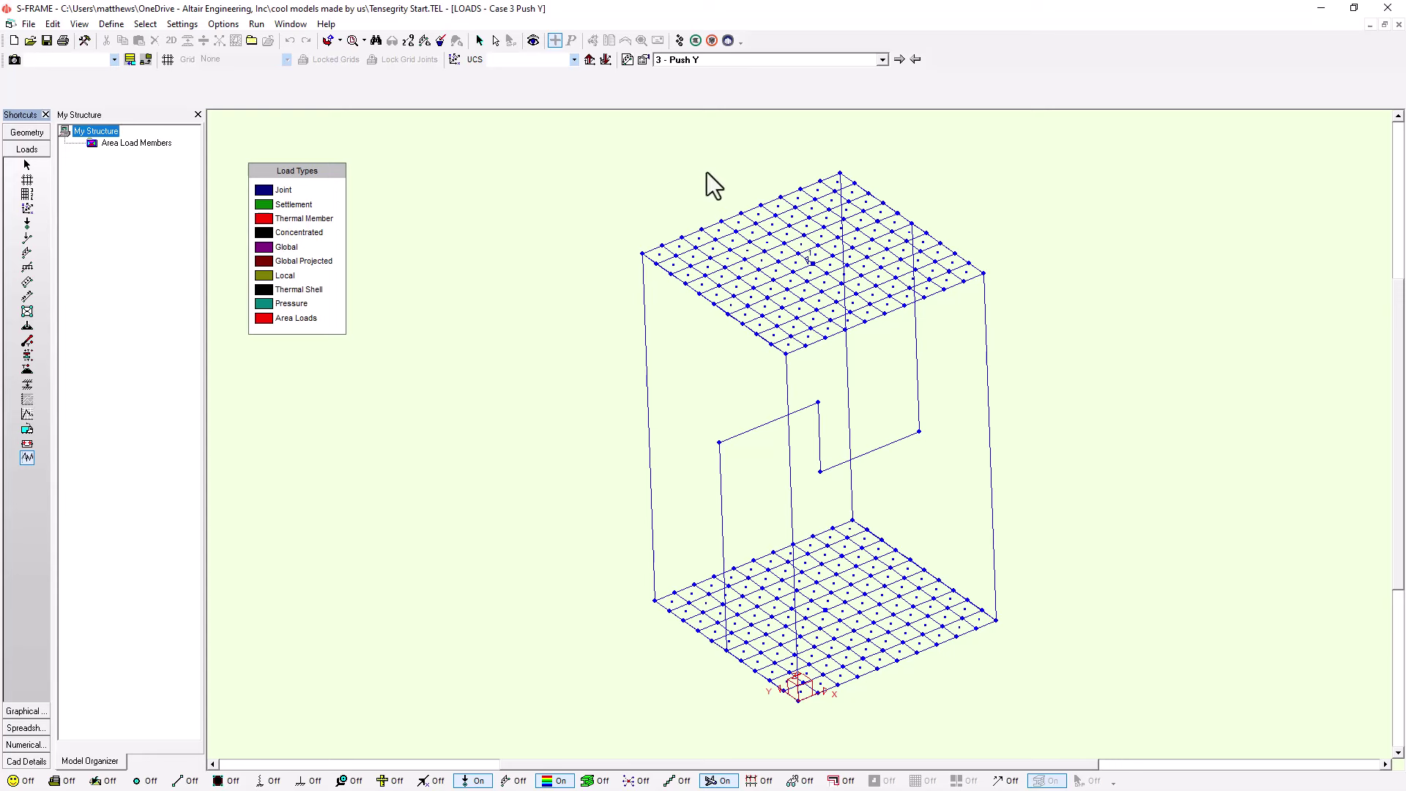
click(916, 60)
click(916, 59)
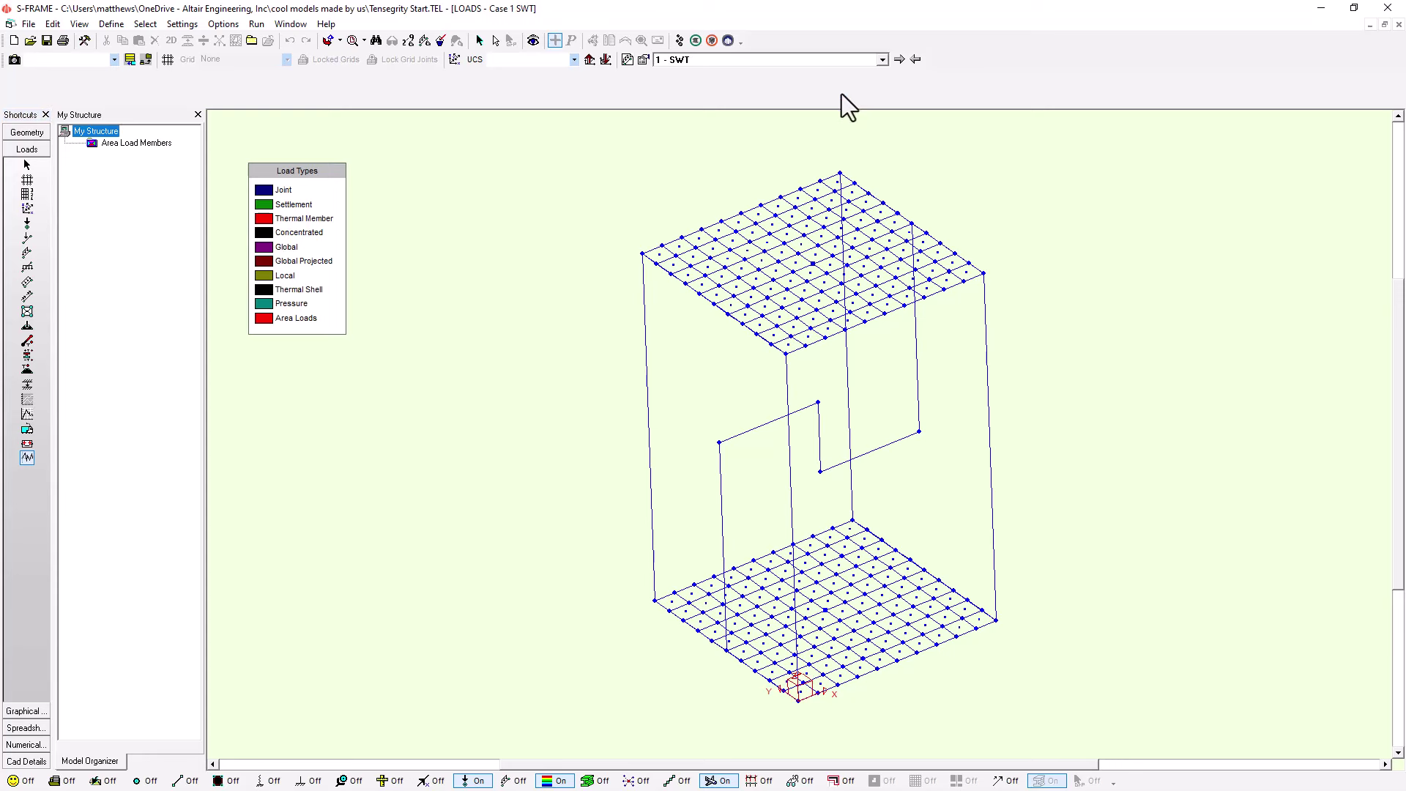
click(27, 457)
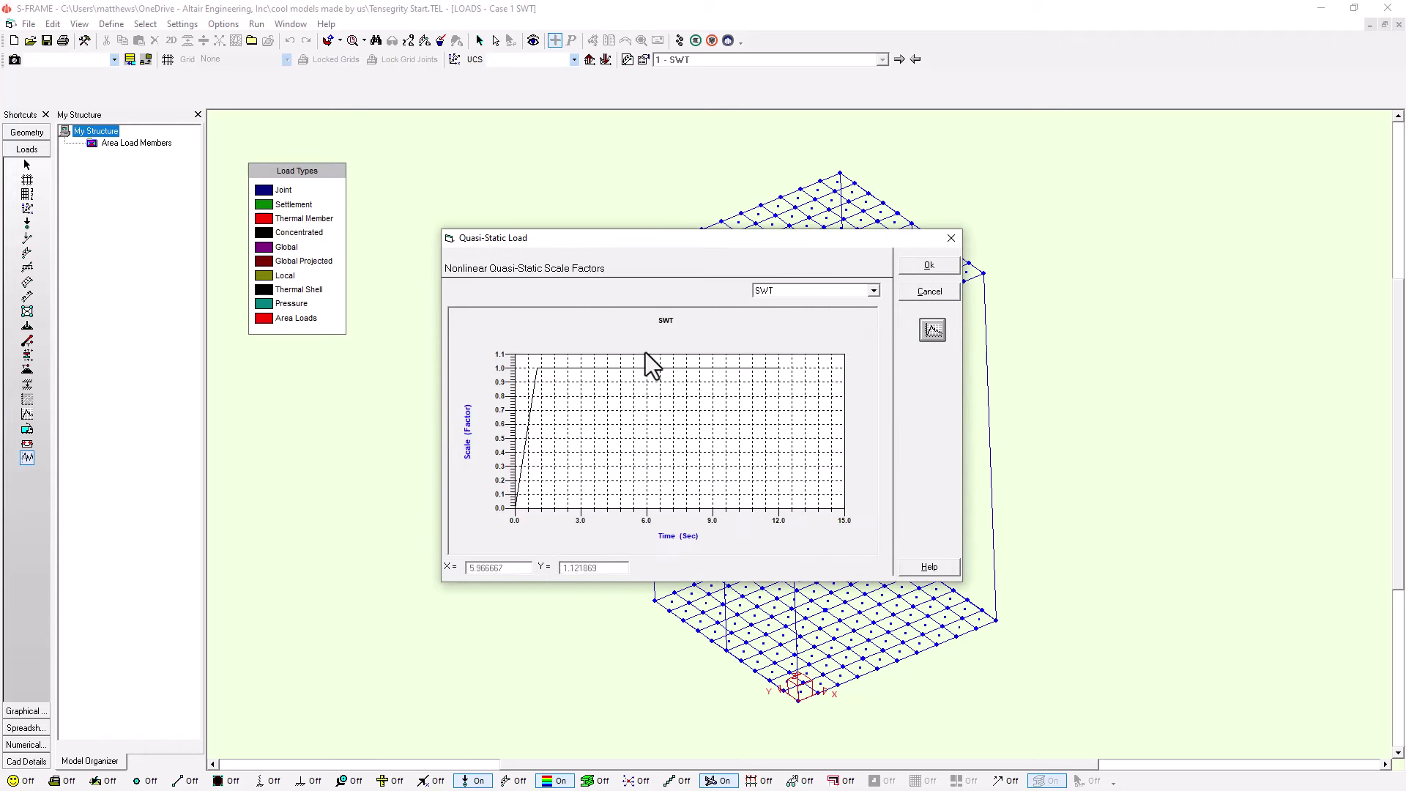
click(932, 331)
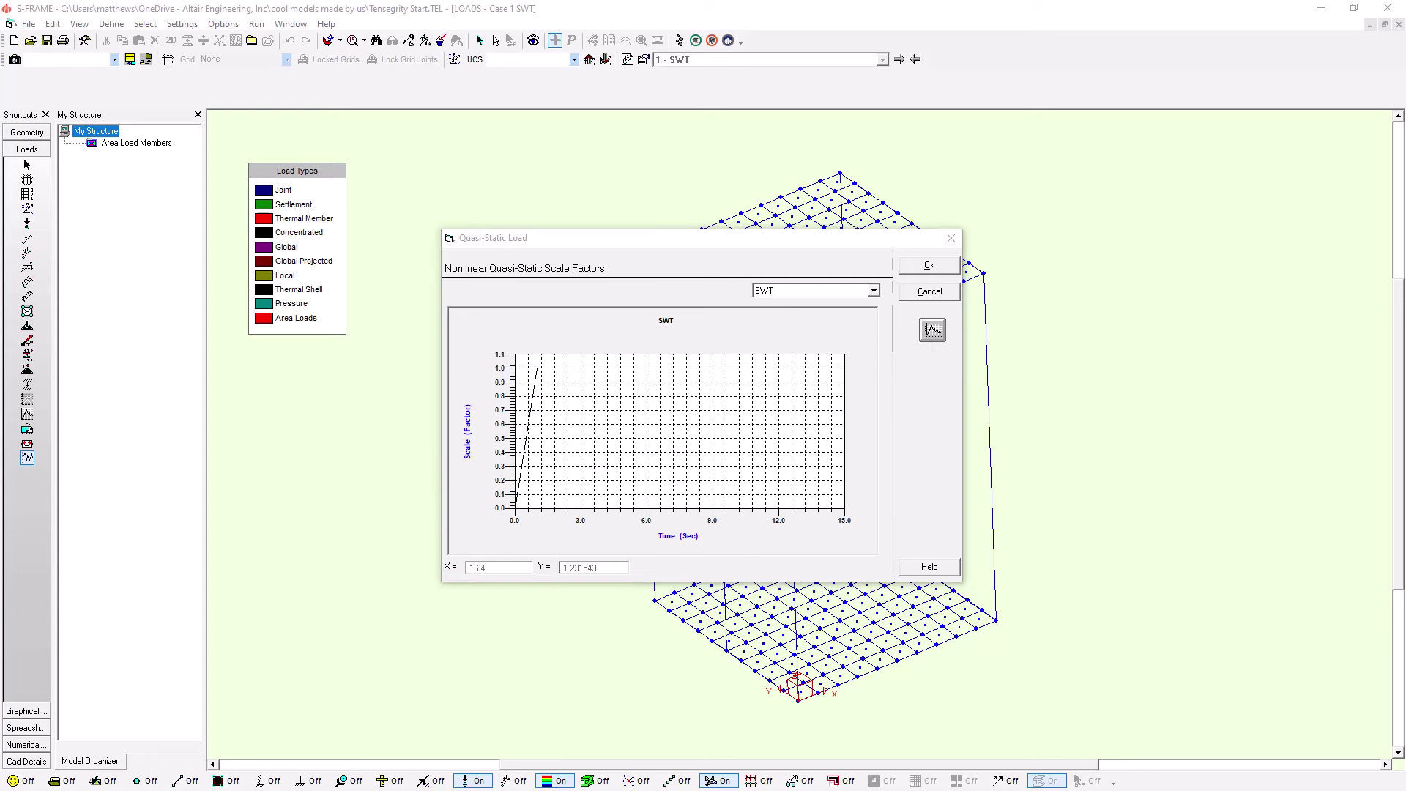
drag(853, 249, 897, 242)
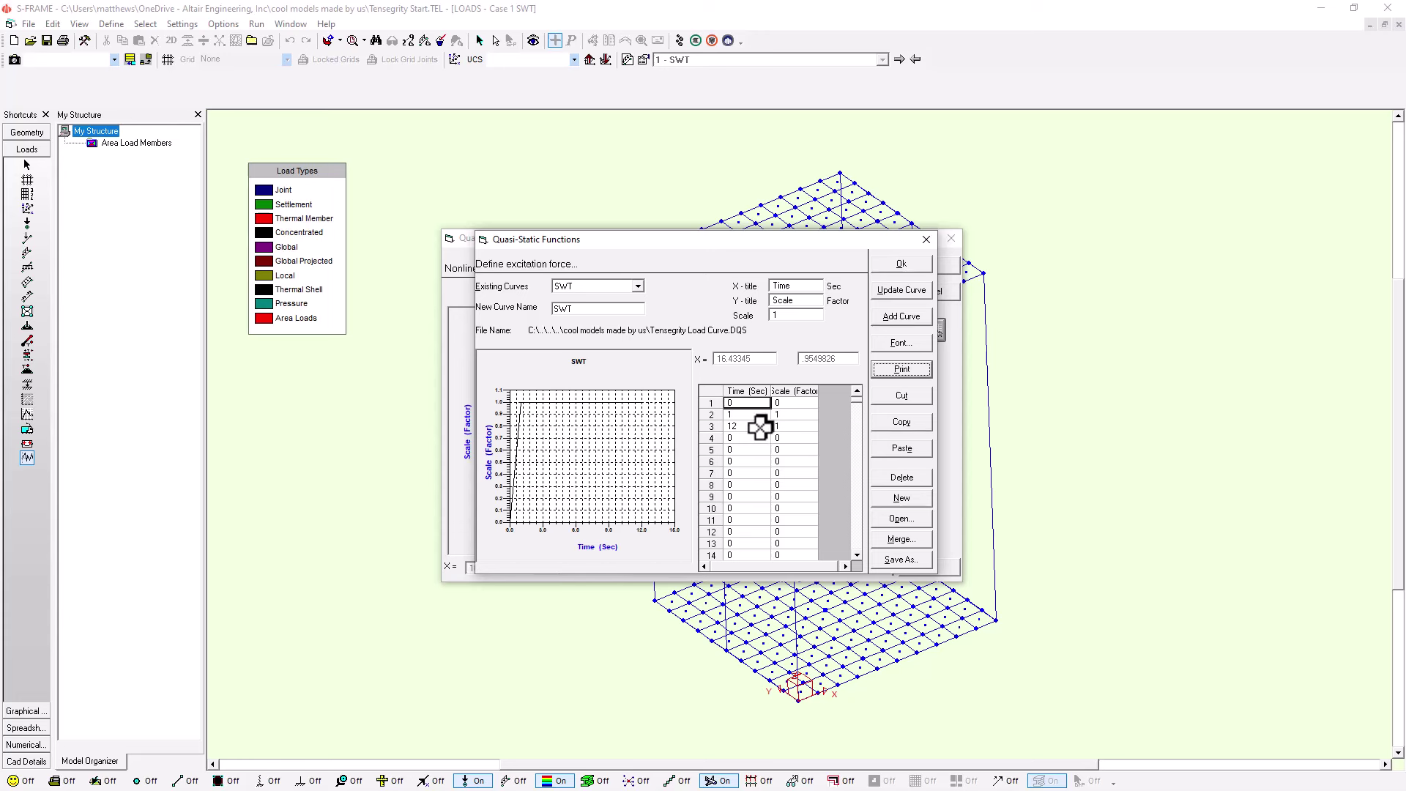
click(792, 425)
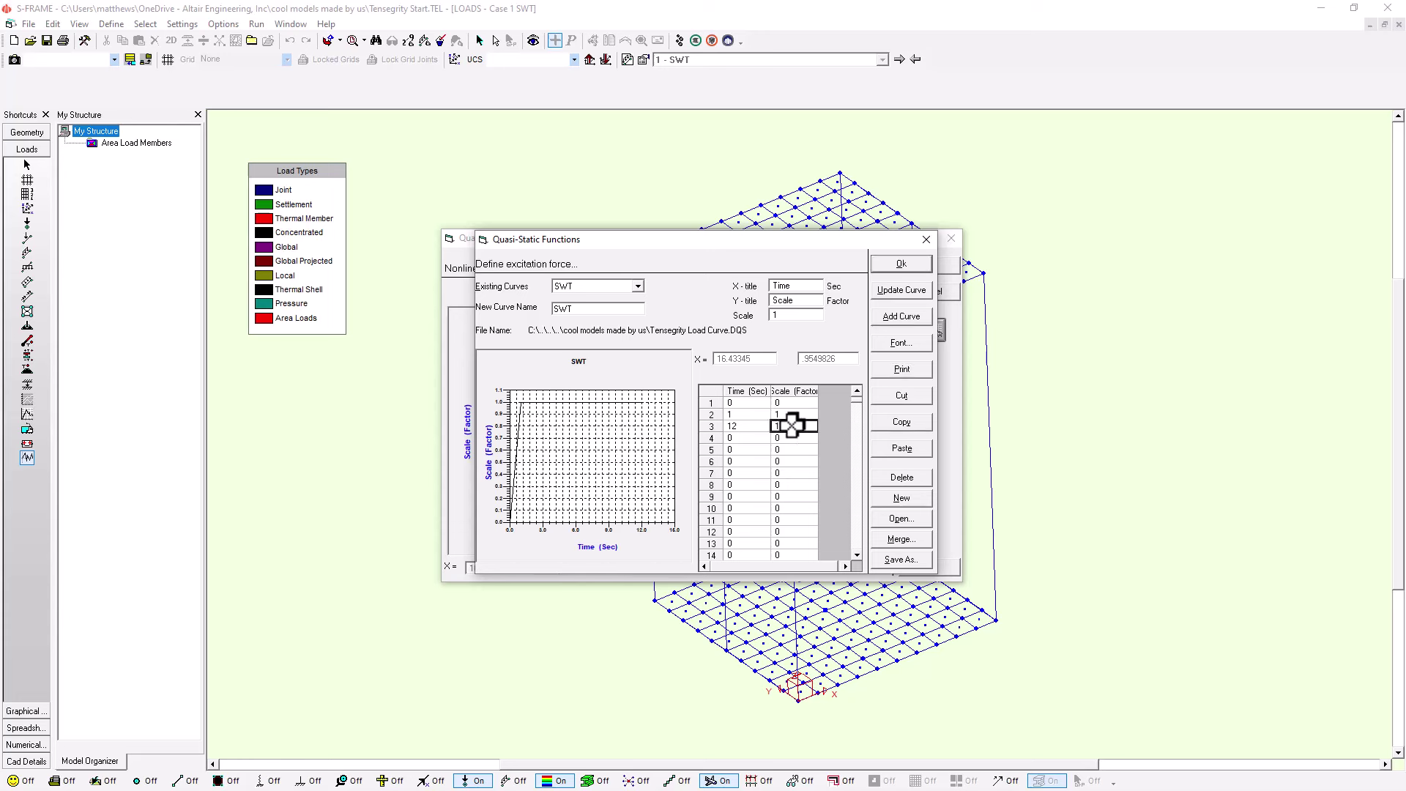
click(897, 267)
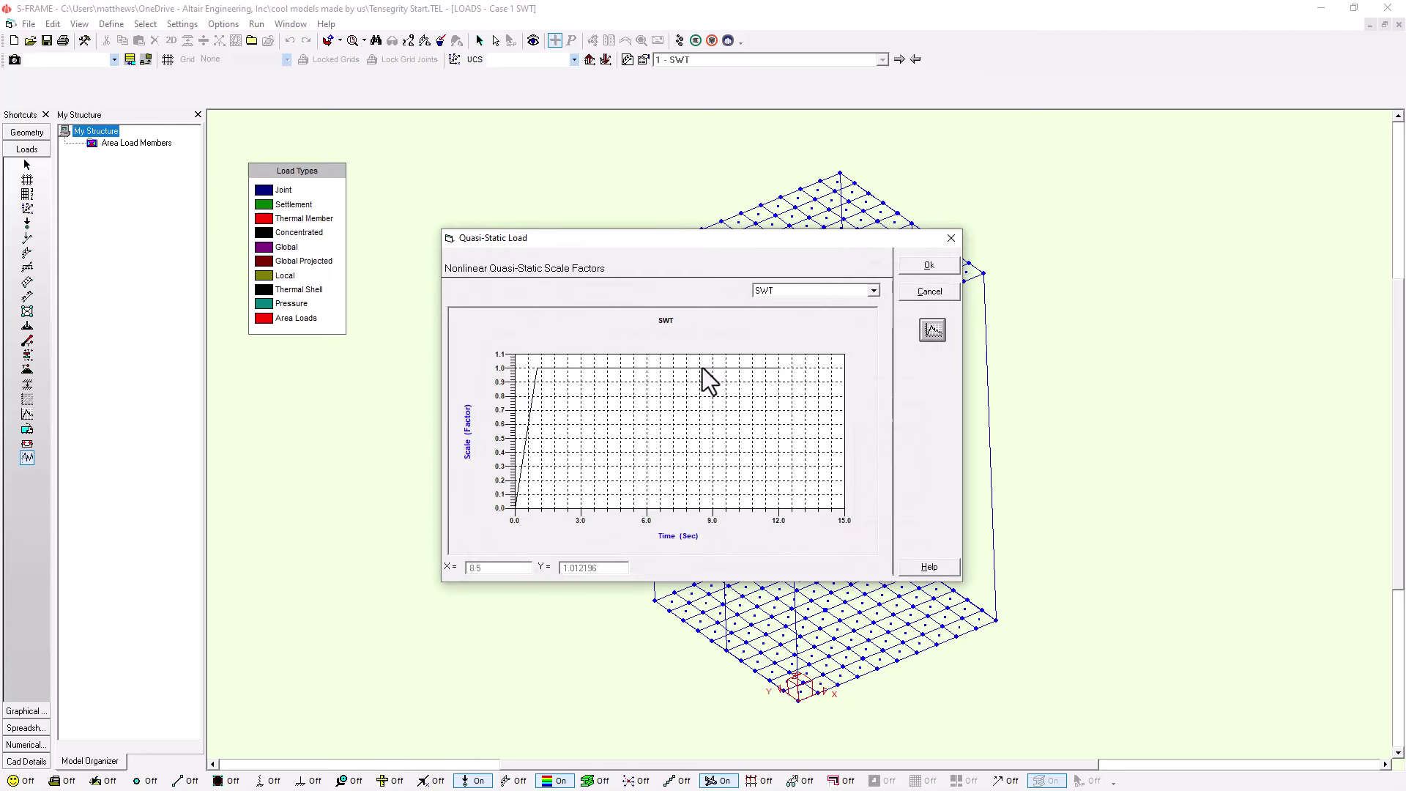
click(930, 265)
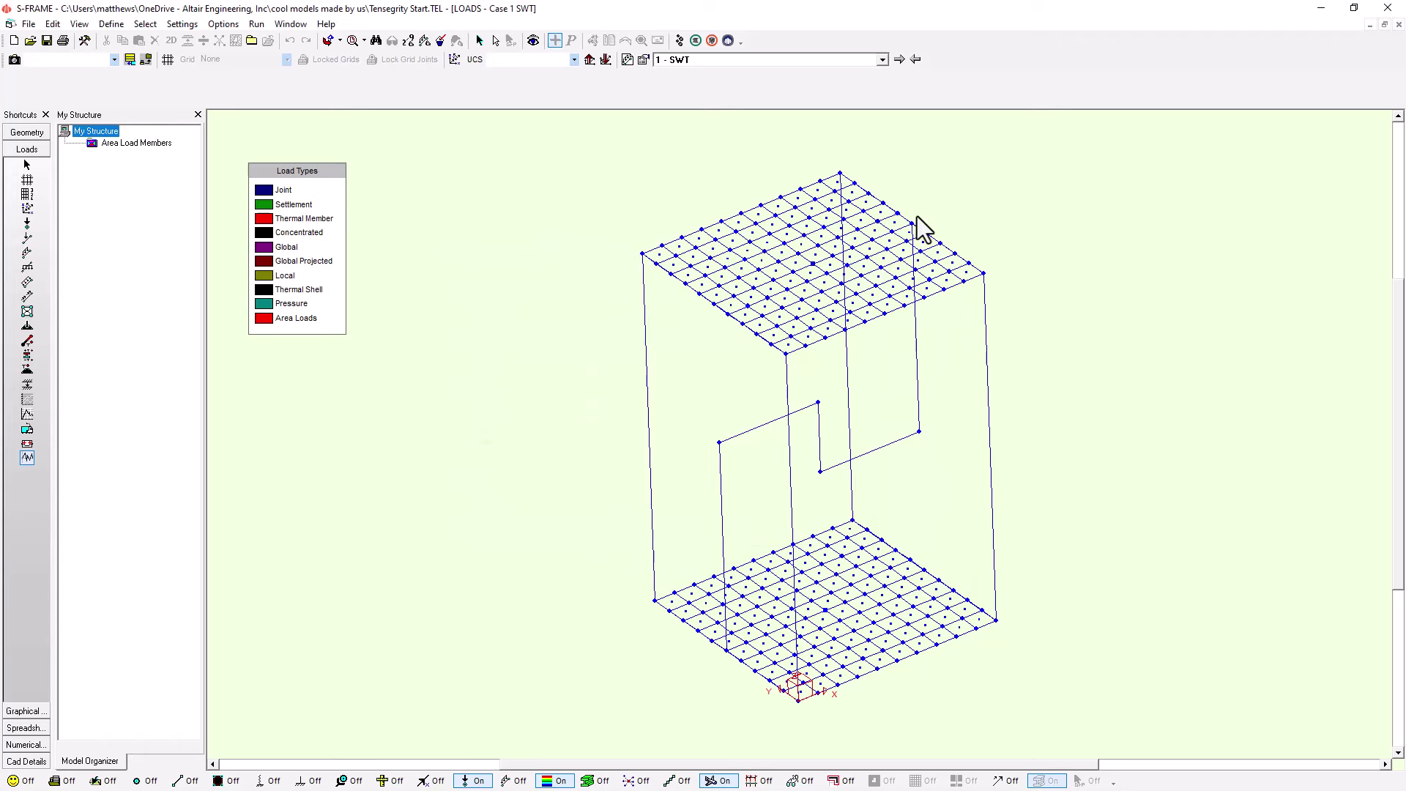
Step: Assign the Push X quasi-static curve to load case Push X and the Push Y curve to load case Push Y
click(899, 60)
click(27, 458)
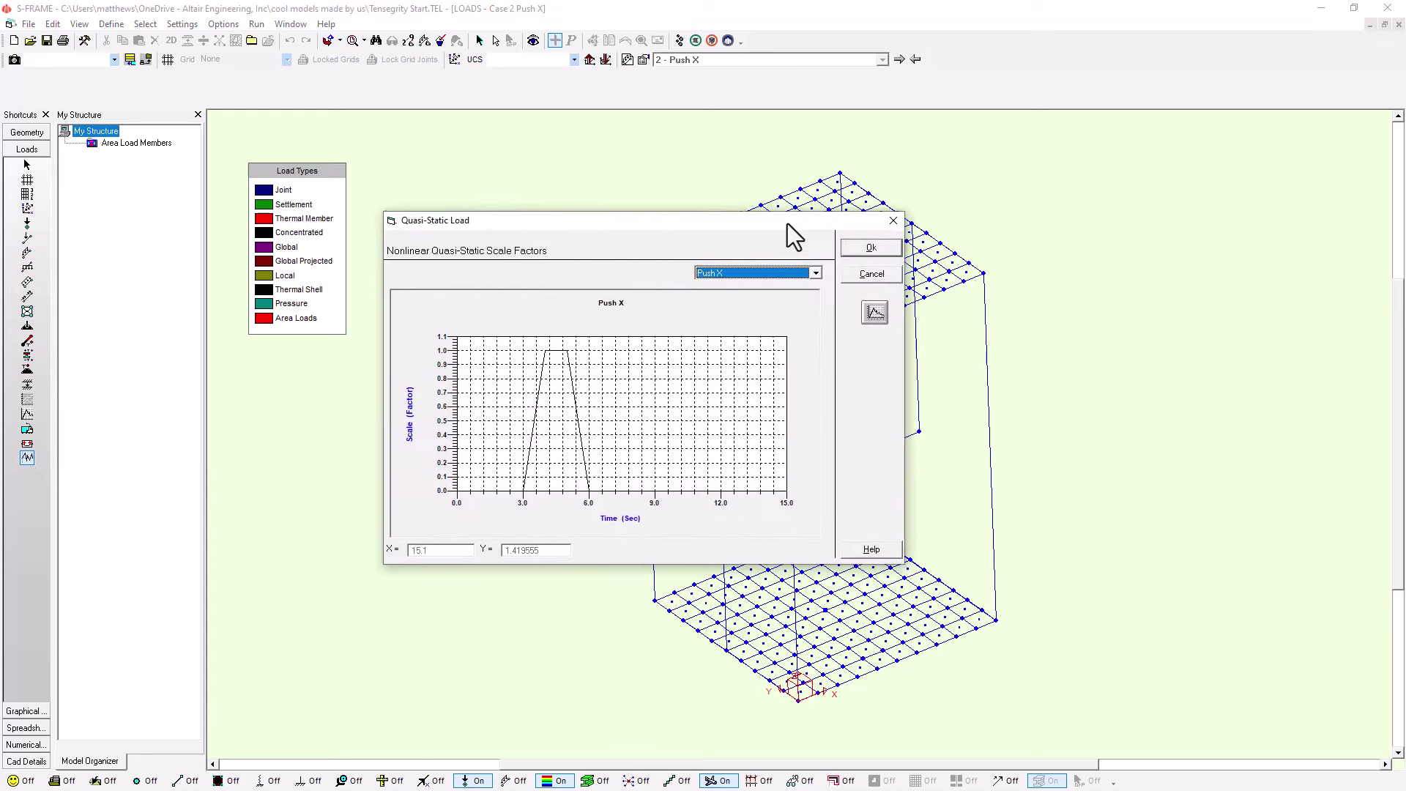
click(800, 275)
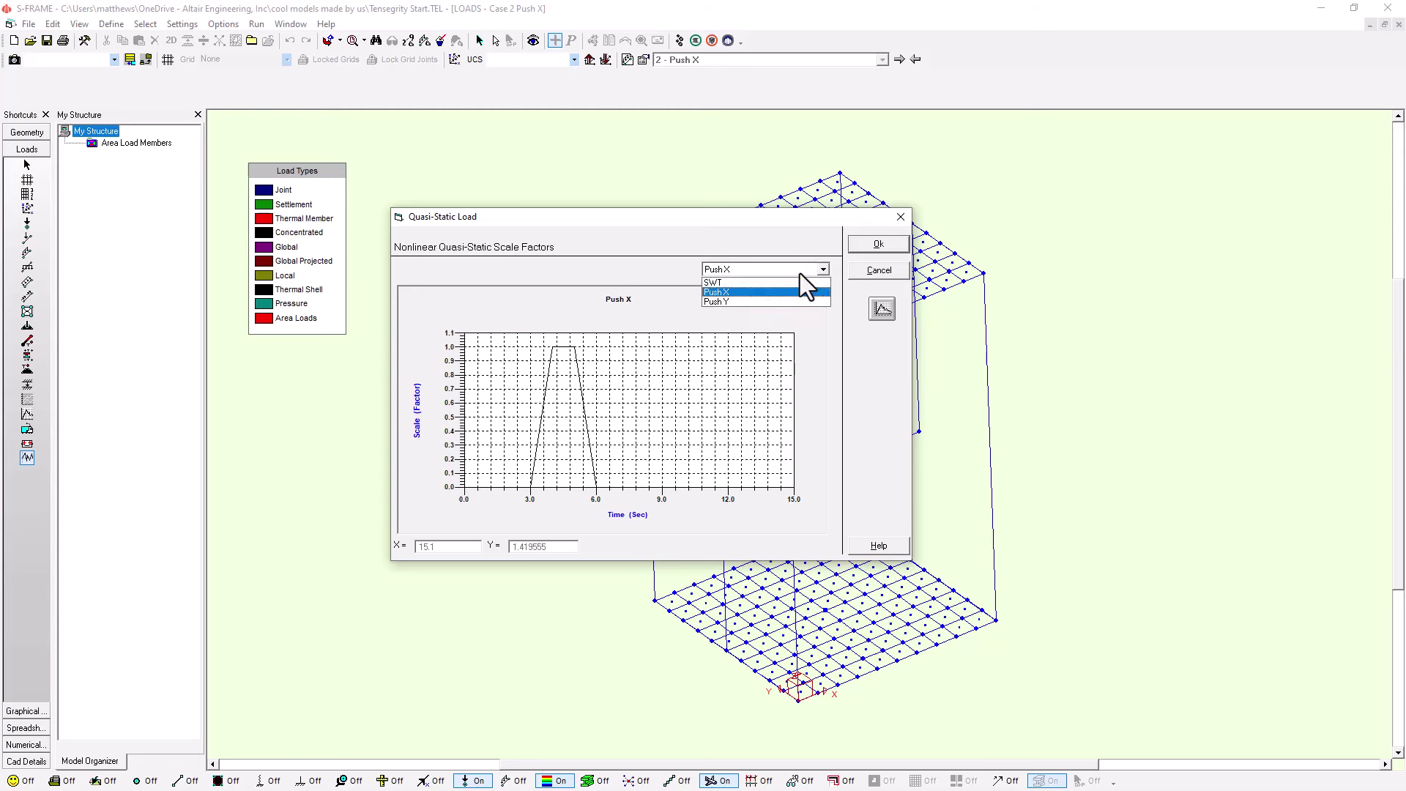
click(800, 275)
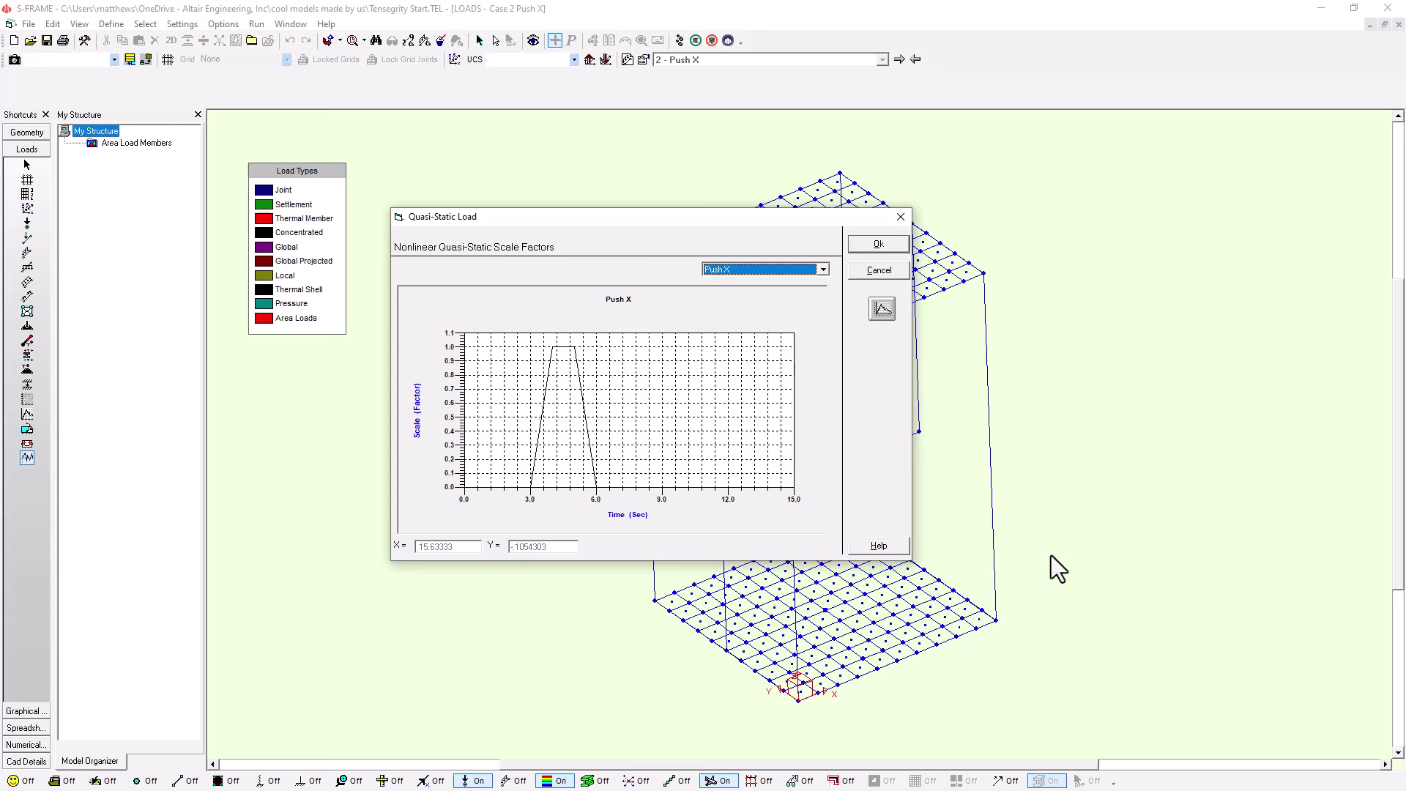
click(894, 247)
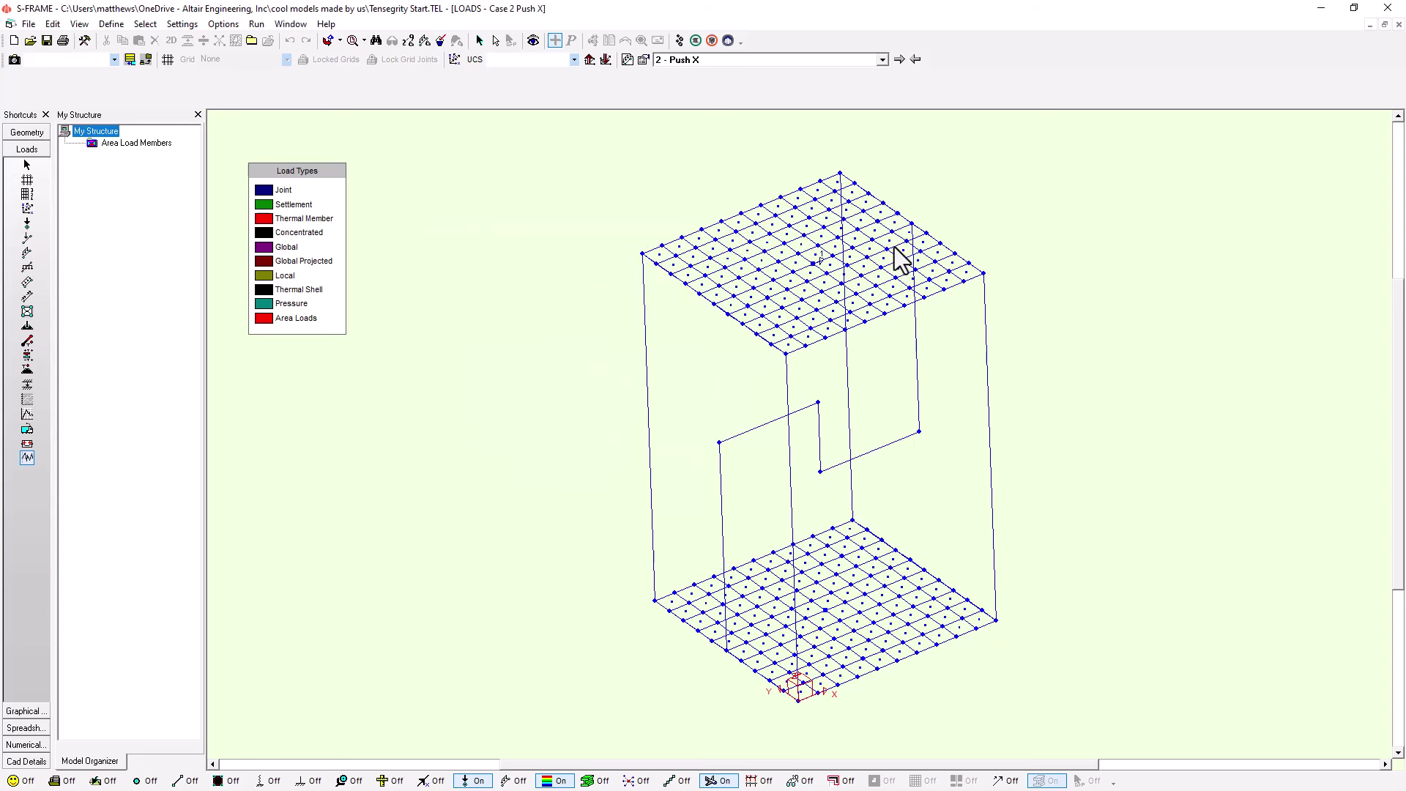
click(895, 61)
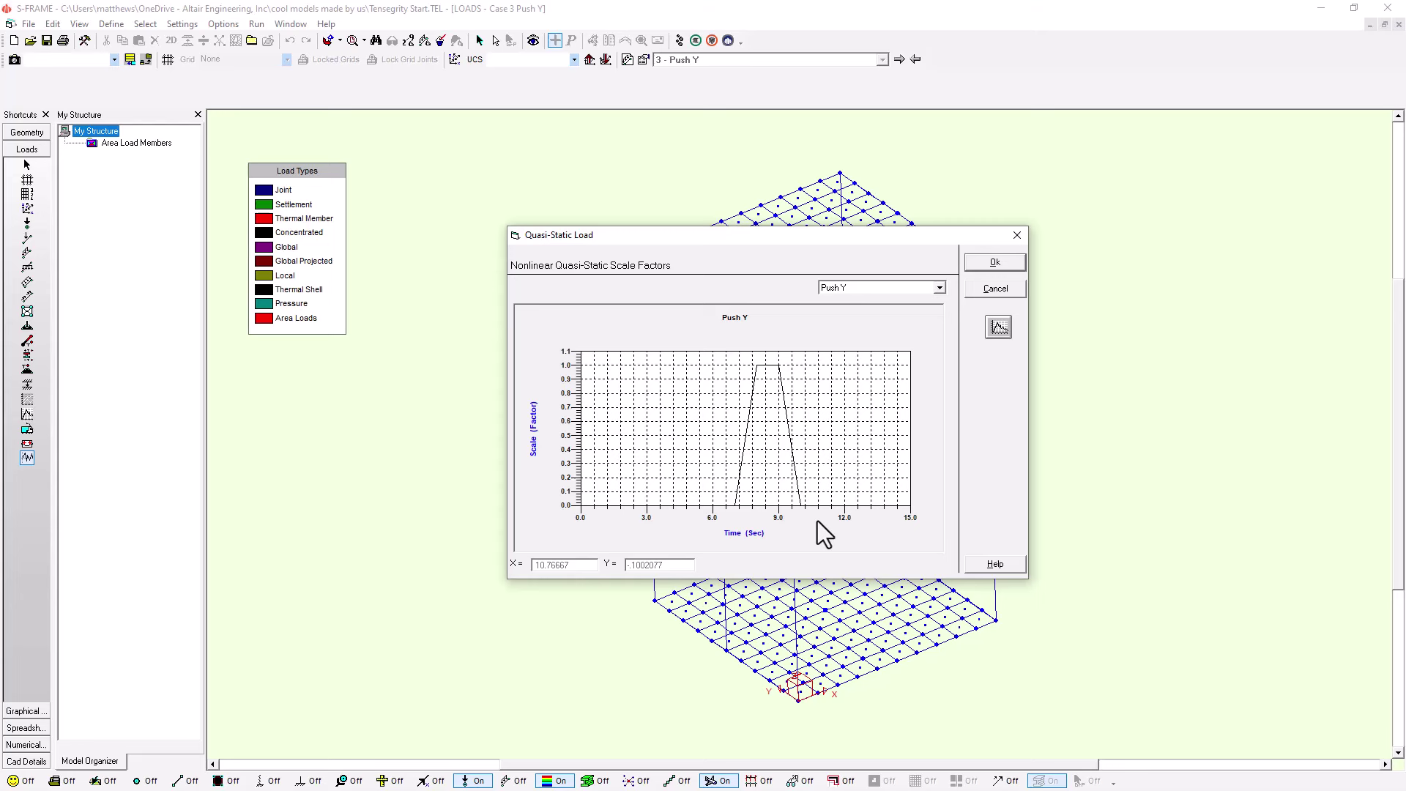
click(1002, 267)
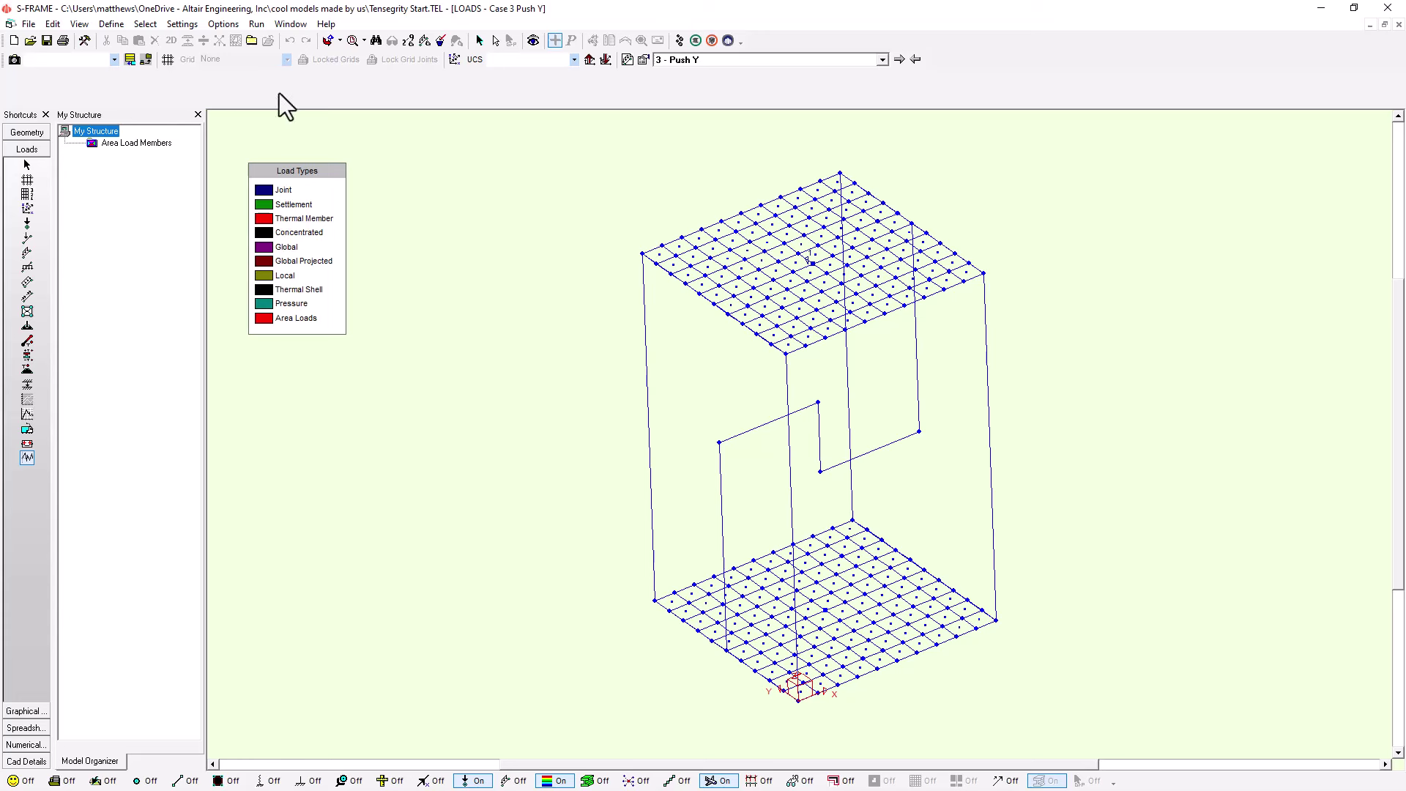
Step: Open the load combinations and name combination 1 "SWT + Push X + Push Y"
click(53, 24)
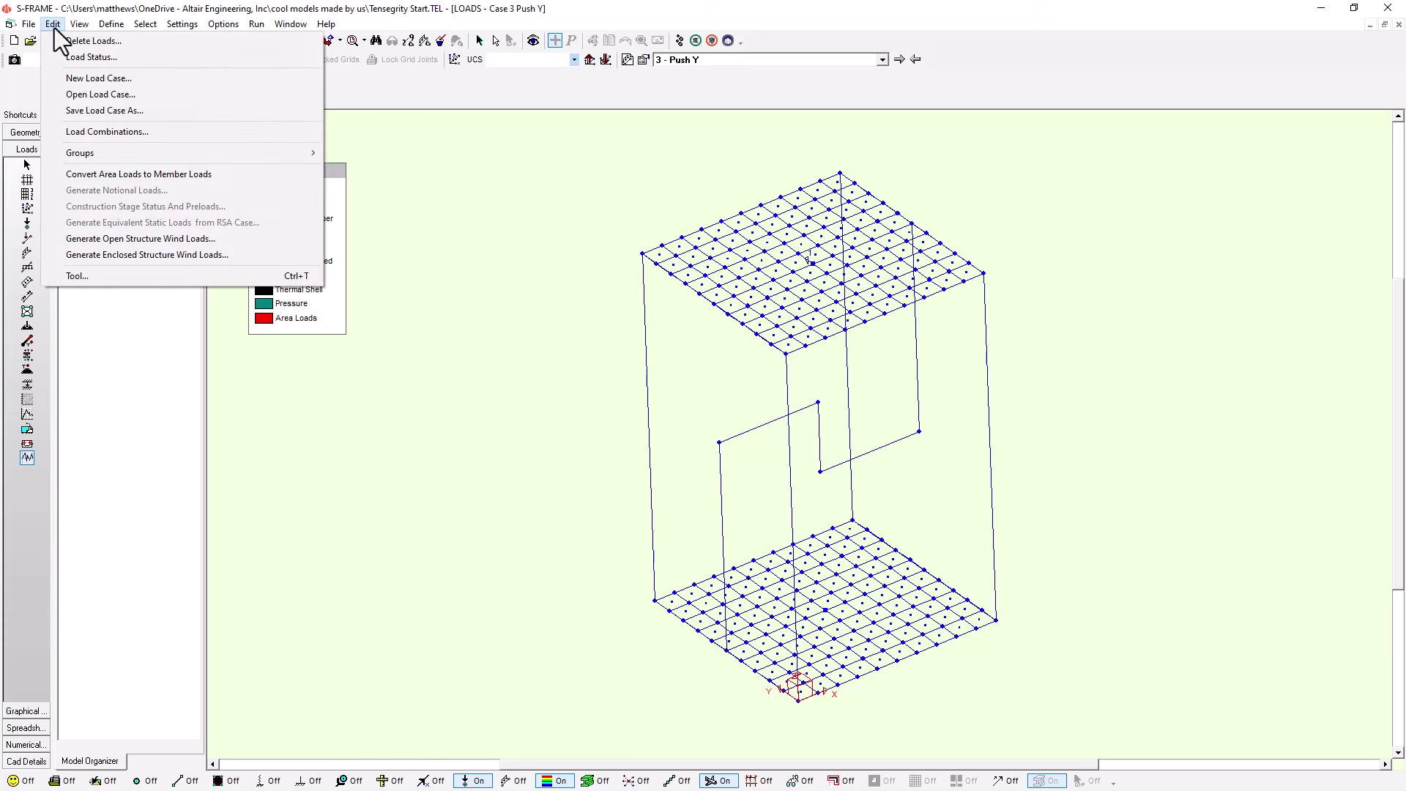
click(112, 133)
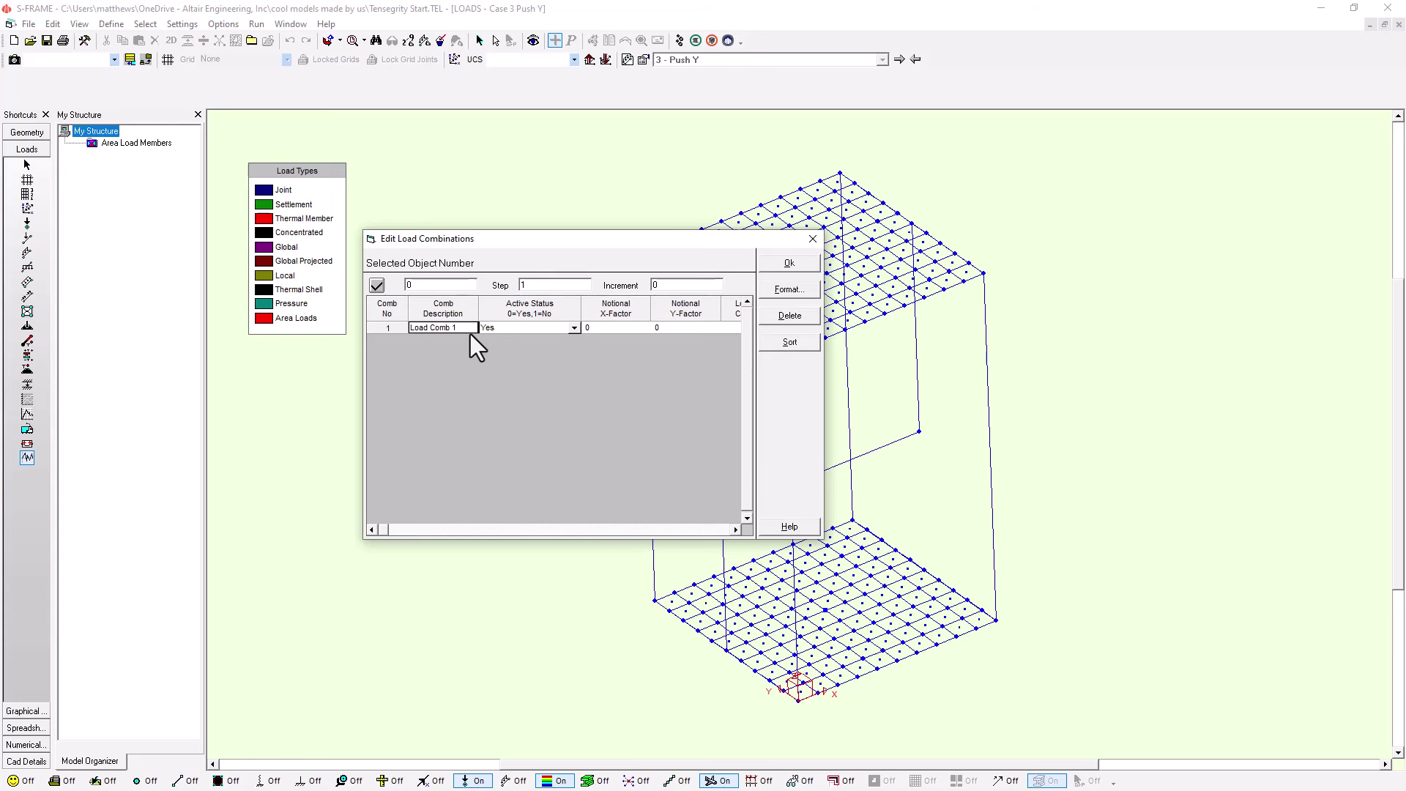
text(SWT + Push X + Push Y)
Step: Add load case SWT to the combination with a combination factor of 1
key(Tab)
key(Tab)
key(Tab)
key(Tab)
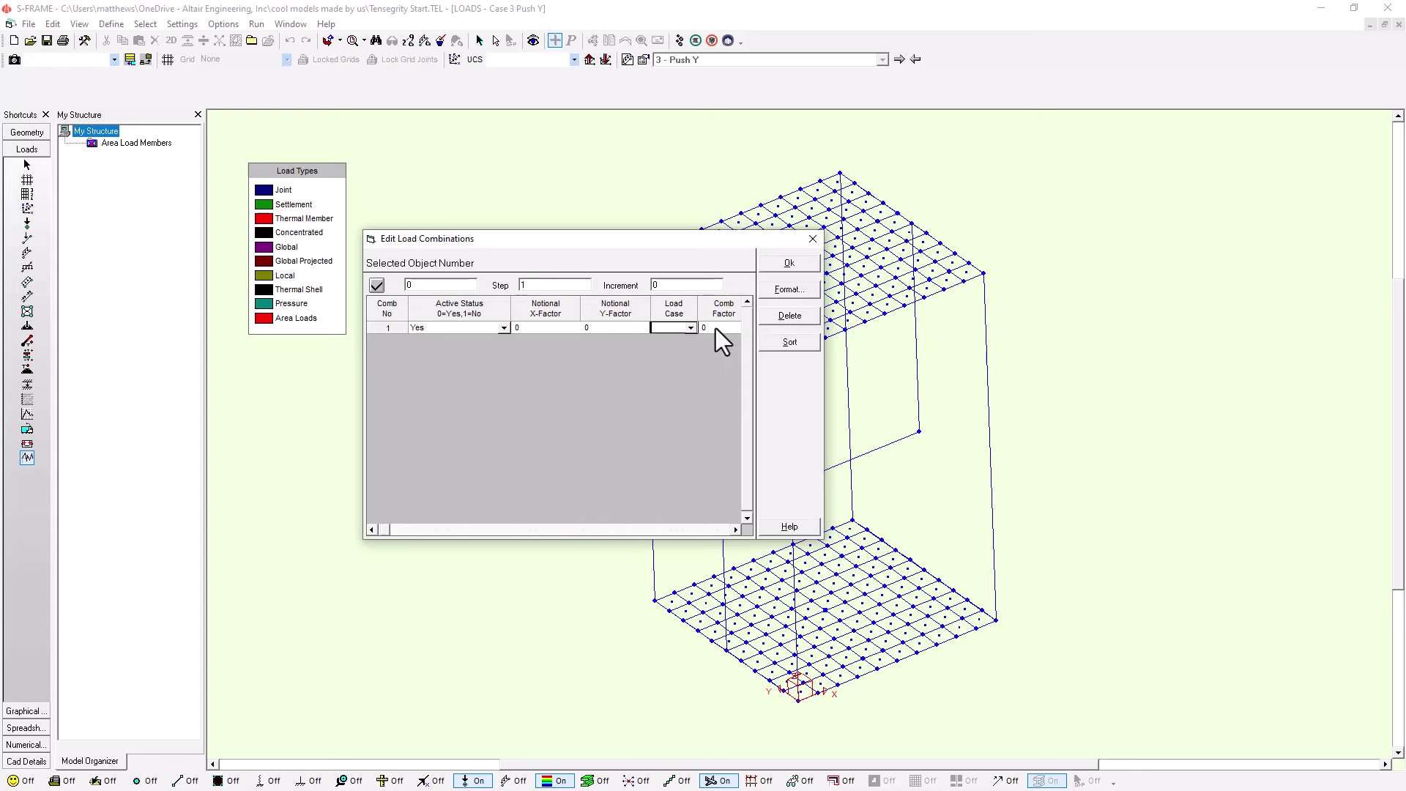
key(Tab)
text(1)
key(Tab)
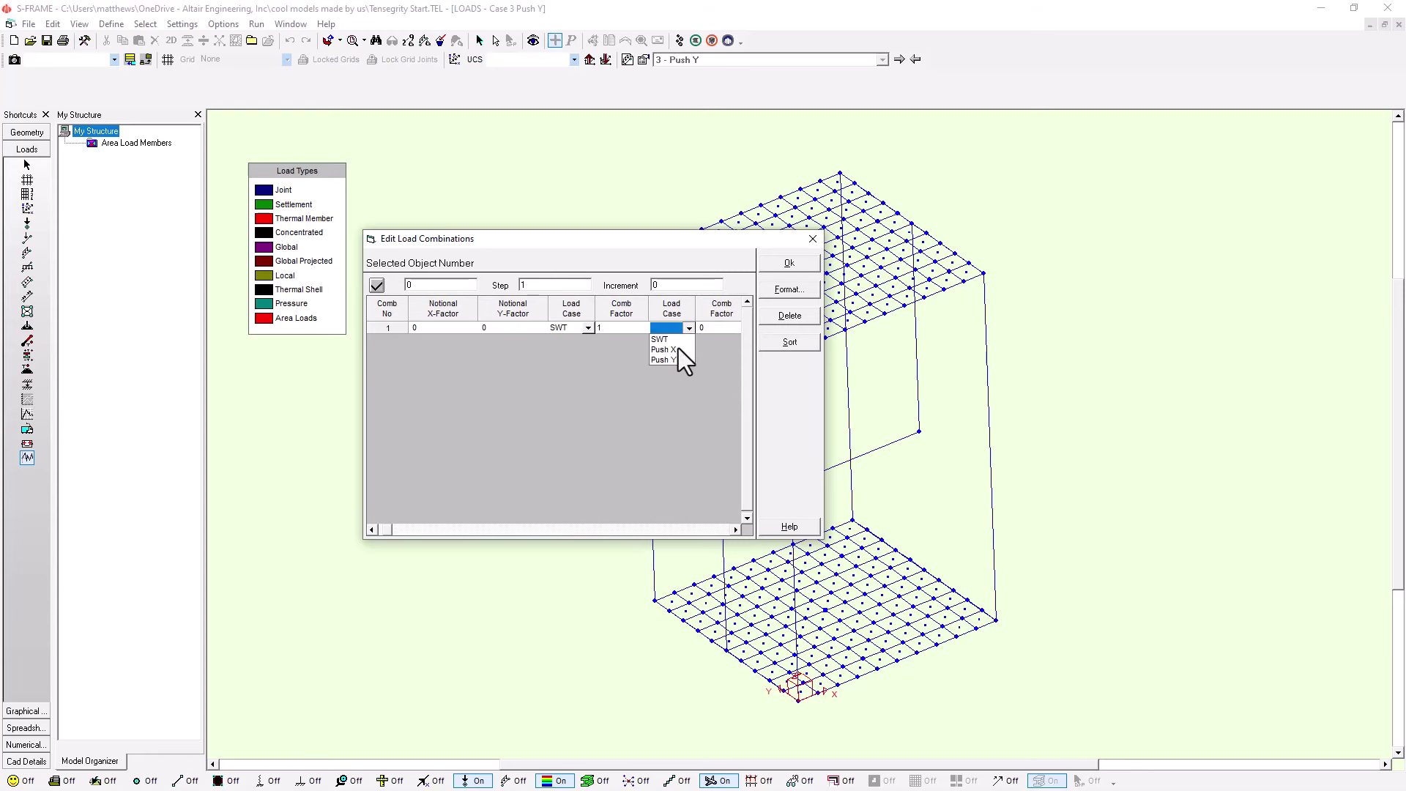
Step: Add load cases Push X and Push Y to the combination with a factor of 1 each and accept the combination
click(666, 349)
click(729, 327)
text(1)
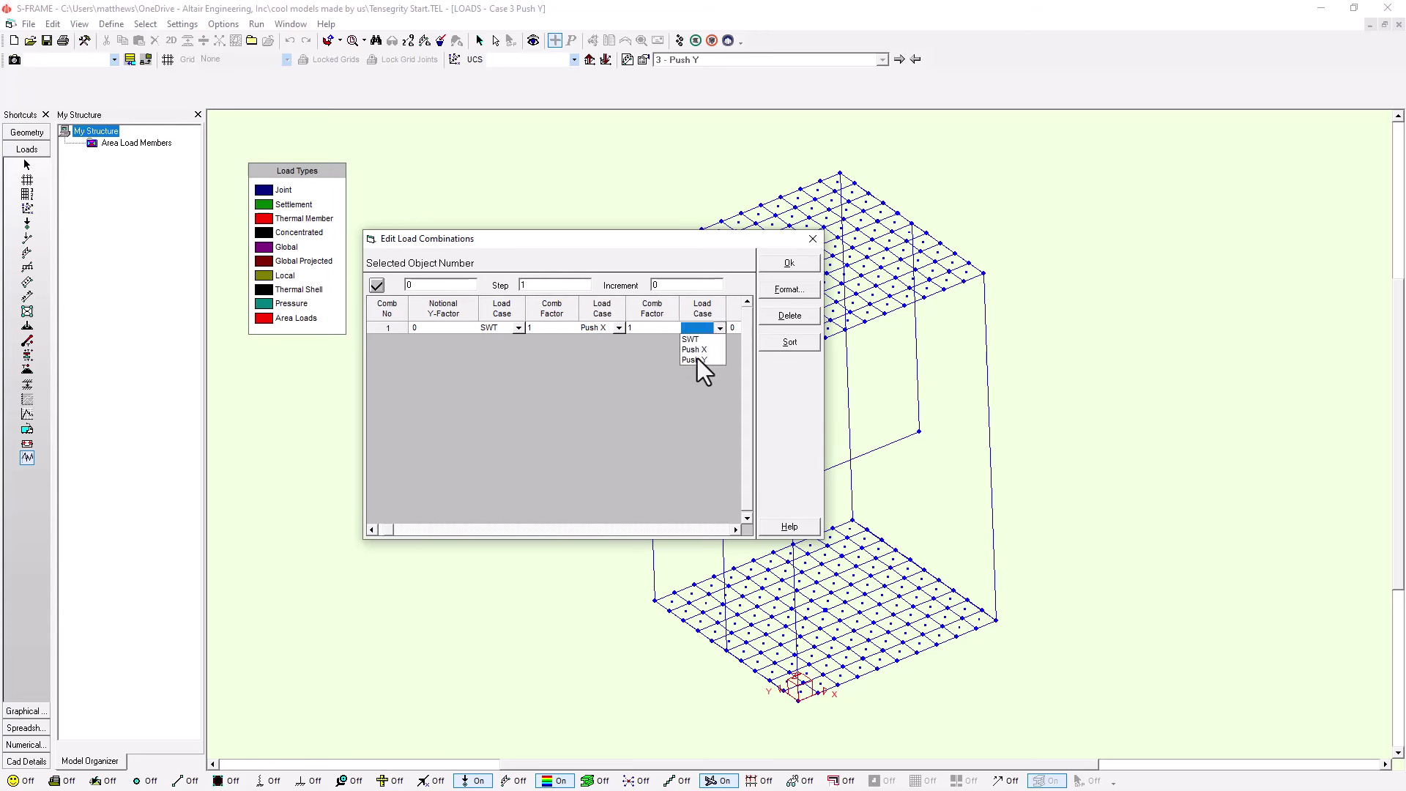
click(695, 359)
click(700, 328)
text(1)
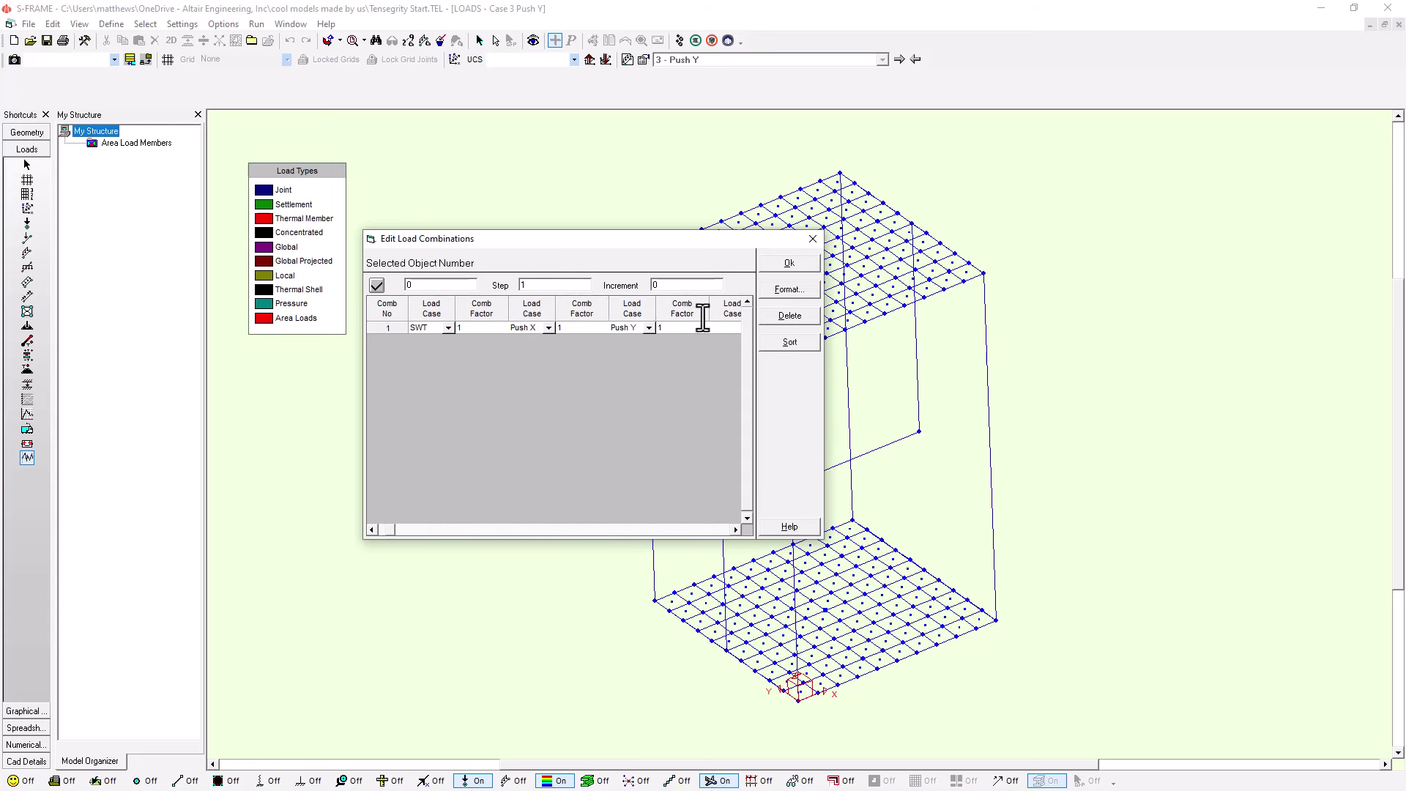
click(765, 270)
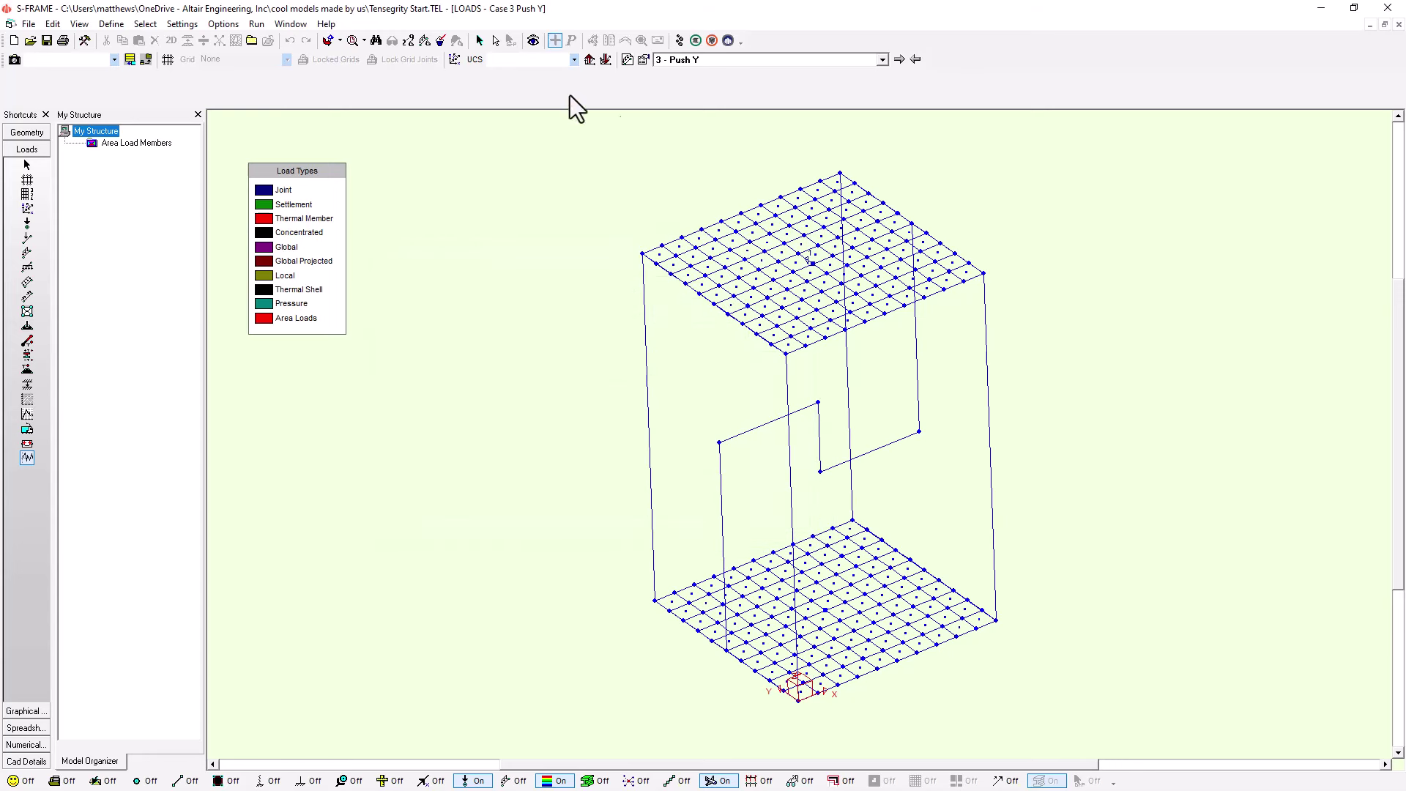
Step: Run the analysis of the model and proceed to the postprocessor when the solver finishes
click(257, 25)
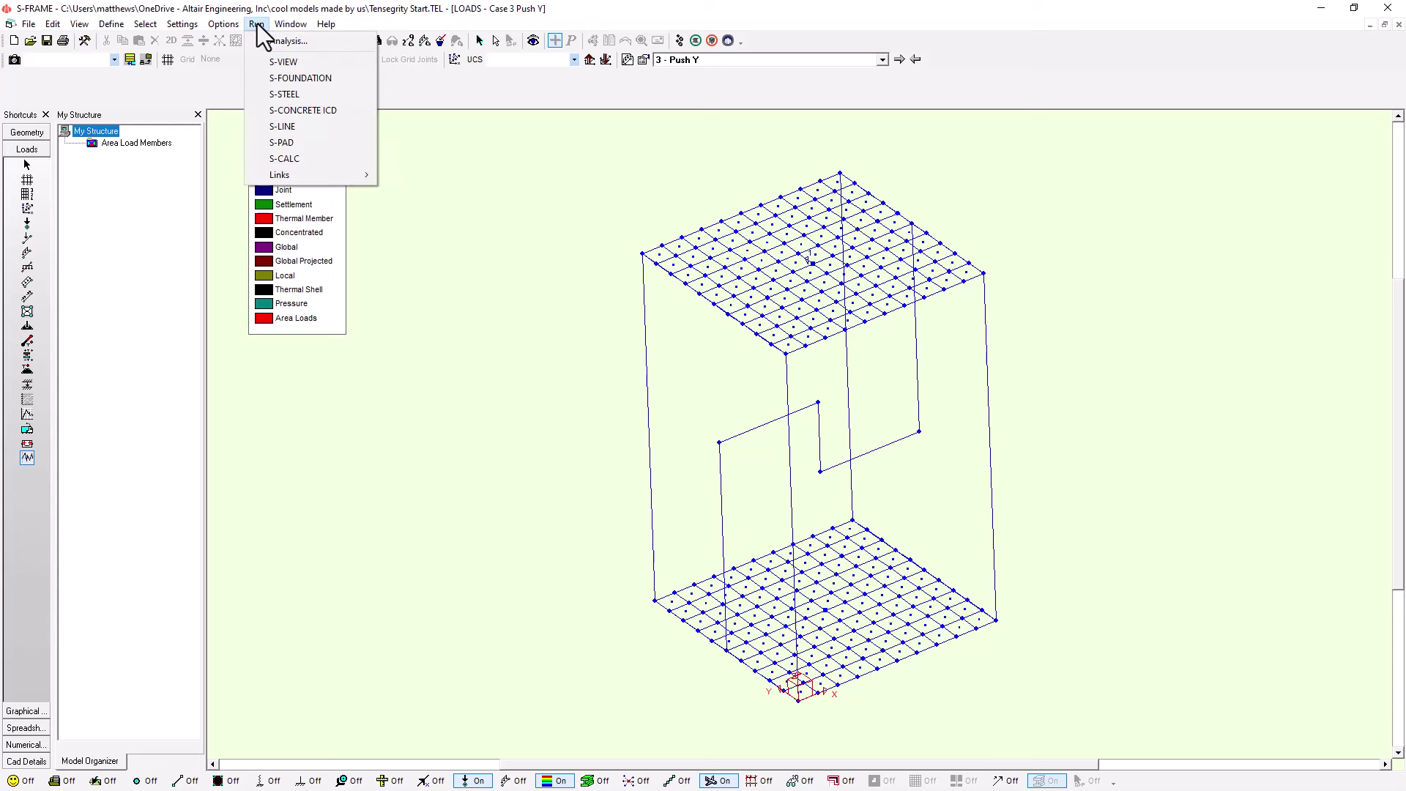
click(262, 41)
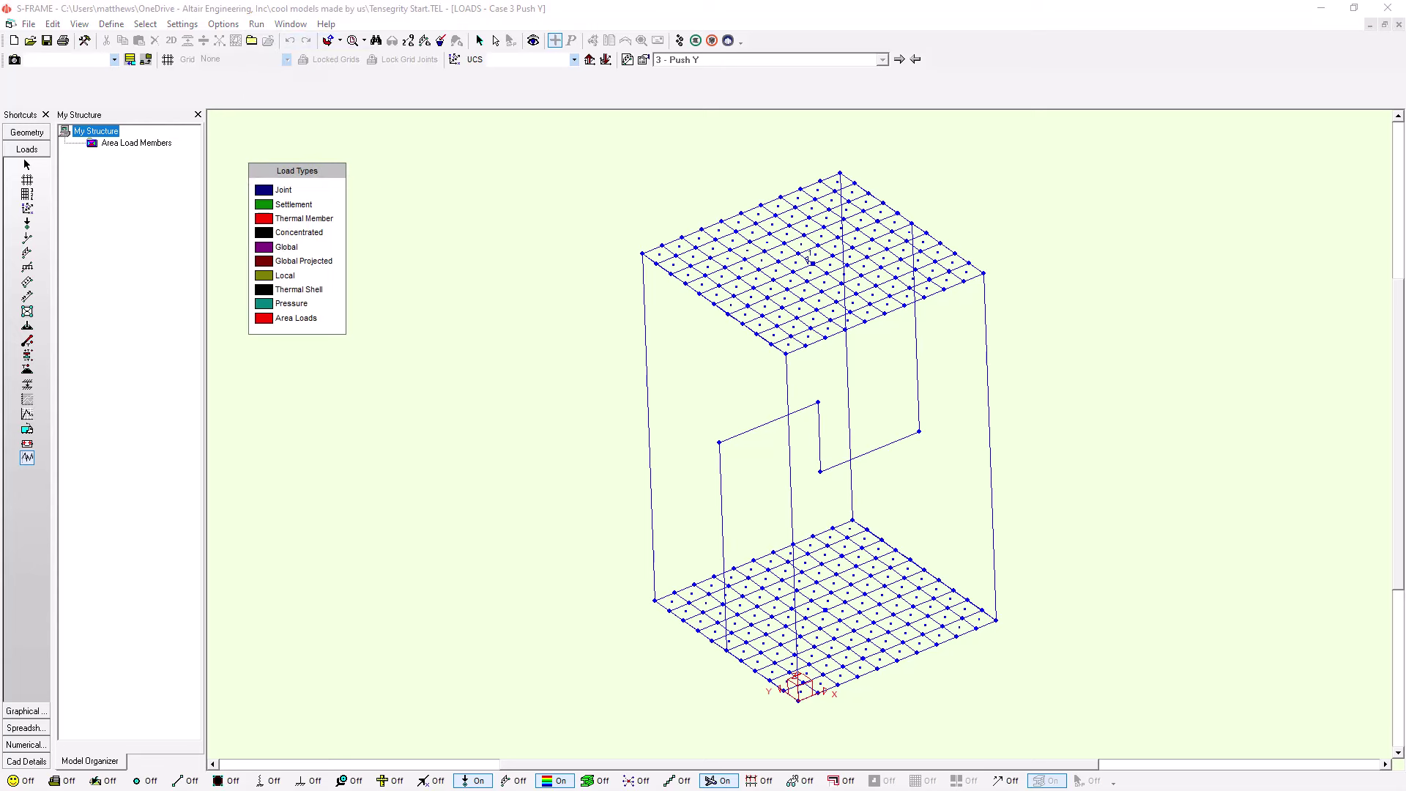
drag(188, 197, 789, 191)
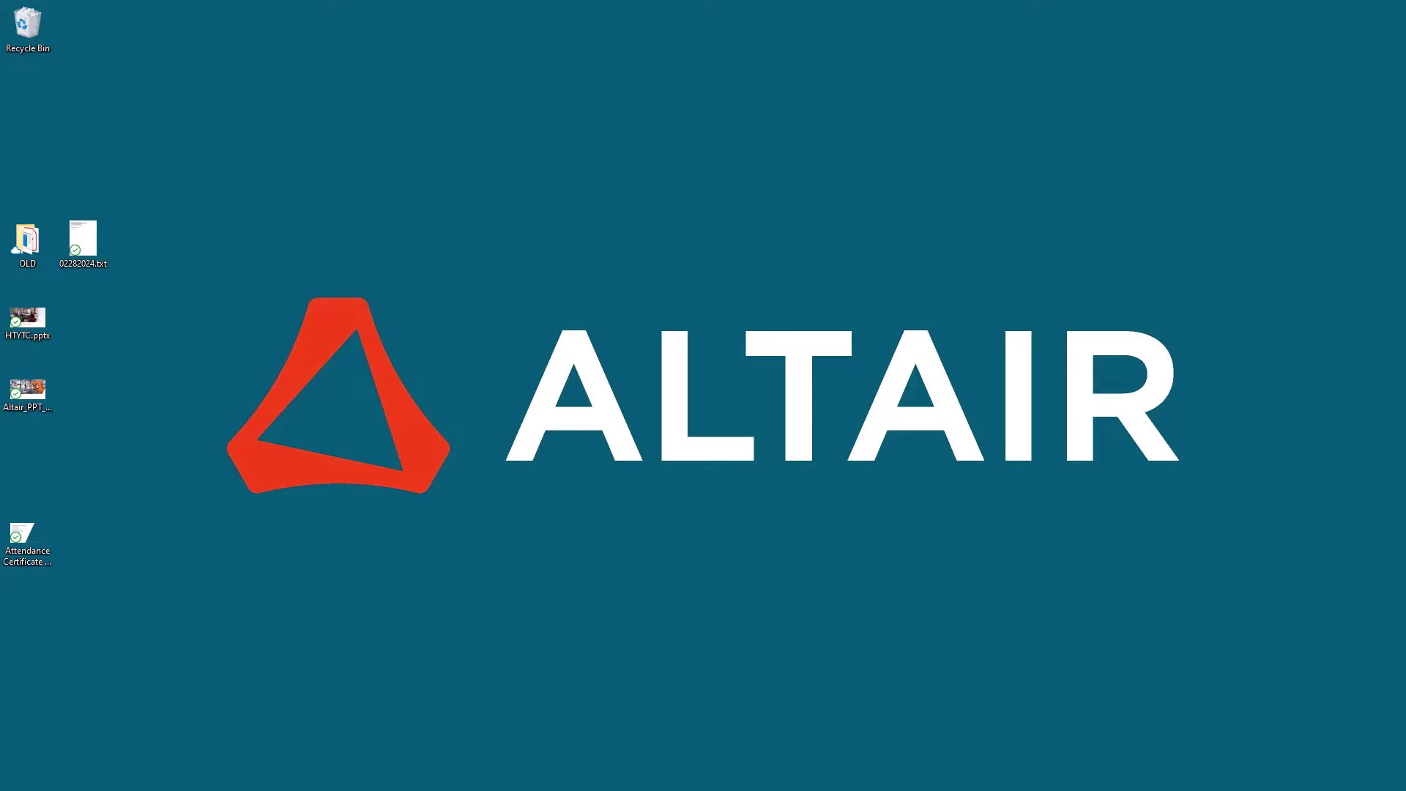
drag(229, 247, 595, 3)
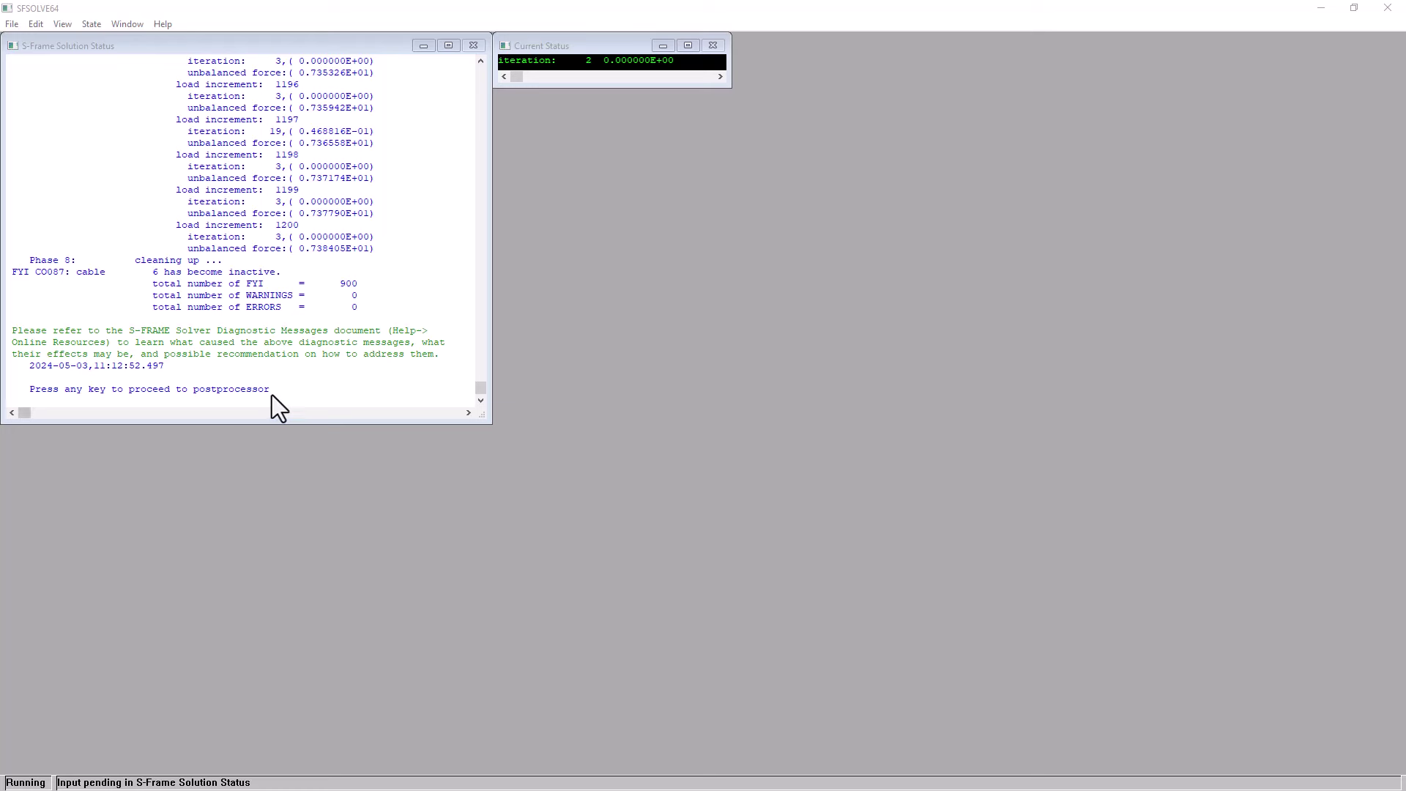
click(272, 394)
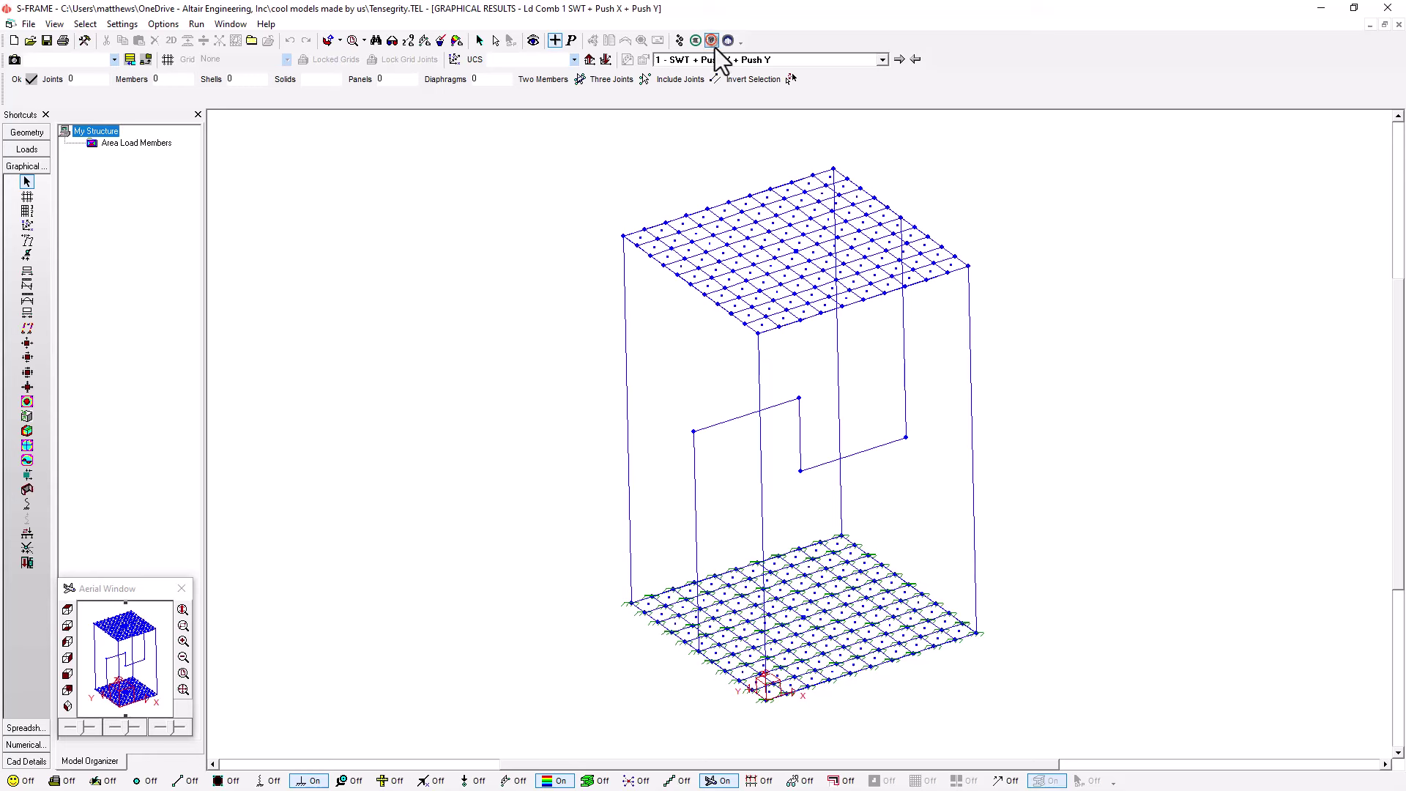
Step: Look through the load steps of the SWT + Push X + Push Y combination in the graphical results, from first to last
click(790, 58)
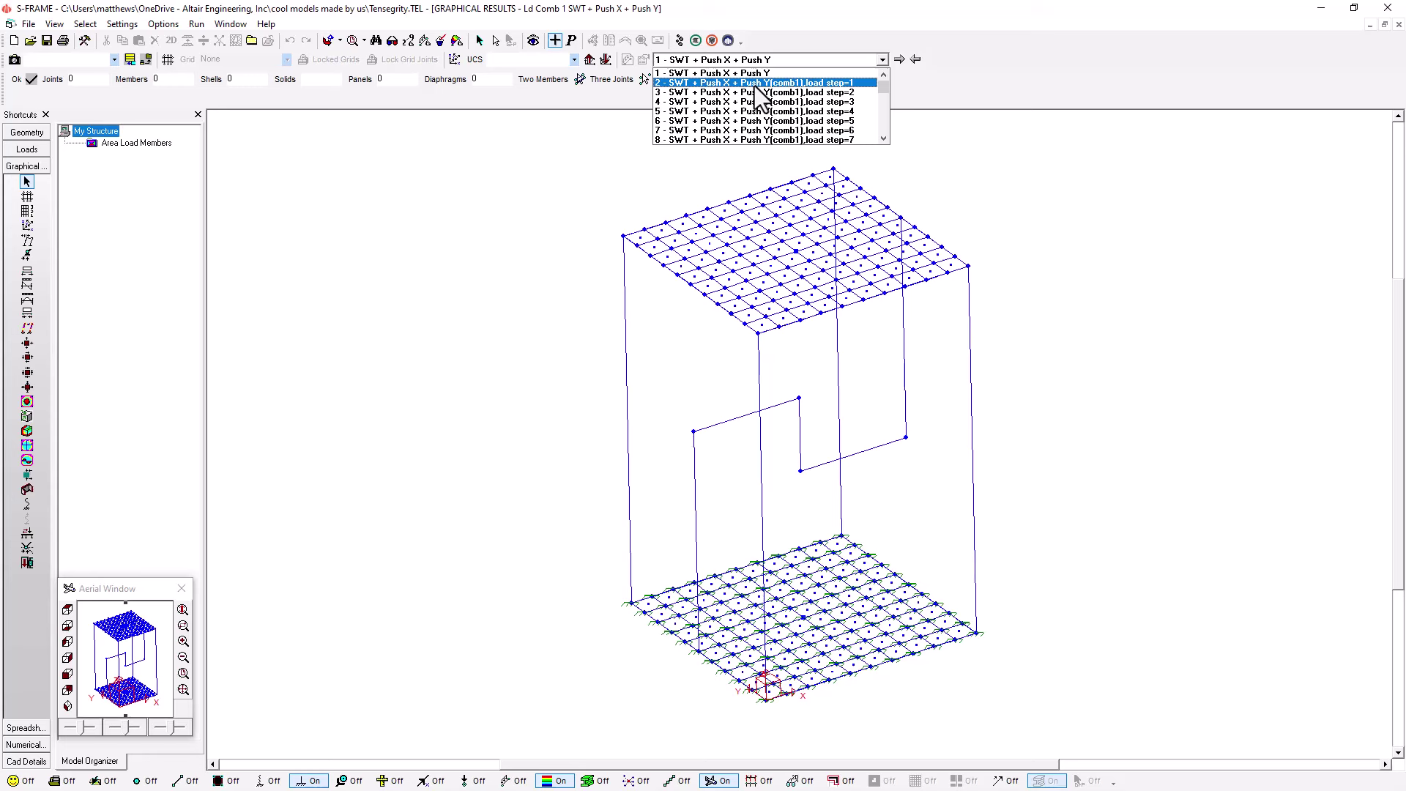
scroll(753, 103, down, 1)
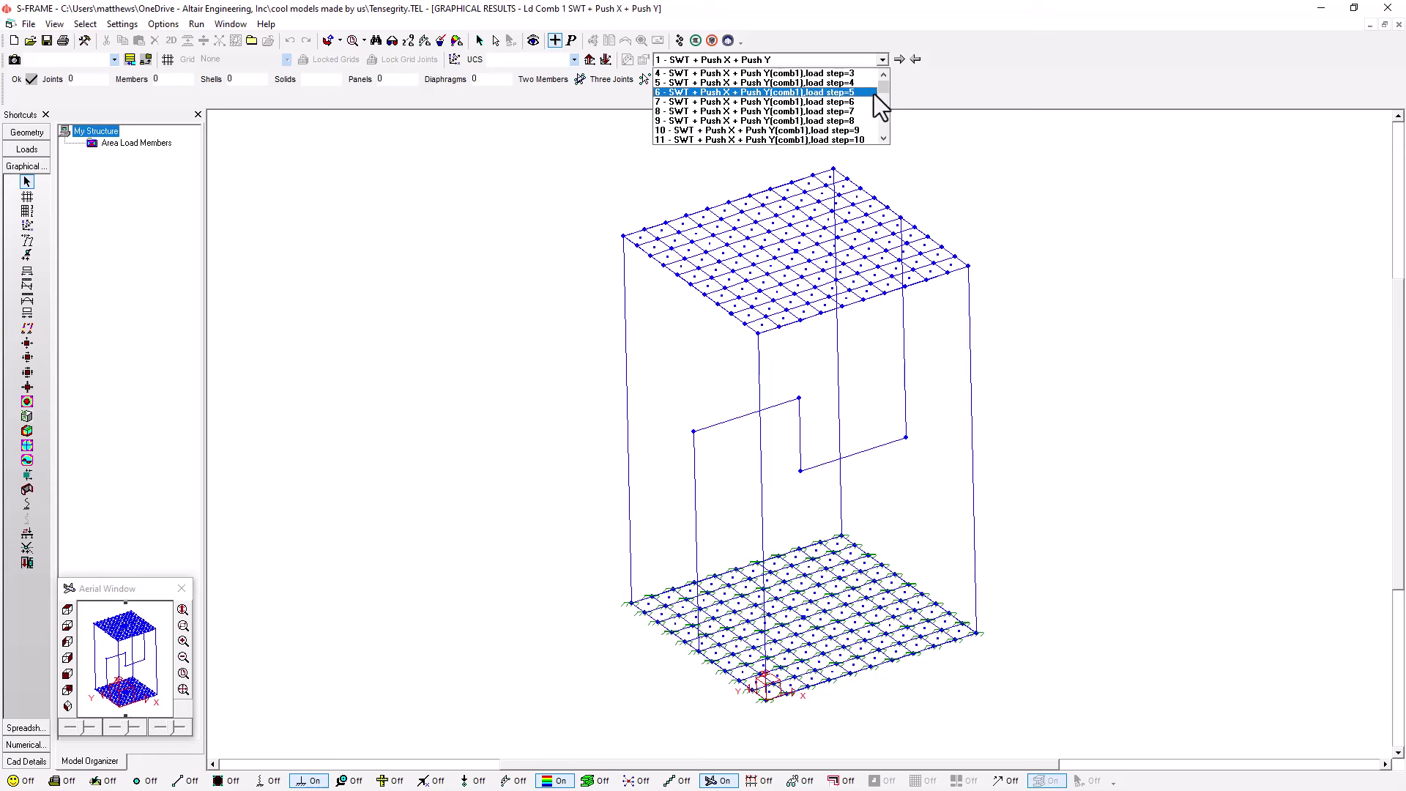
drag(884, 87, 882, 126)
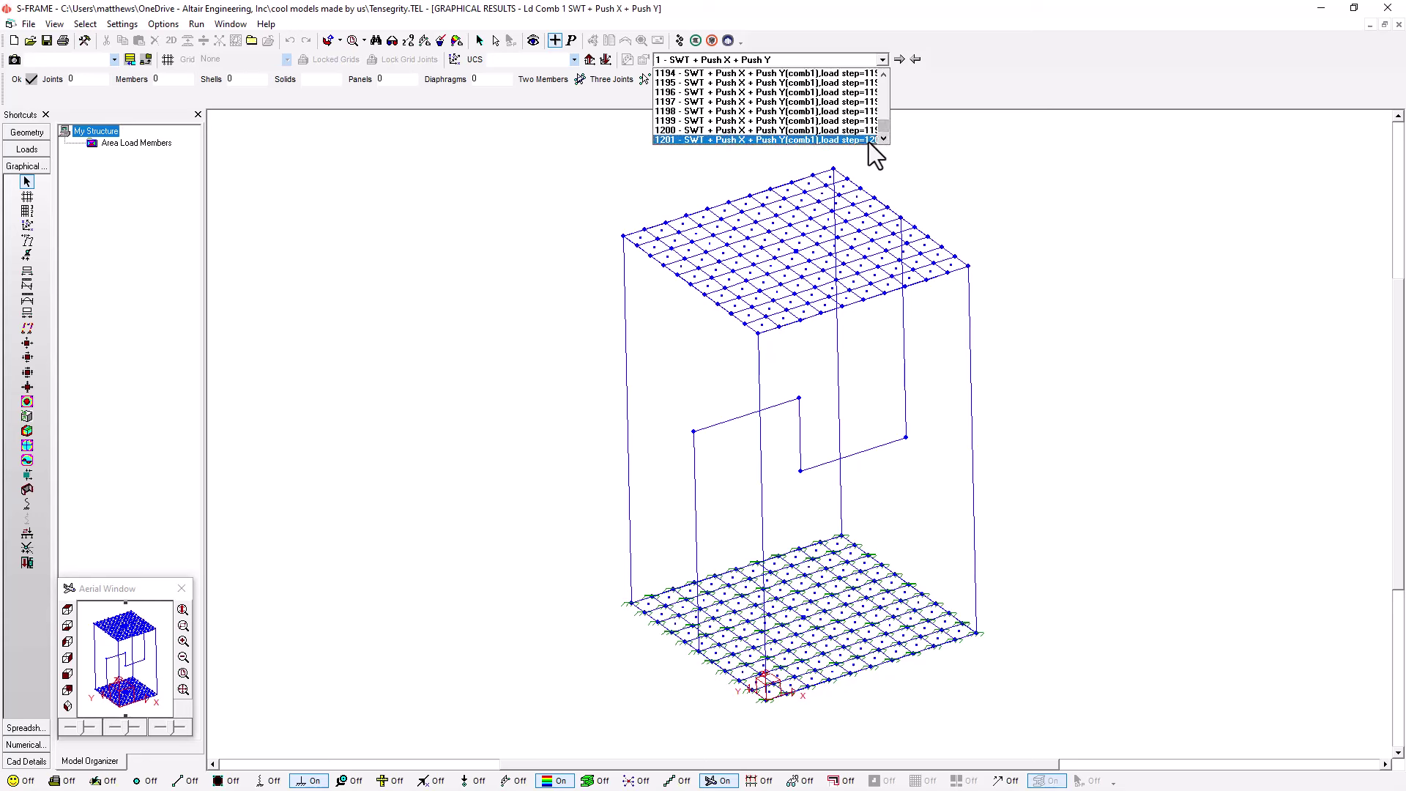
drag(883, 128, 885, 76)
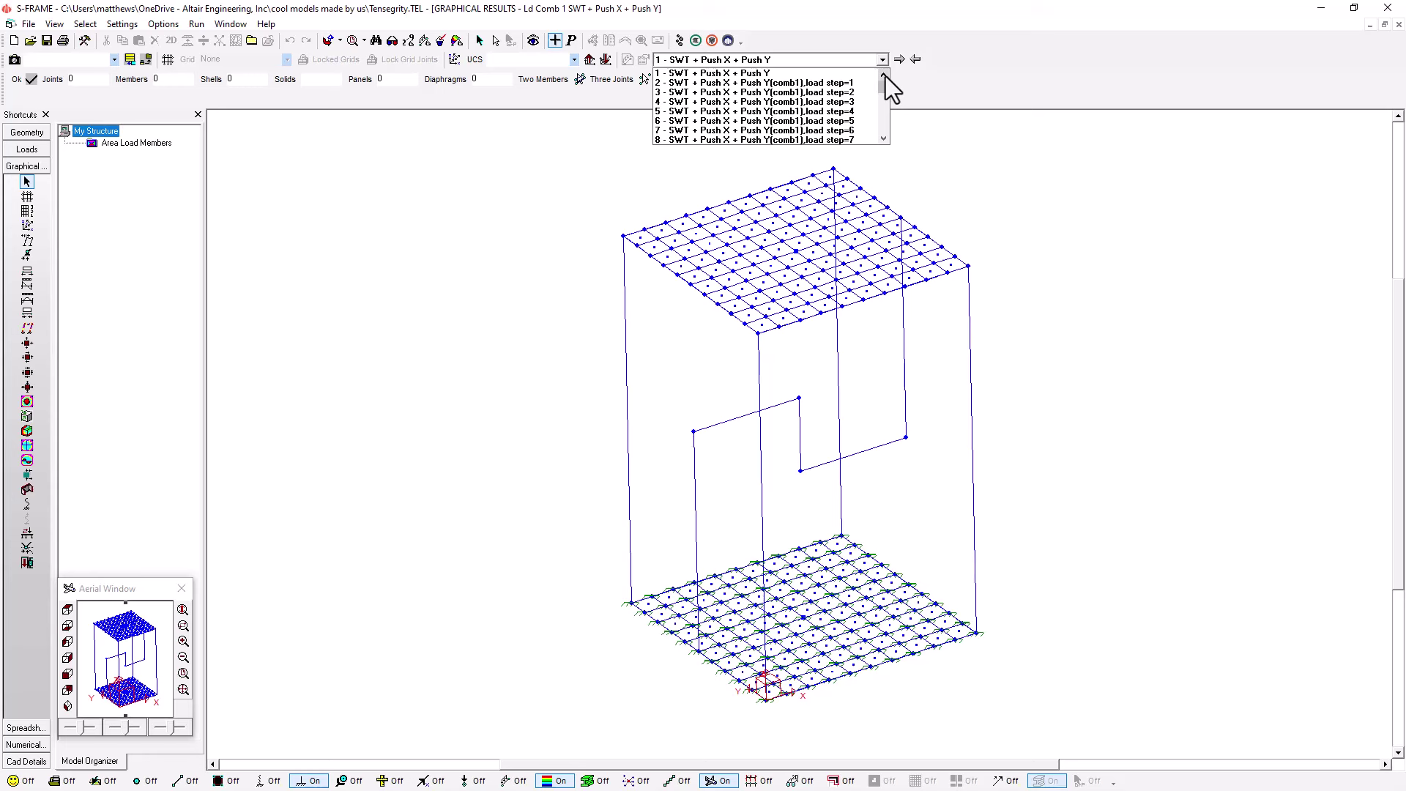
click(919, 73)
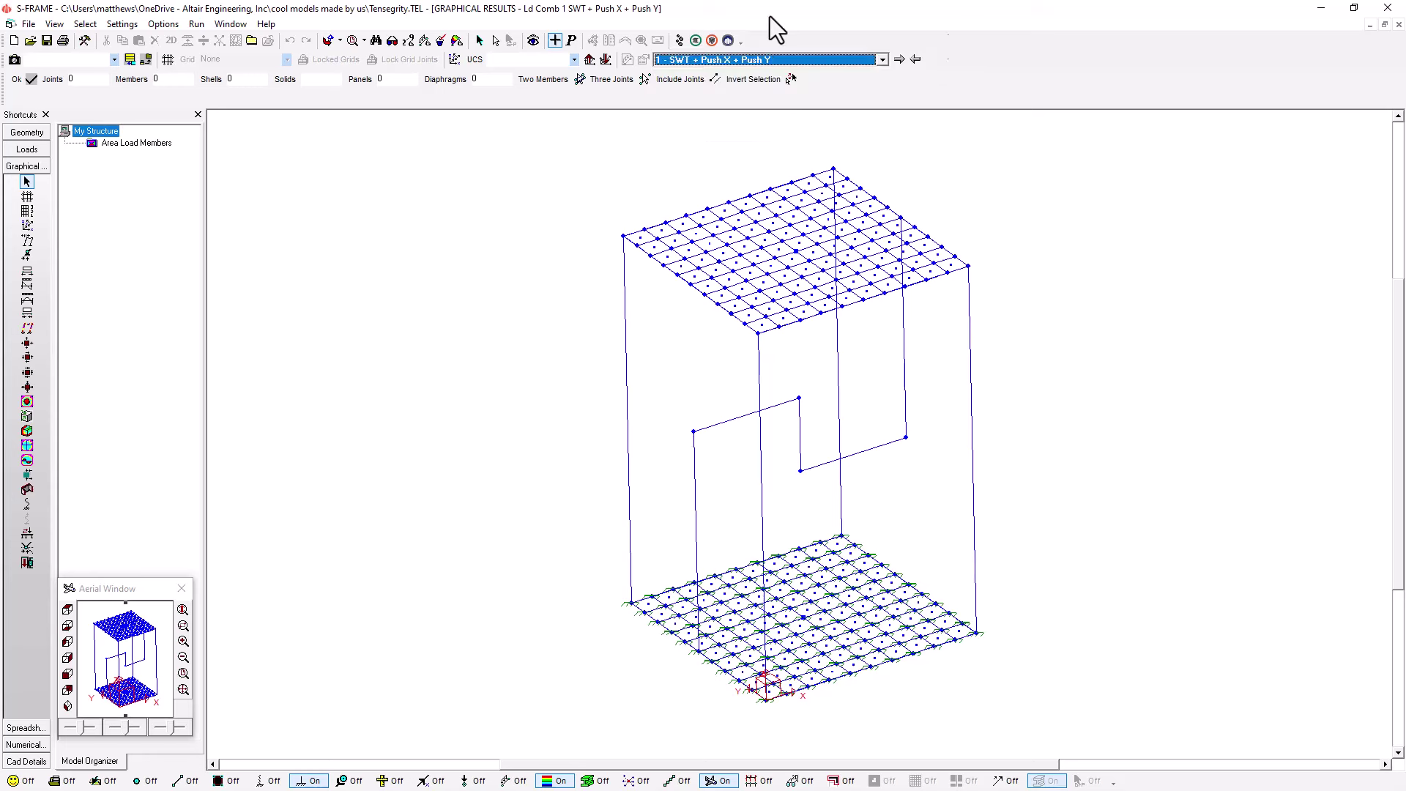
Step: Open the model in S-VIEW, view it from a low side angle and set the display to Object
click(201, 24)
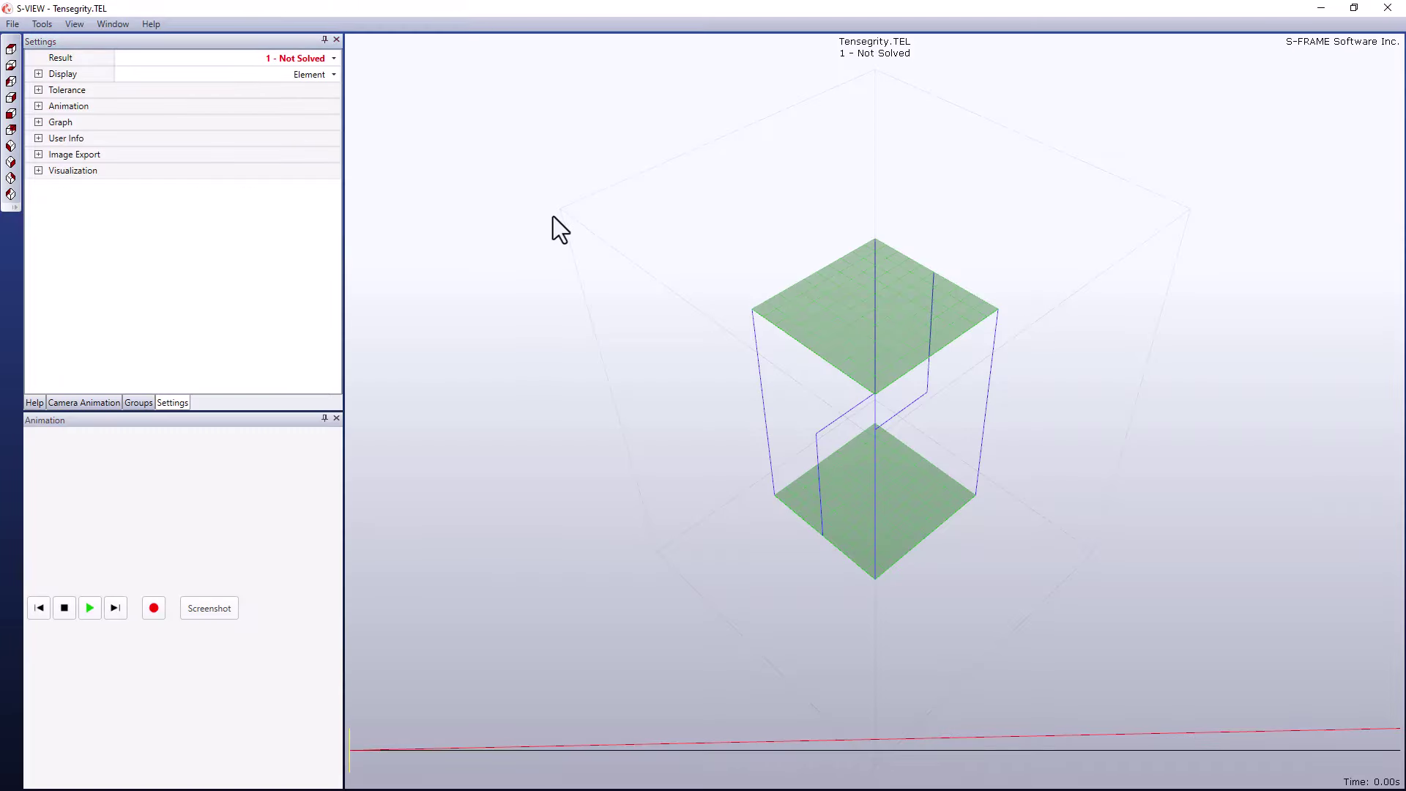
middle_drag(543, 345, 545, 304)
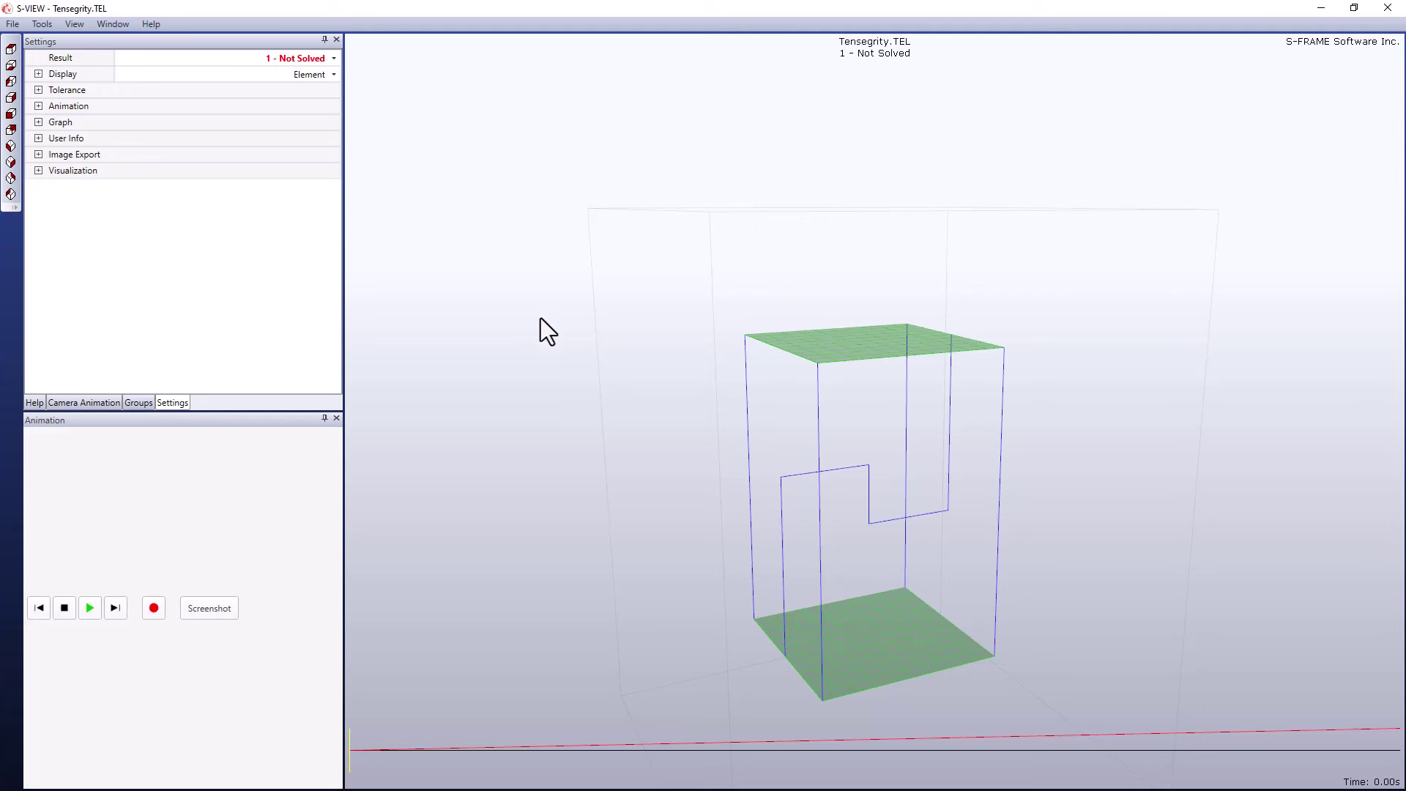
middle_drag(540, 318, 533, 249)
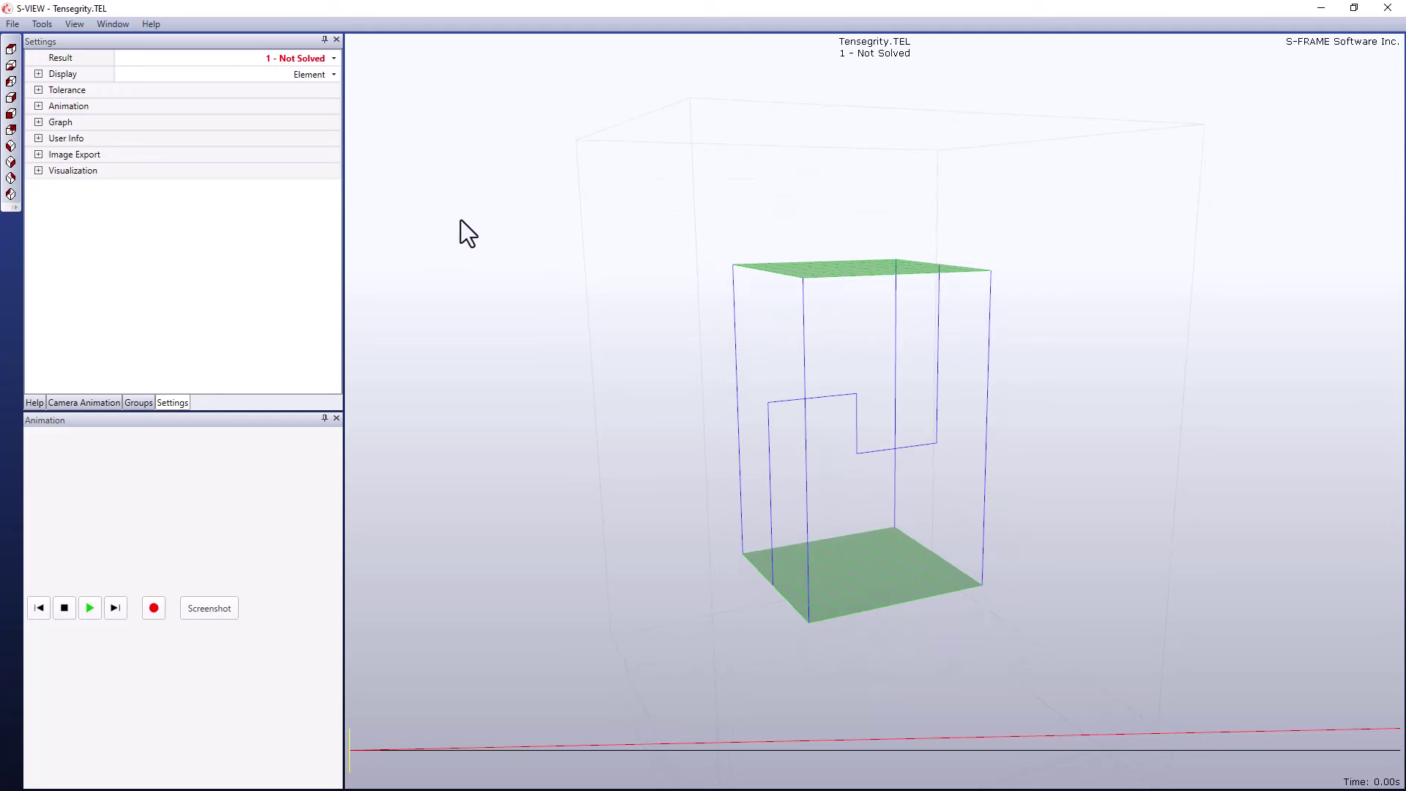
click(306, 76)
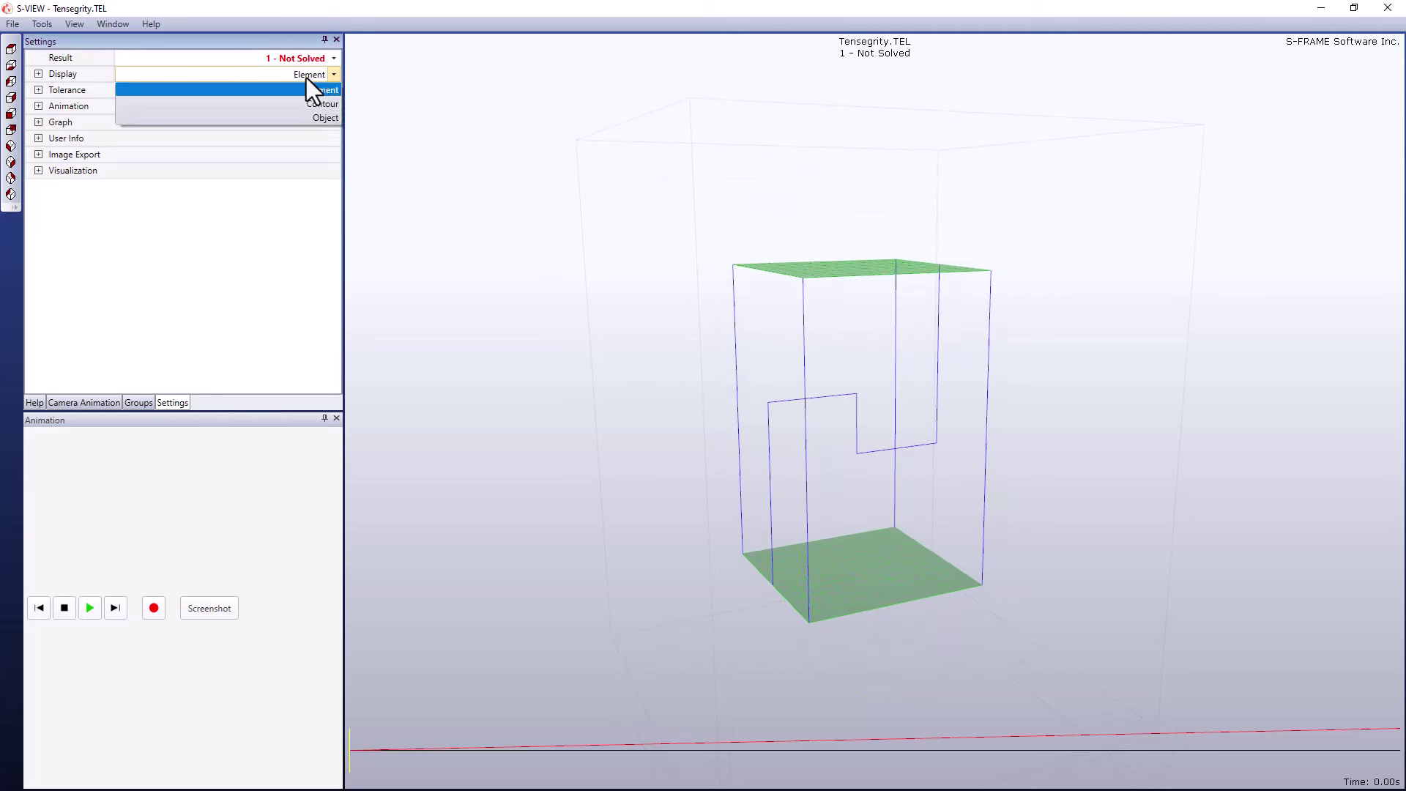
click(323, 117)
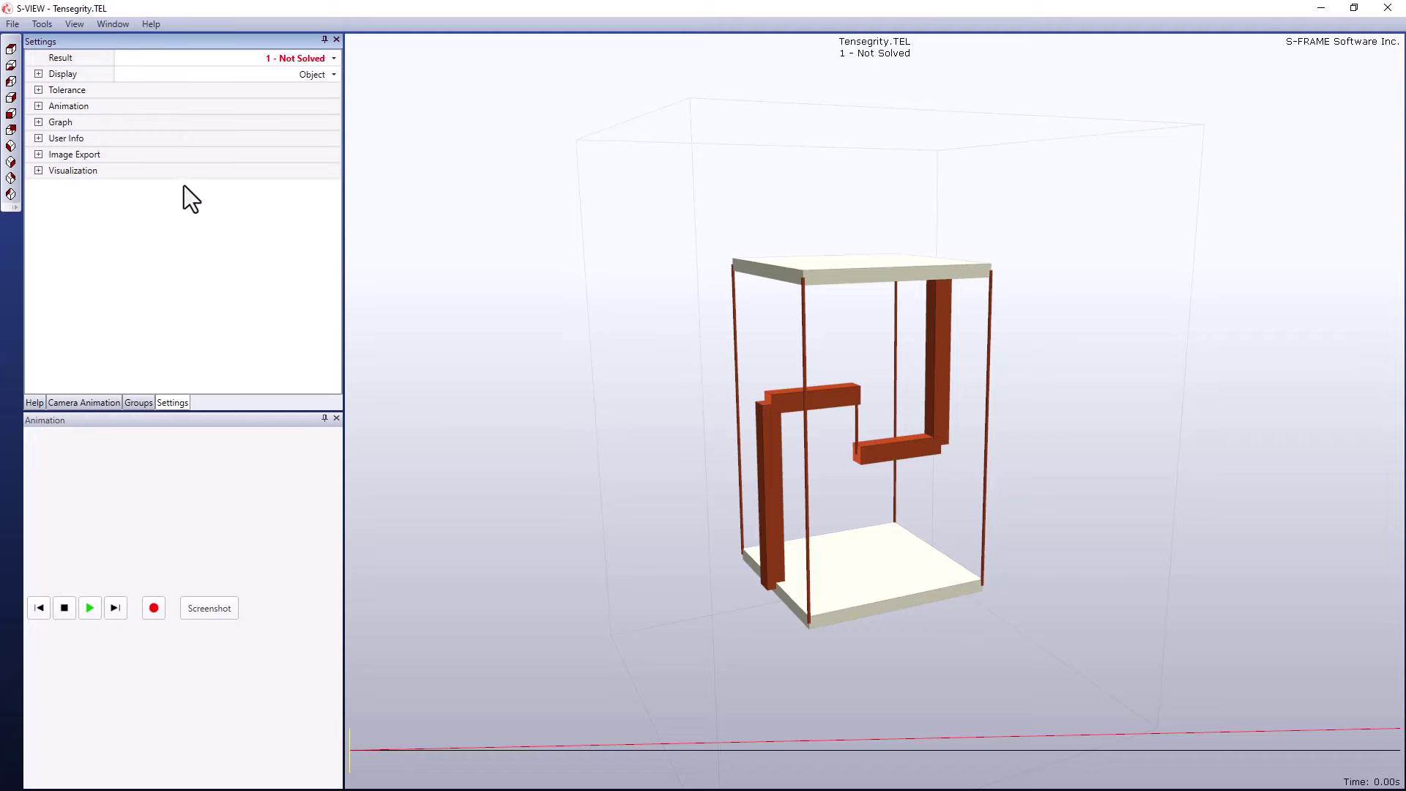
Step: Set the displayed result to combination 1, SWT + Push X + Push Y, and play its animation briefly before stopping it
click(334, 58)
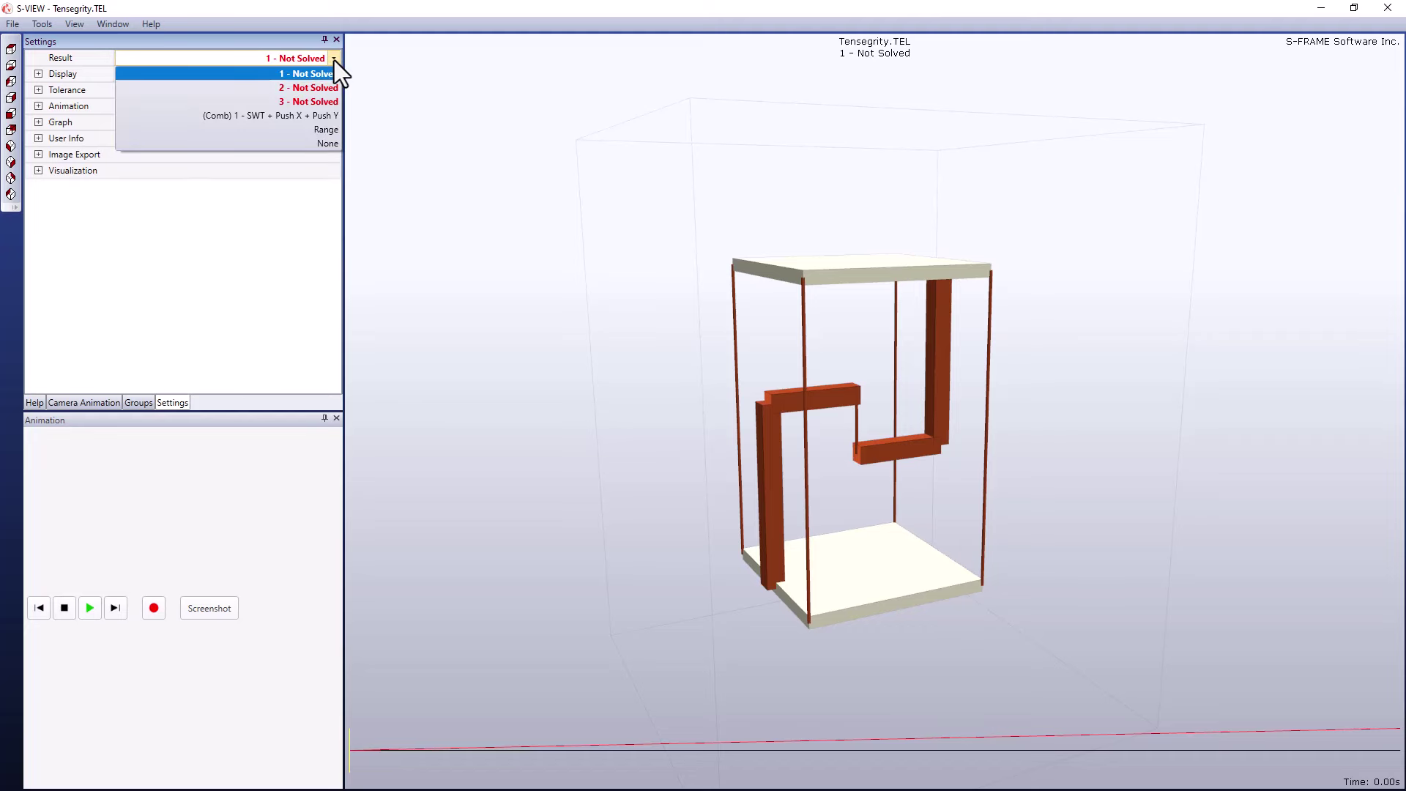
click(326, 115)
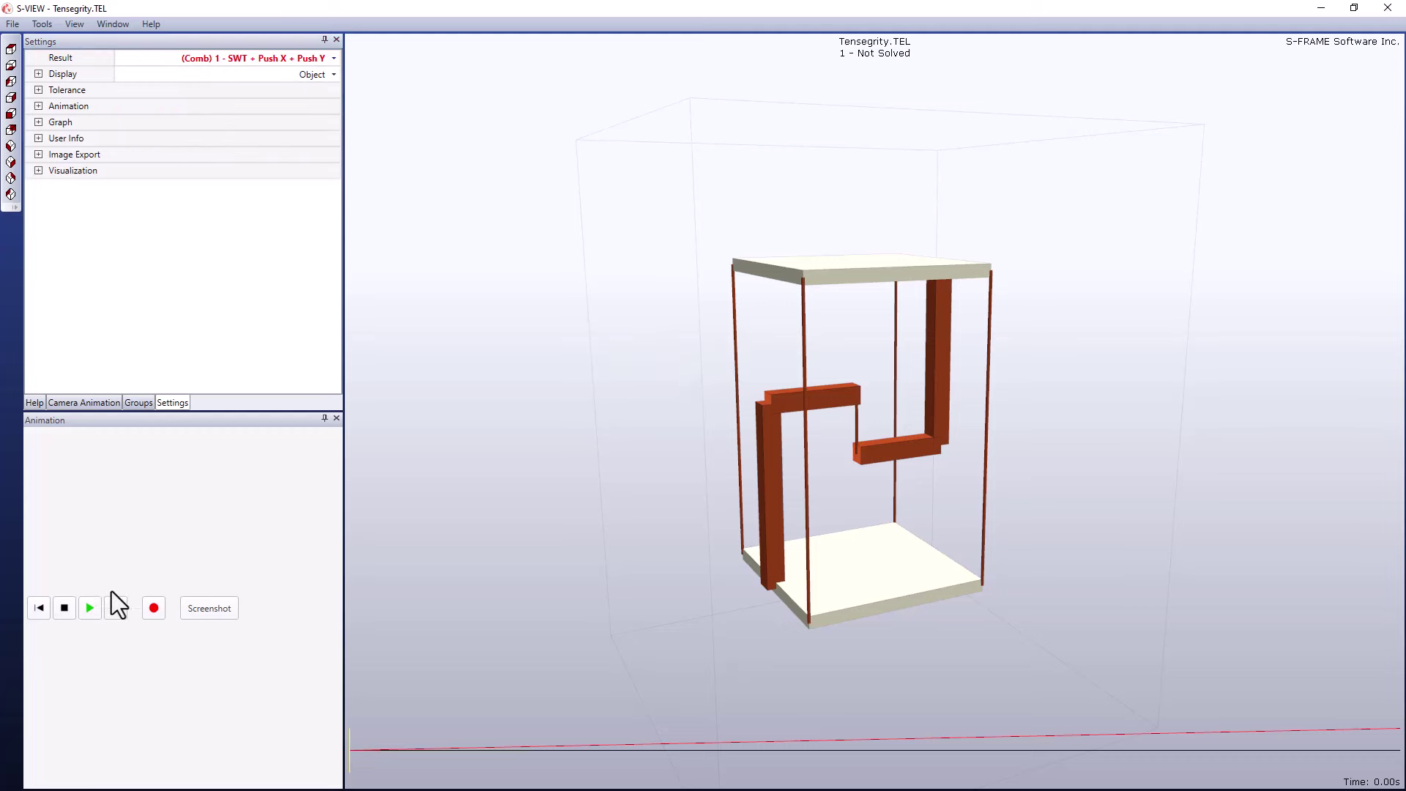
click(90, 608)
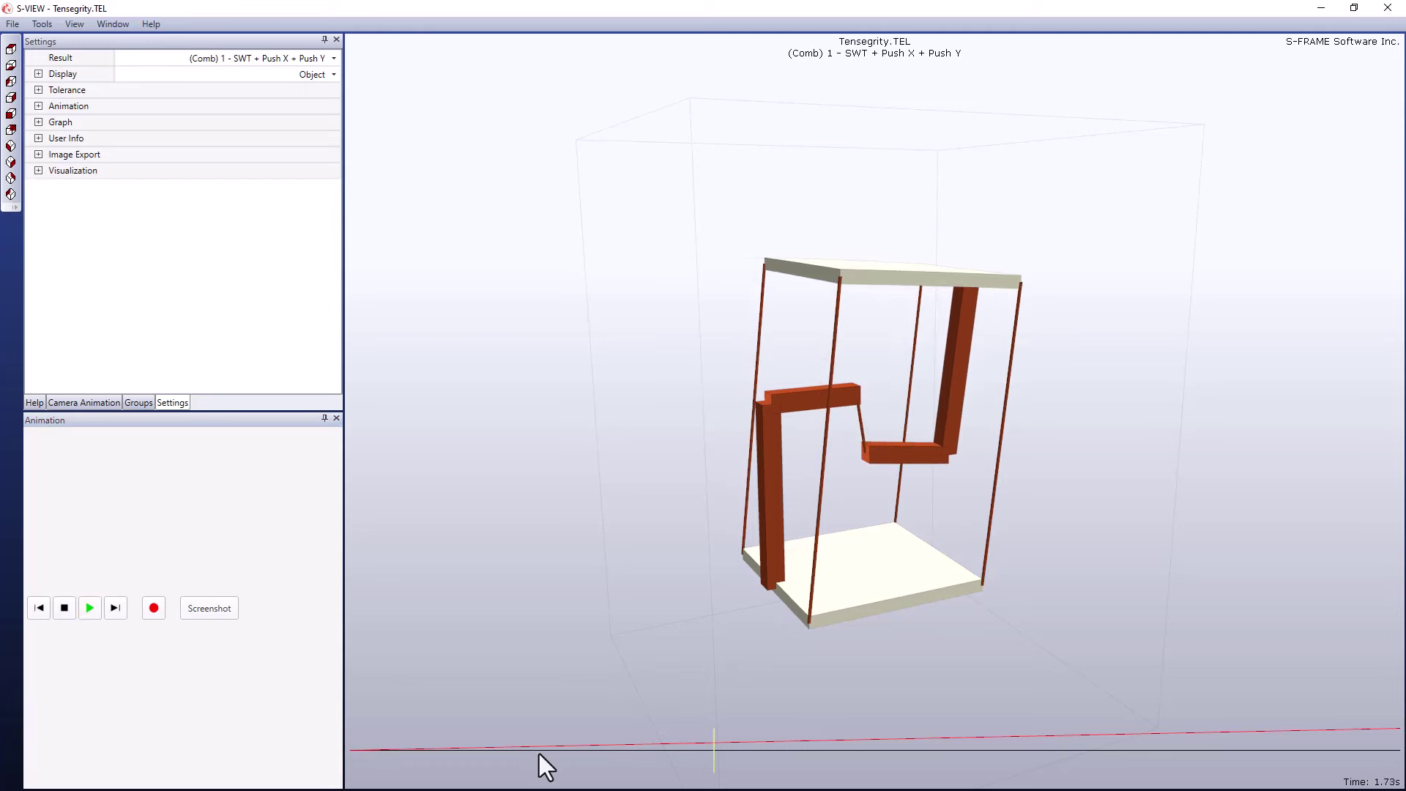
click(64, 608)
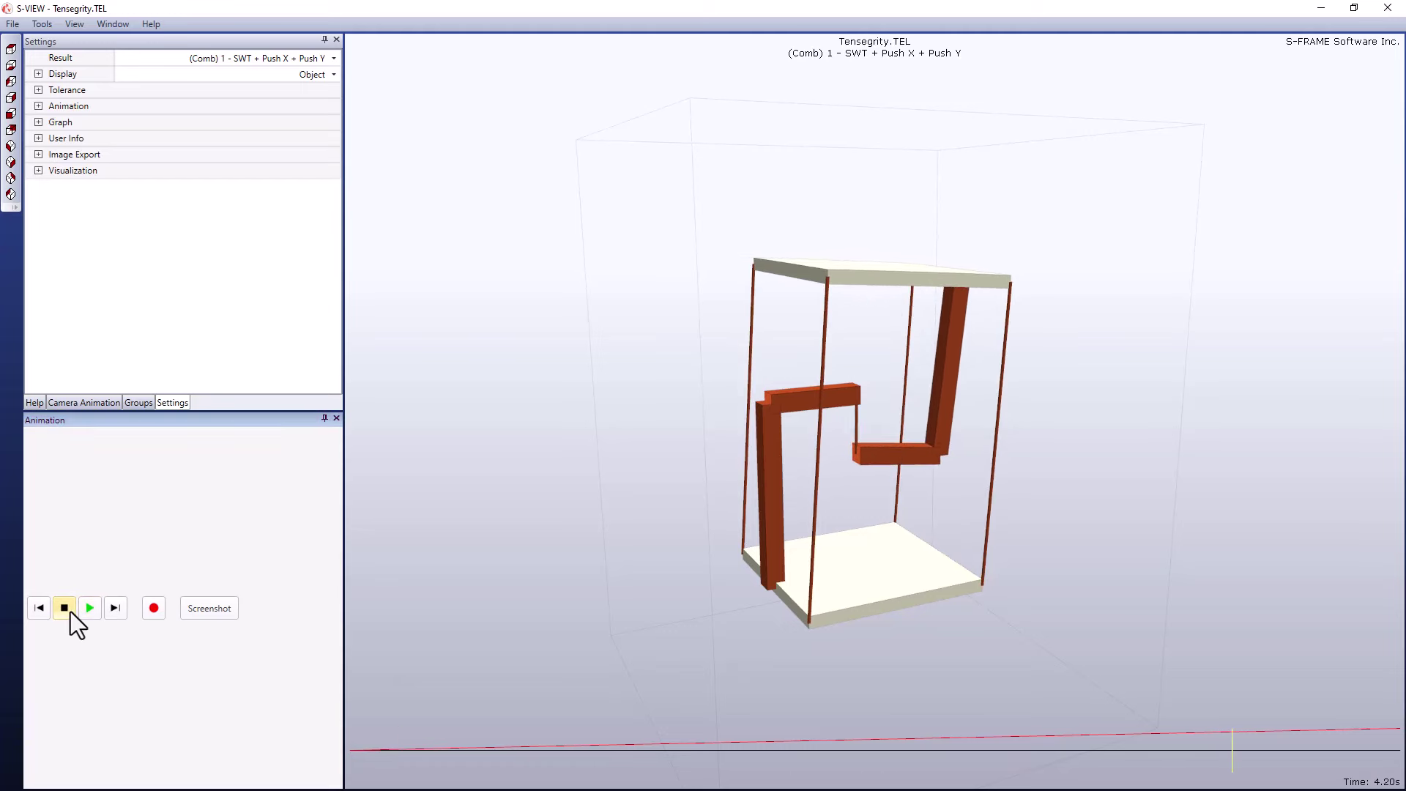
Step: Set the Nonlinear Quasi-Static animation duration to 20 s
click(38, 107)
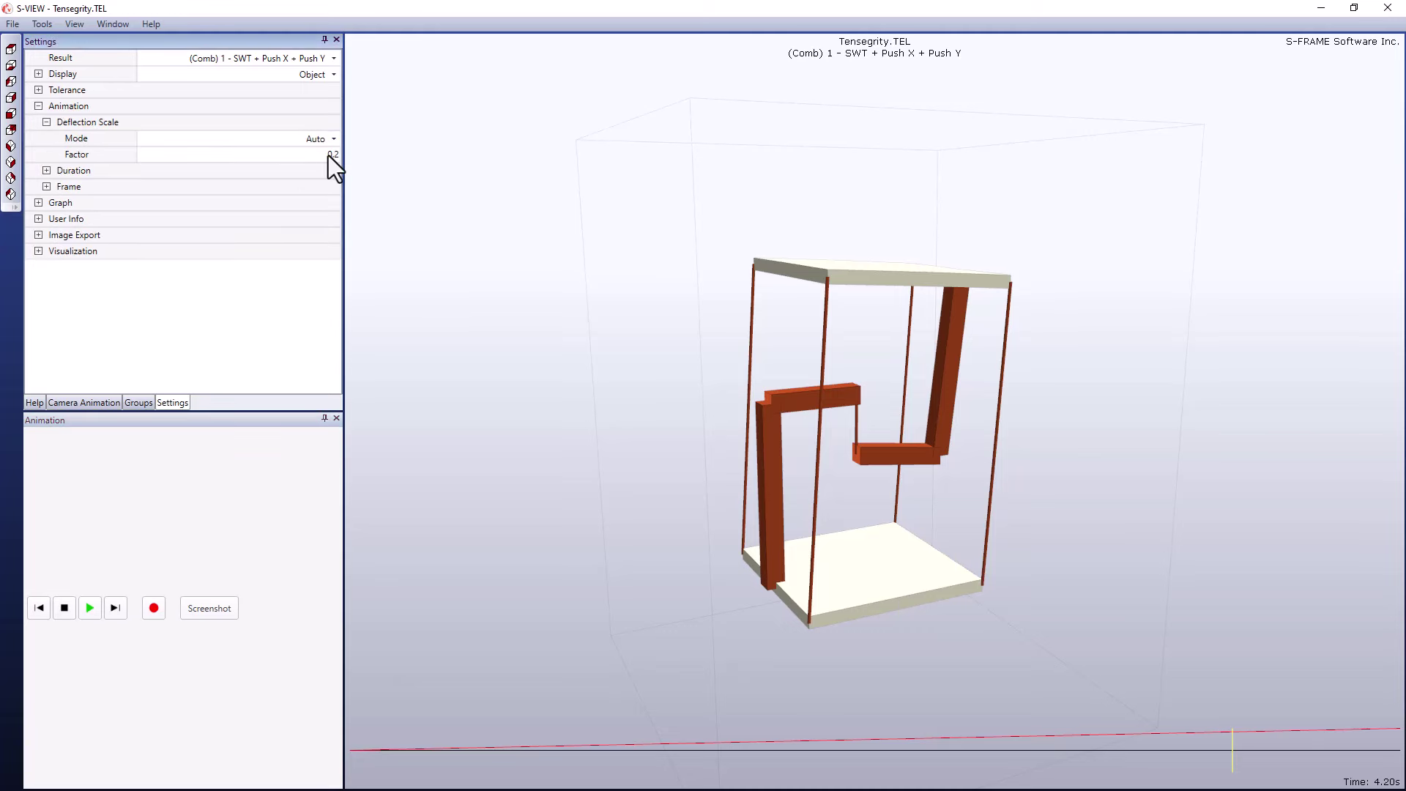
click(46, 169)
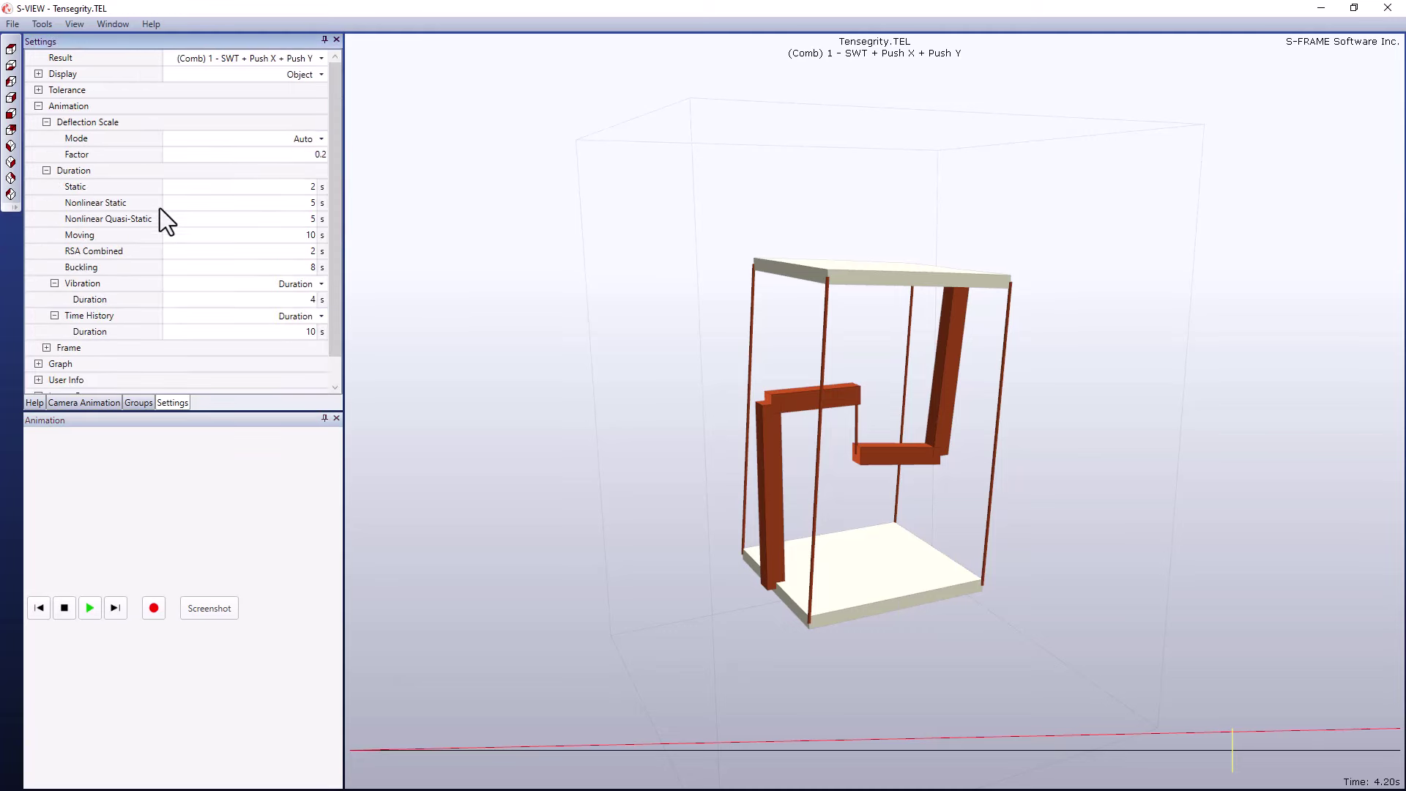
click(218, 219)
text(20)
key(Return)
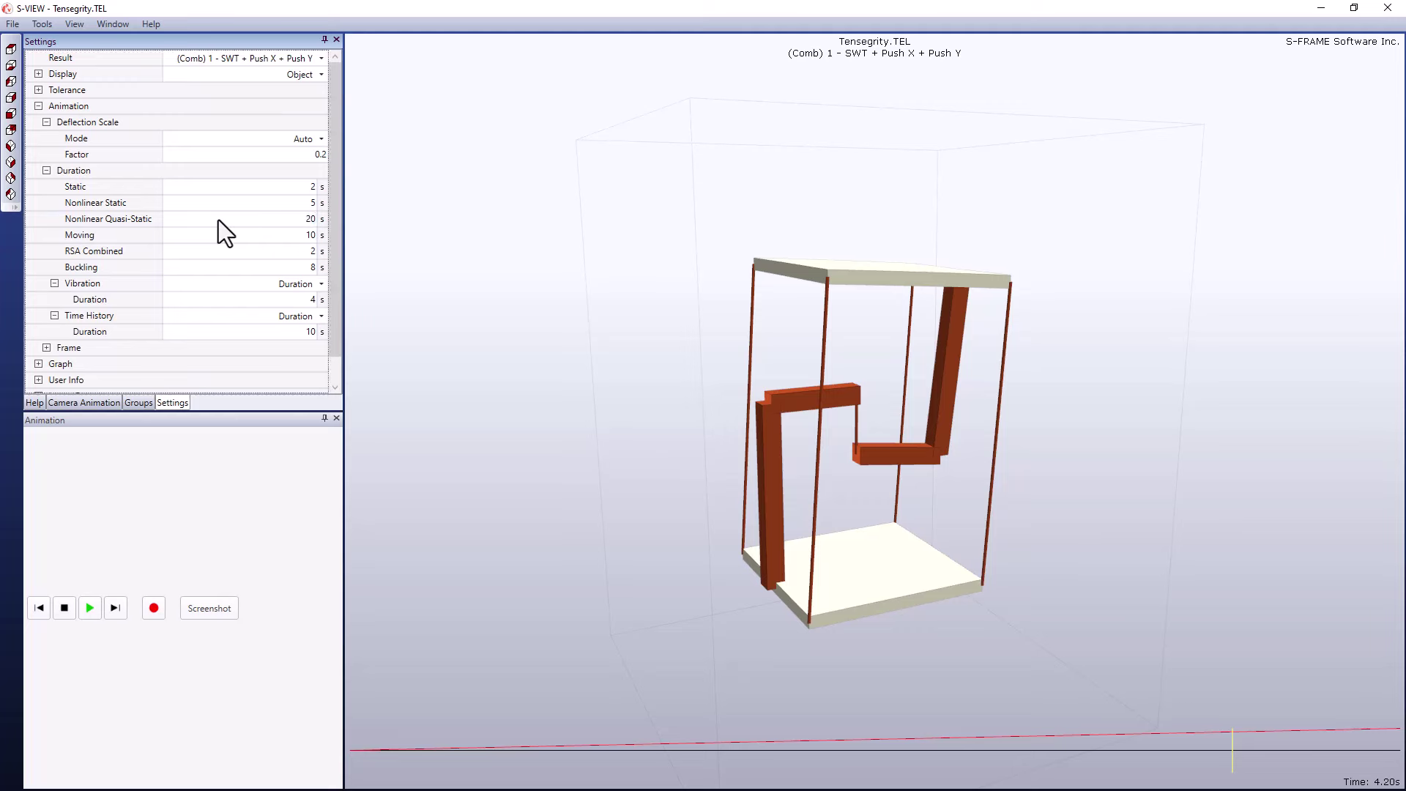
Step: Replay the slowed combination animation to examine how the structure moves through the load sequence, and stop it near the end
click(90, 608)
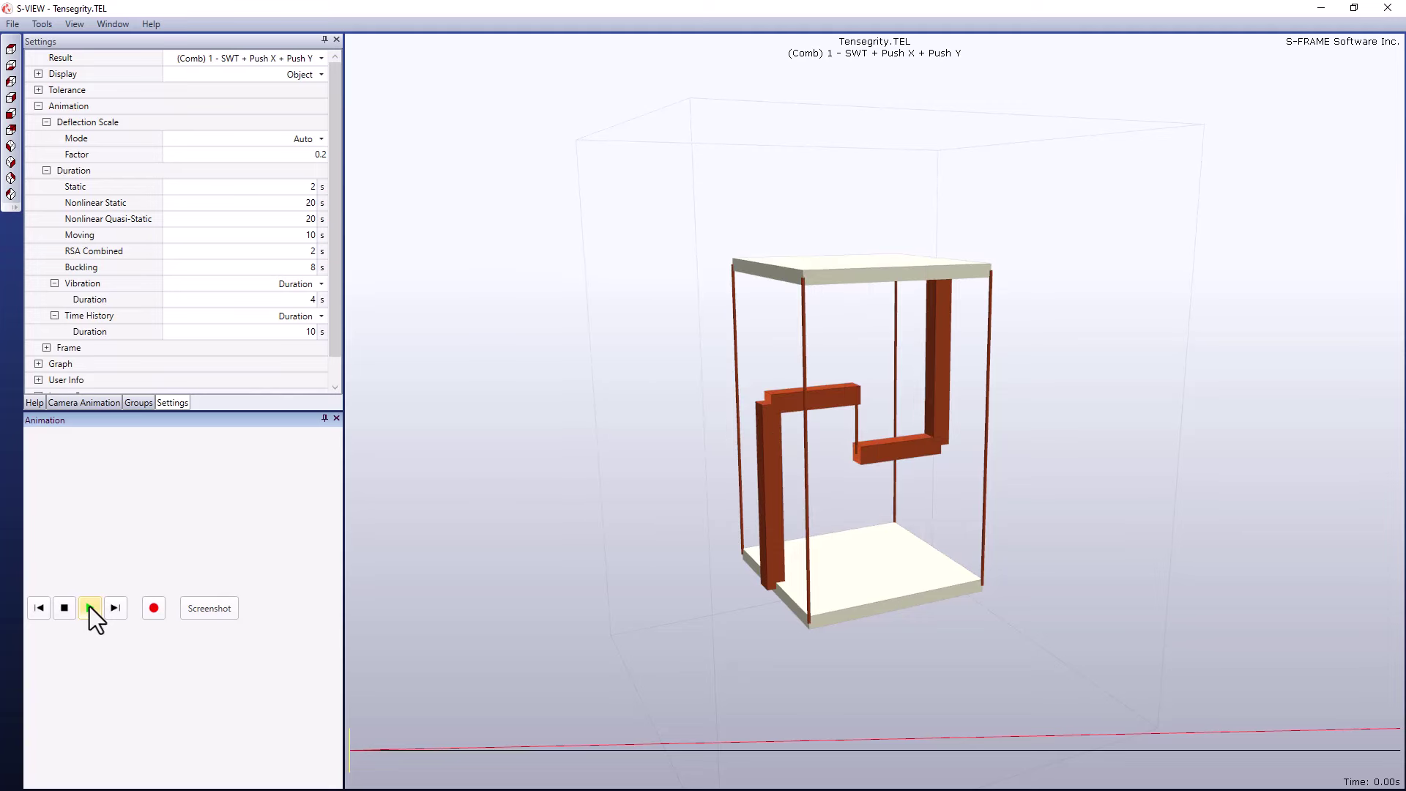
click(88, 607)
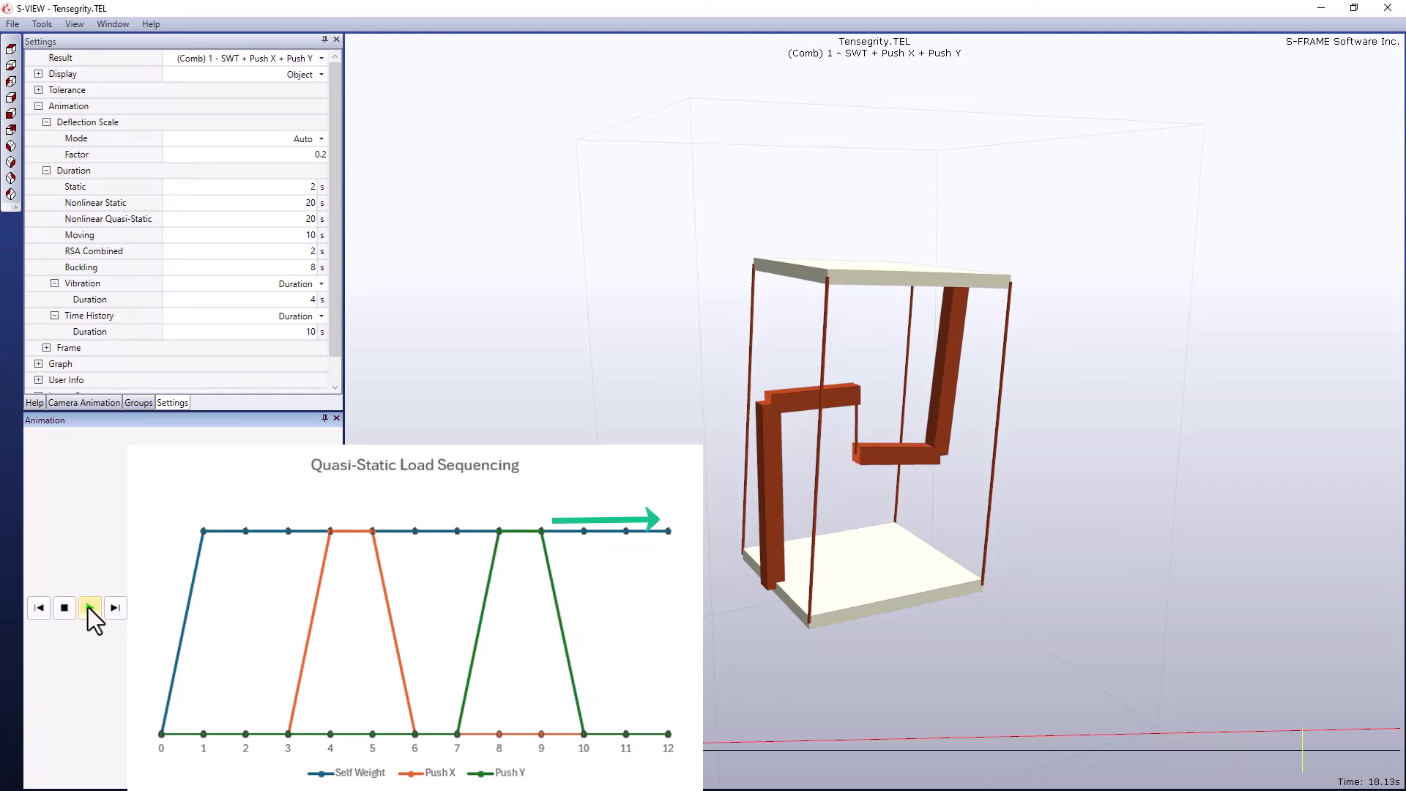
click(67, 609)
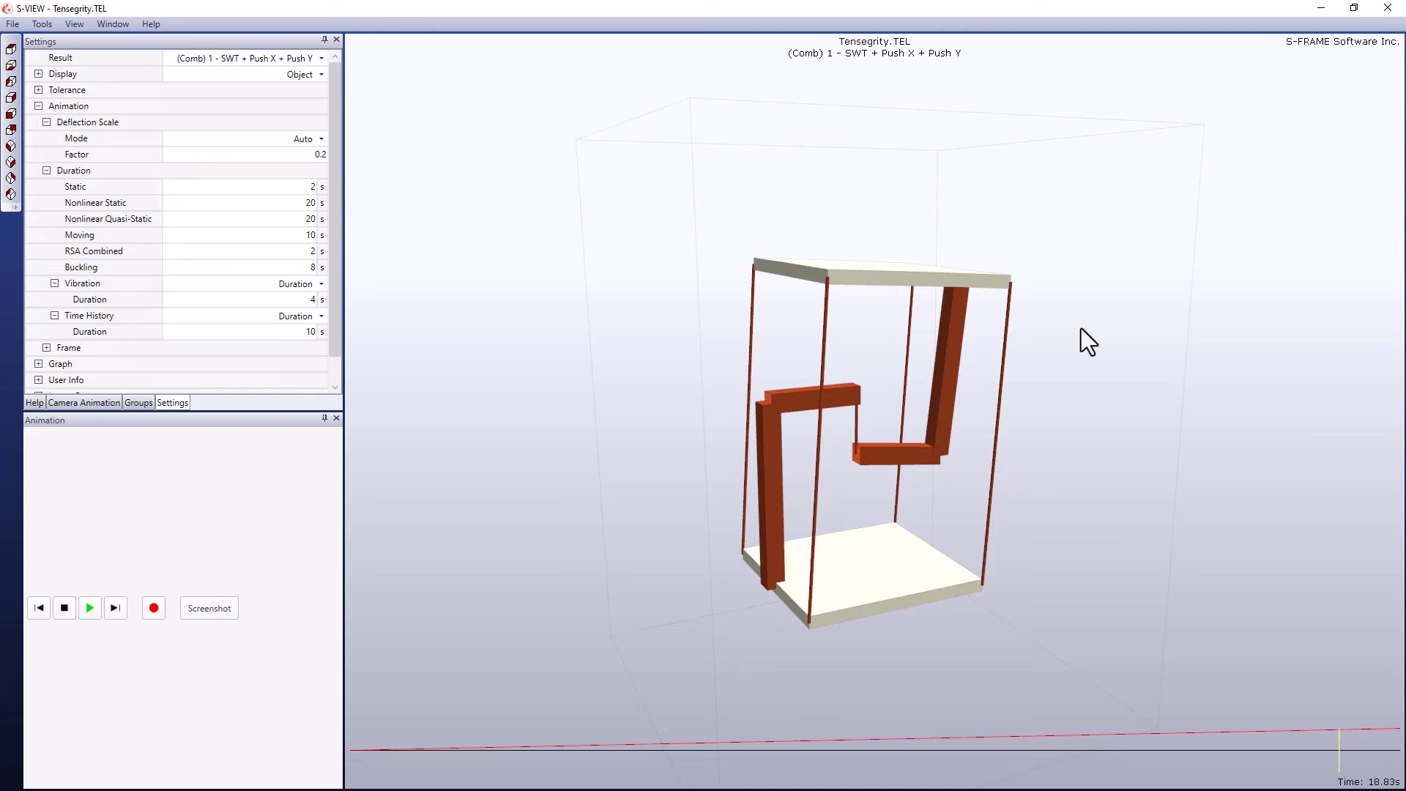
Step: Return to the S-FRAME graphical results and examine the response time history of the short central cable, closing the plot when done
click(1325, 7)
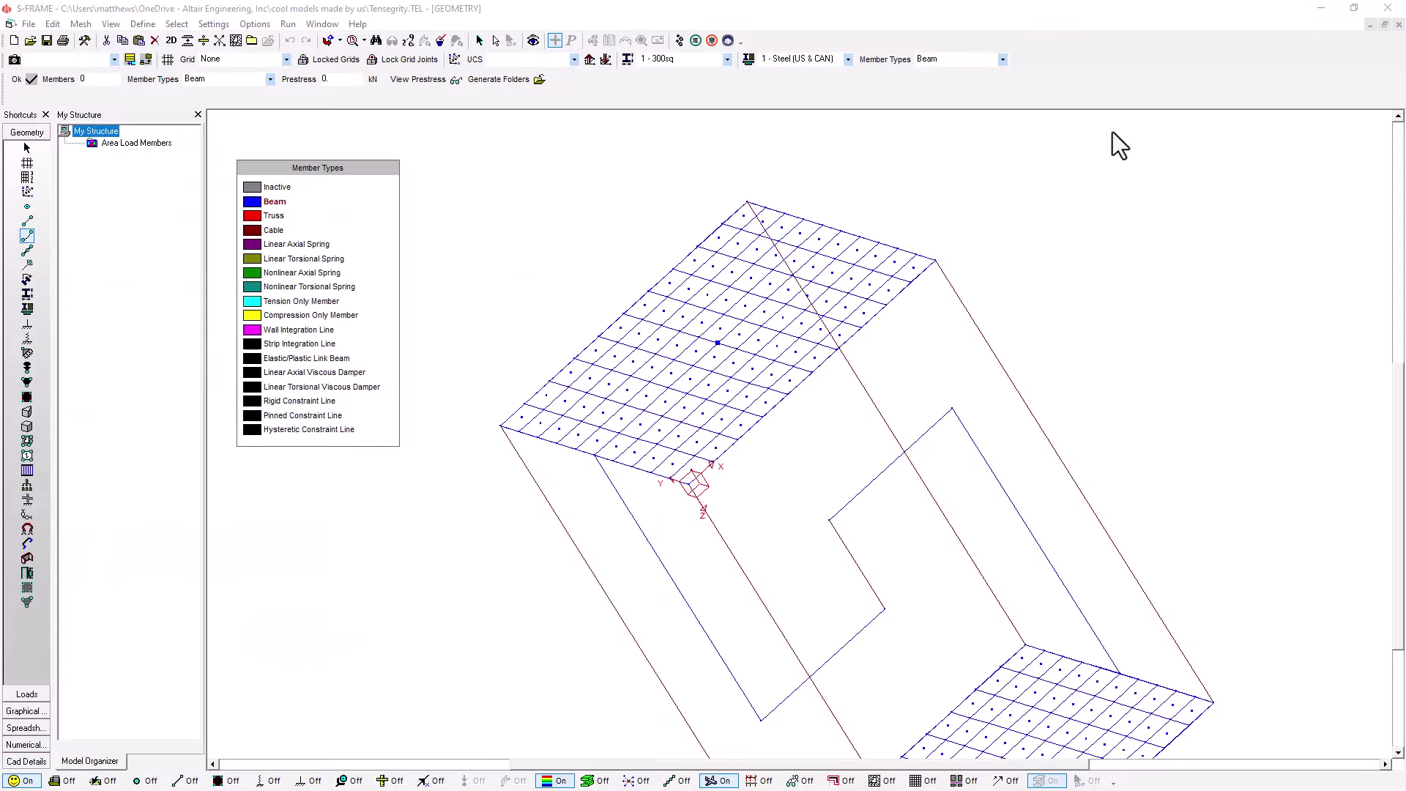
click(27, 710)
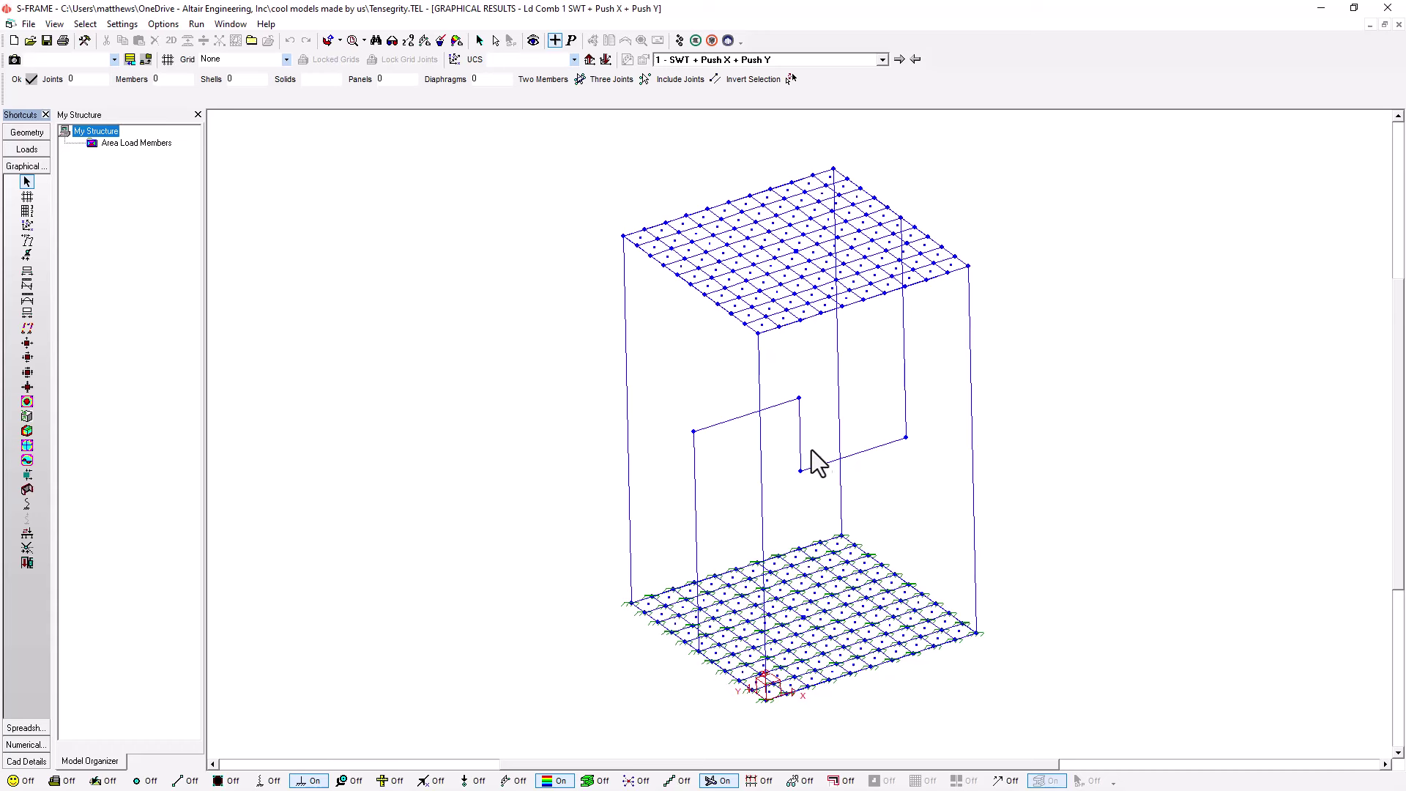
right_click(799, 427)
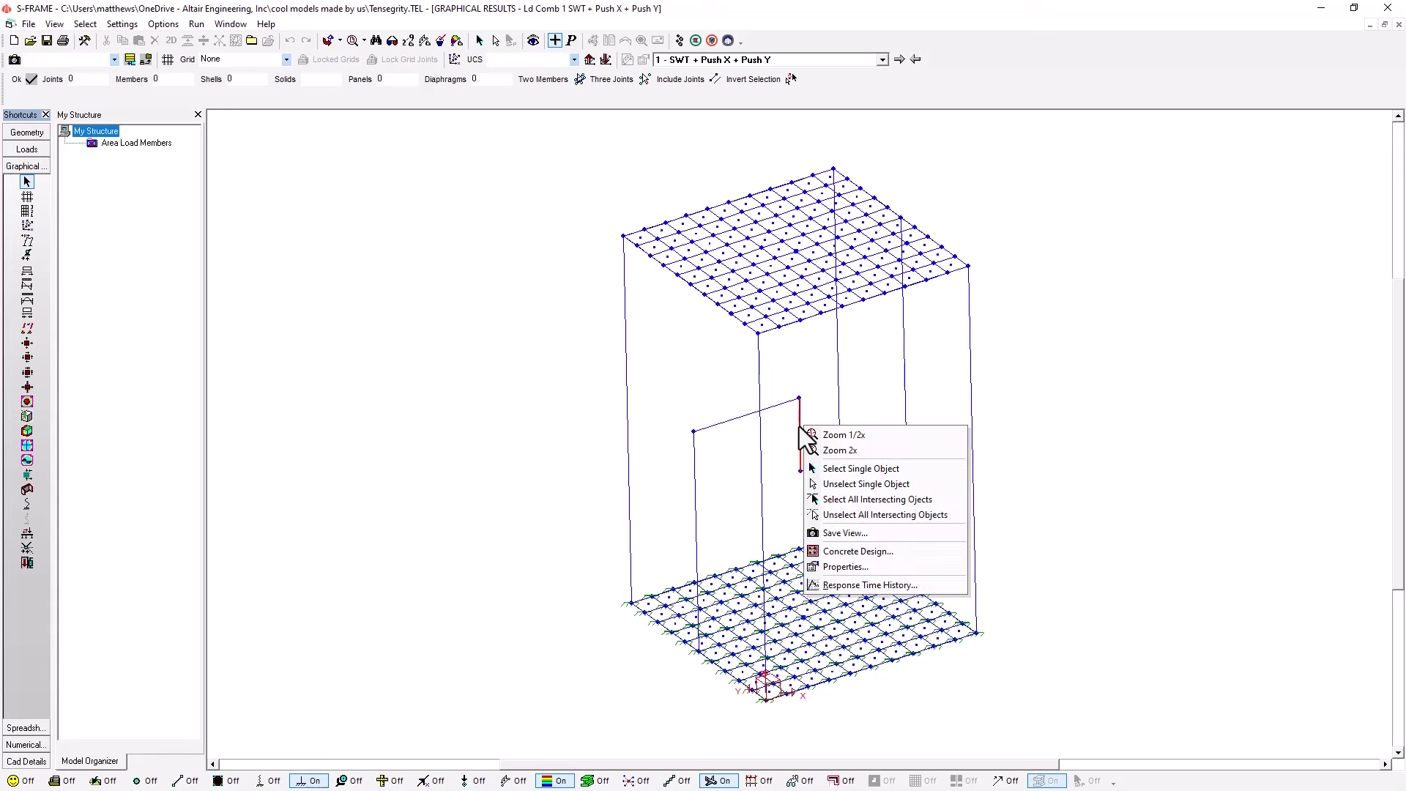
click(878, 585)
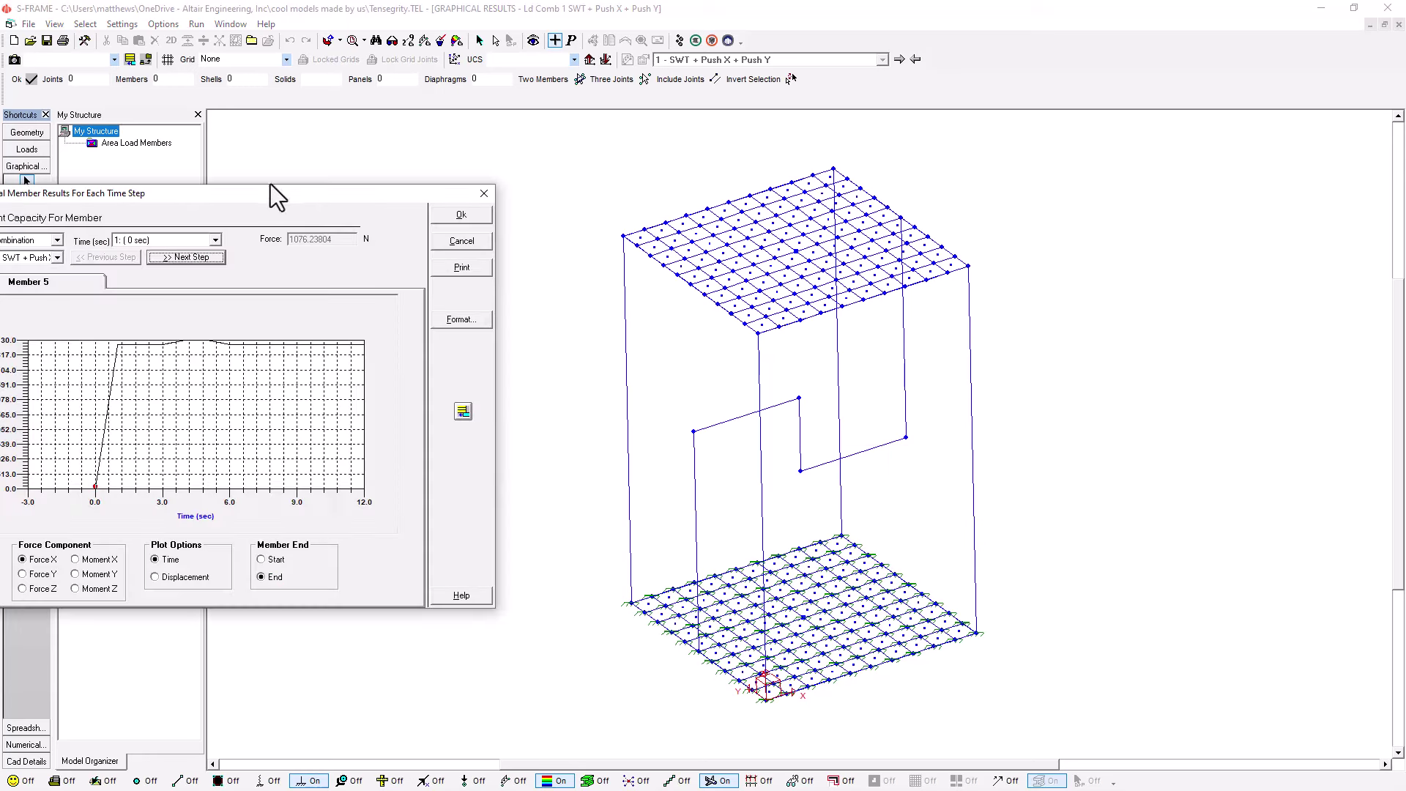
drag(268, 197, 510, 173)
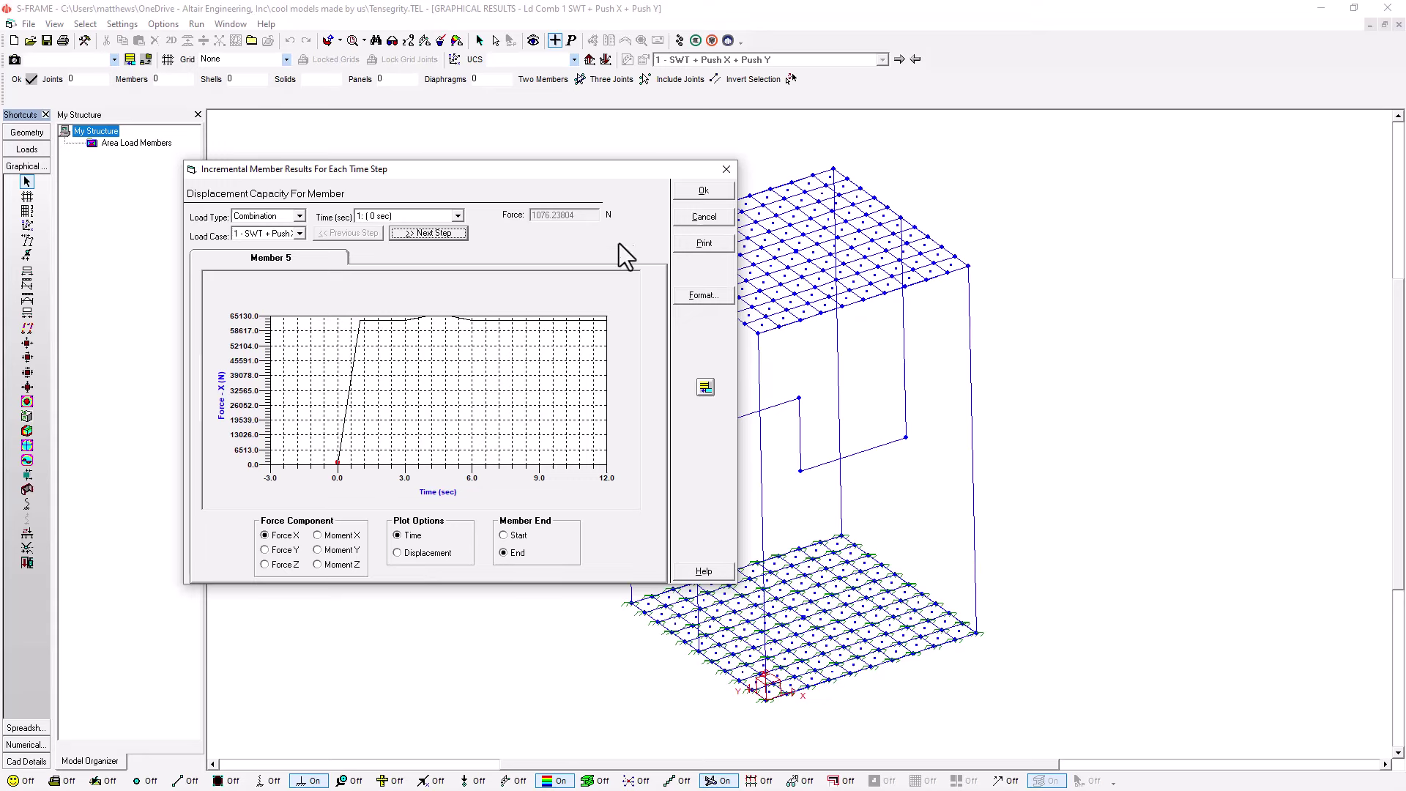
click(726, 170)
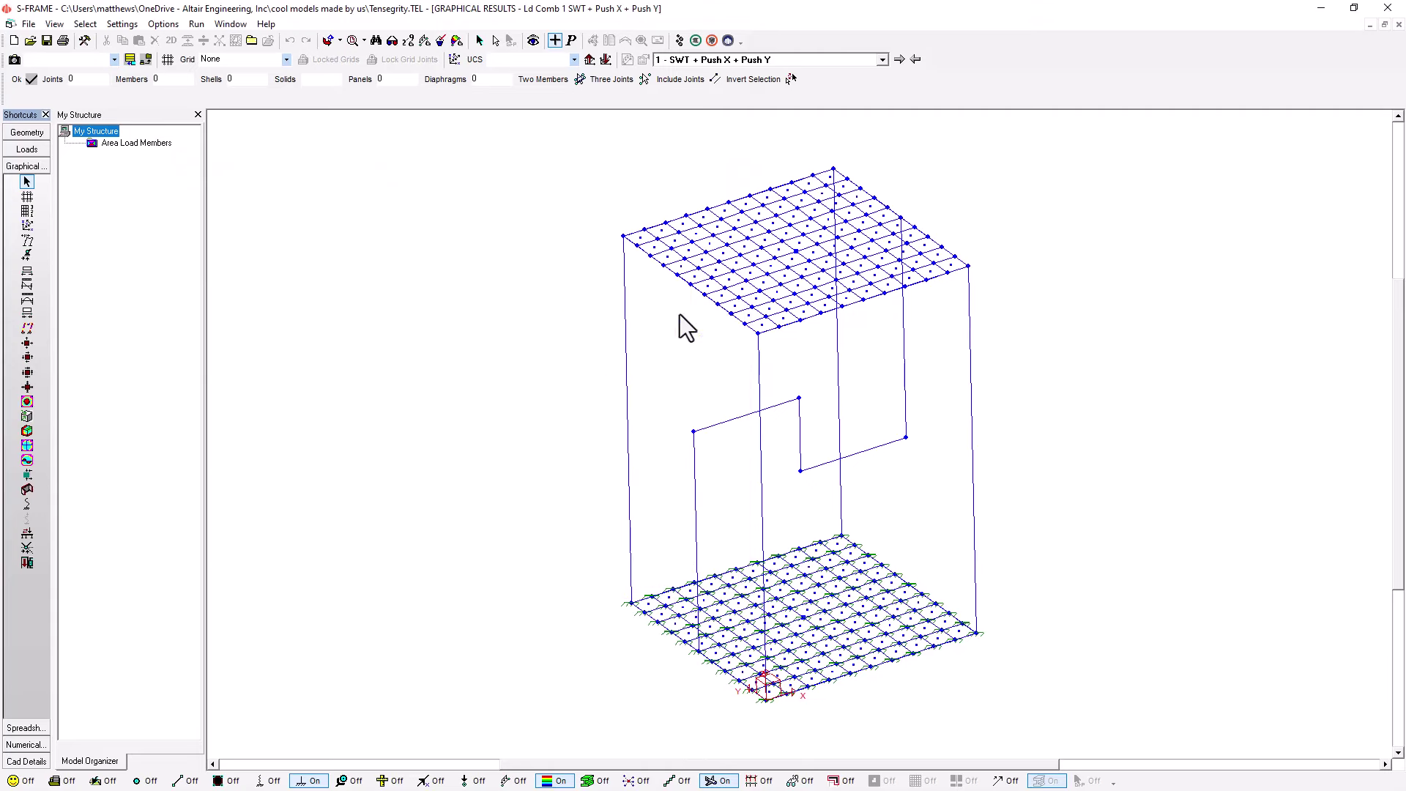
Step: Plot the response time history of the leftmost corner cable to examine its axial force over the load sequence
right_click(627, 406)
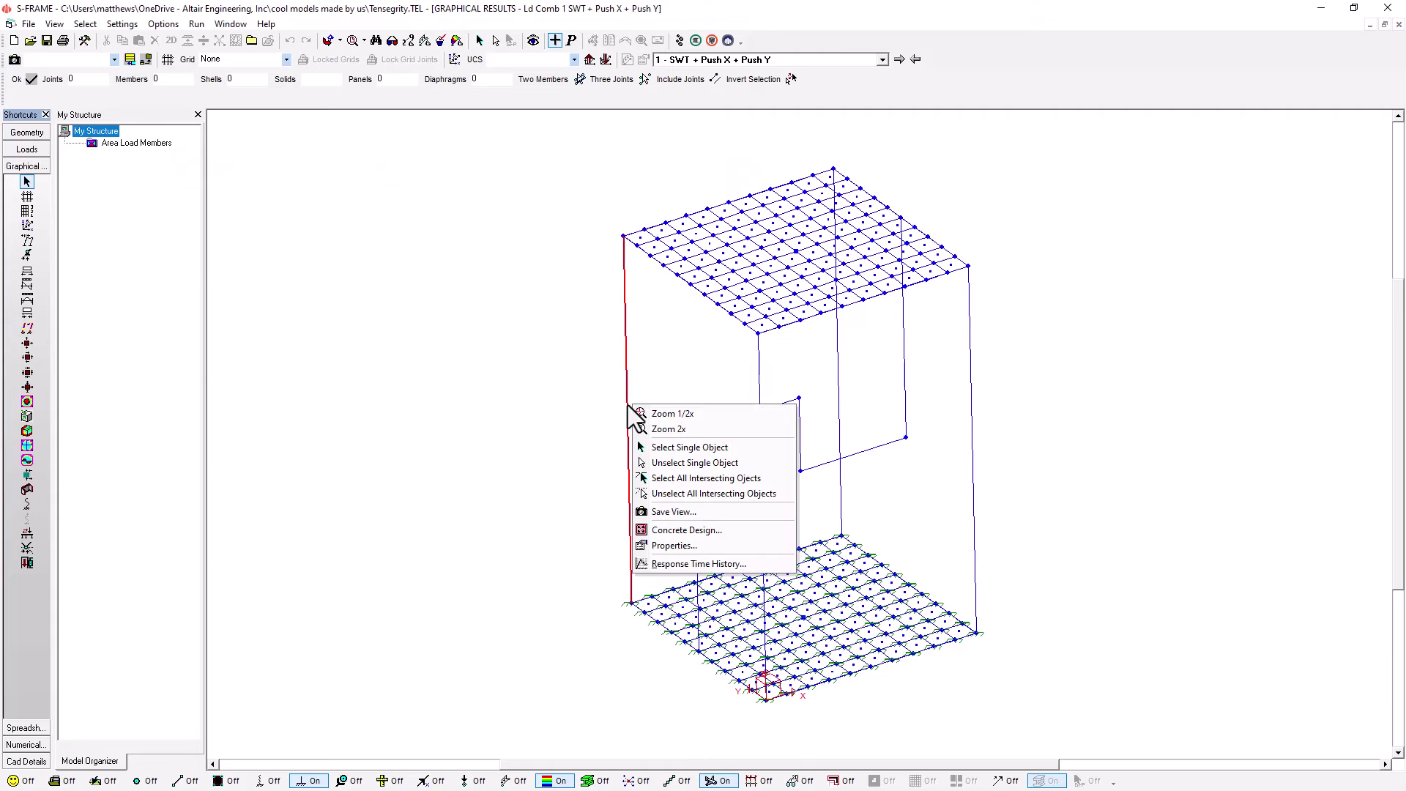
click(717, 568)
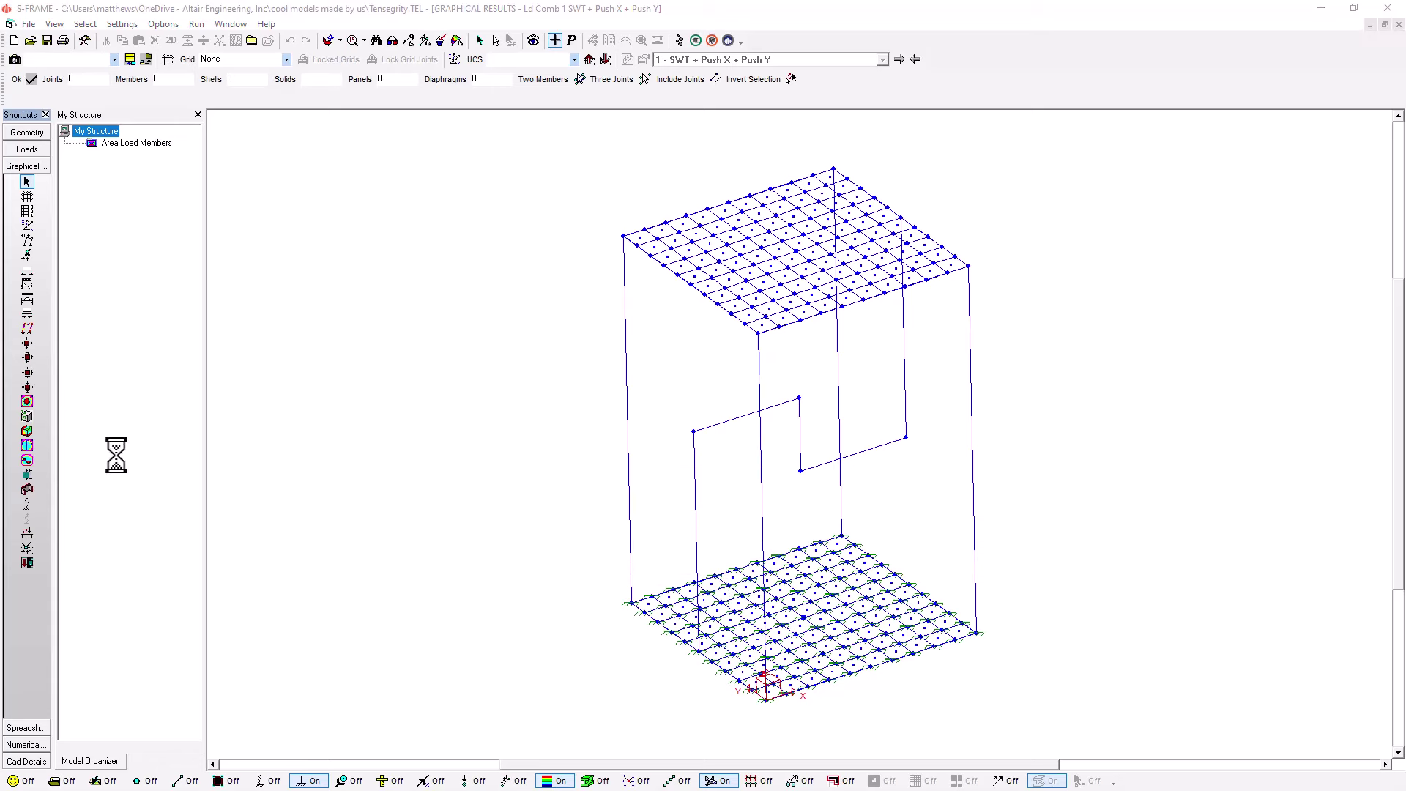
drag(431, 169, 476, 208)
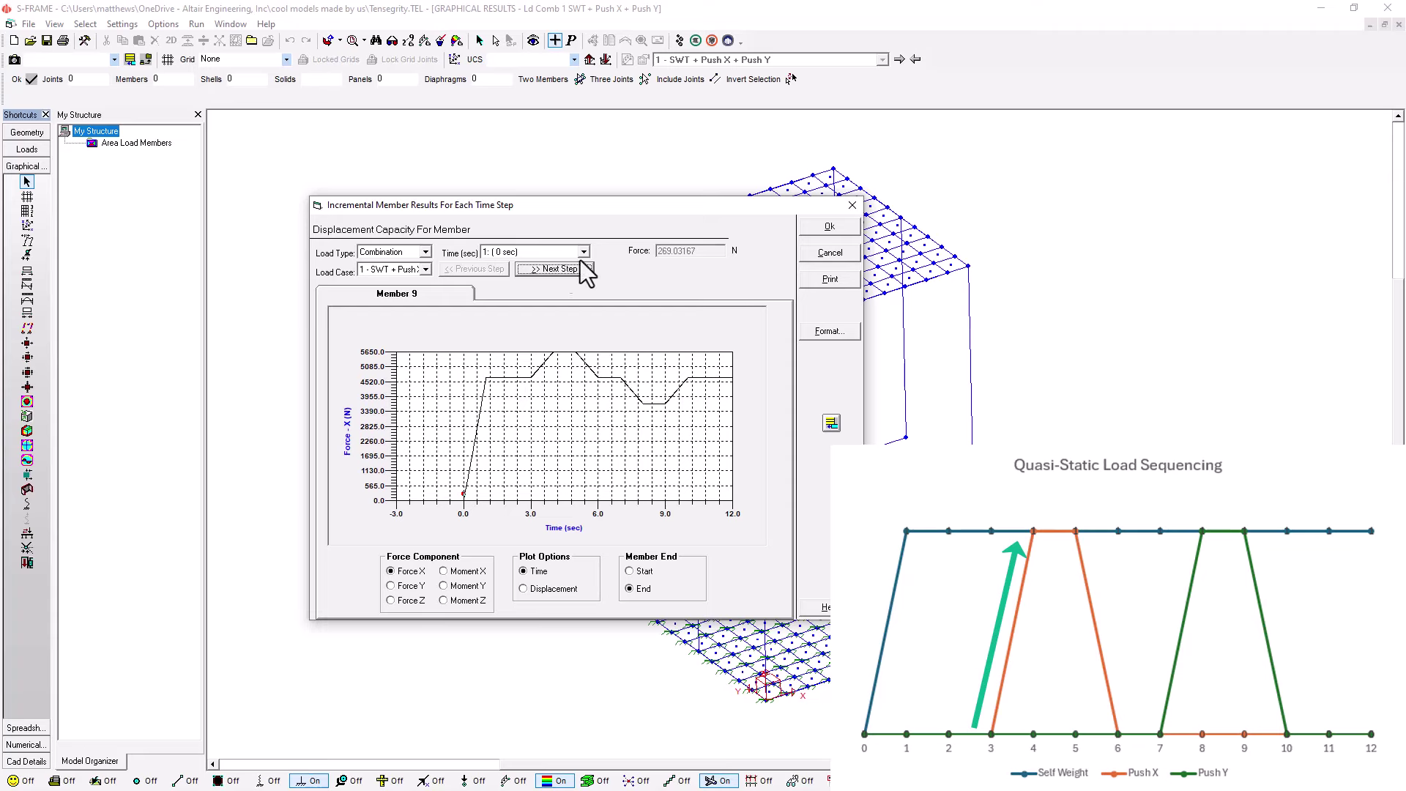
drag(607, 204, 317, 144)
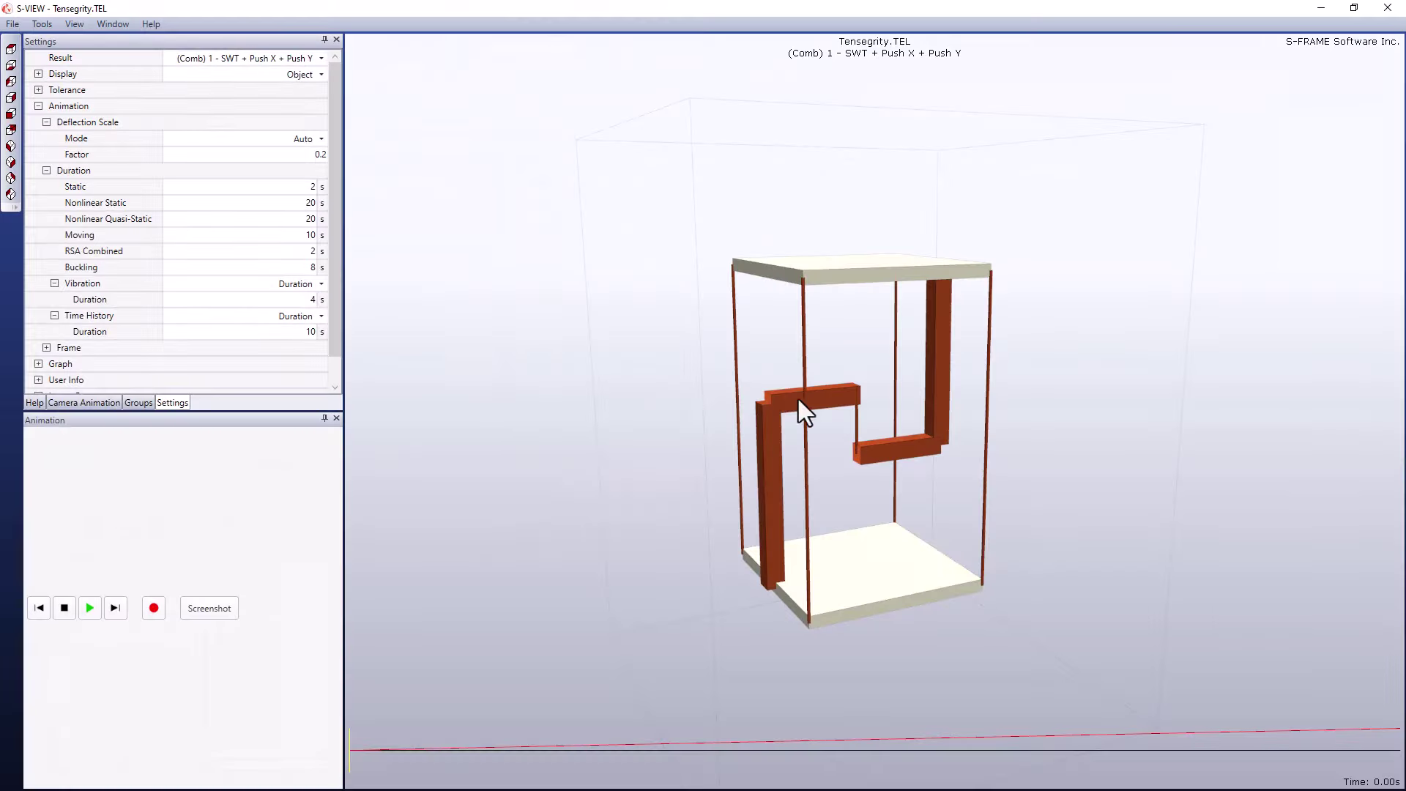
Step: Replay the combination animation in S-VIEW to compare it with the cable force plot, and close both S-VIEW and the plot
click(89, 608)
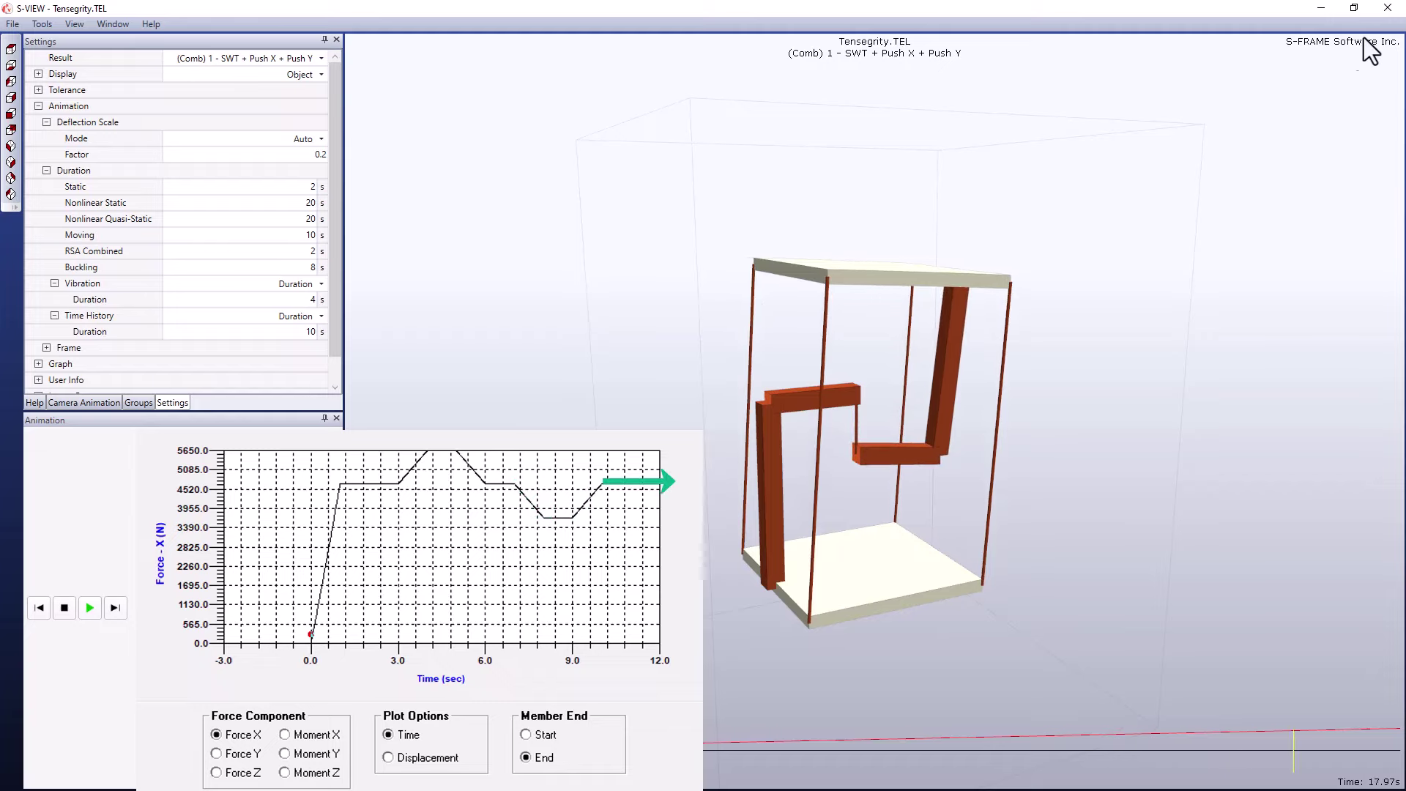
click(1388, 7)
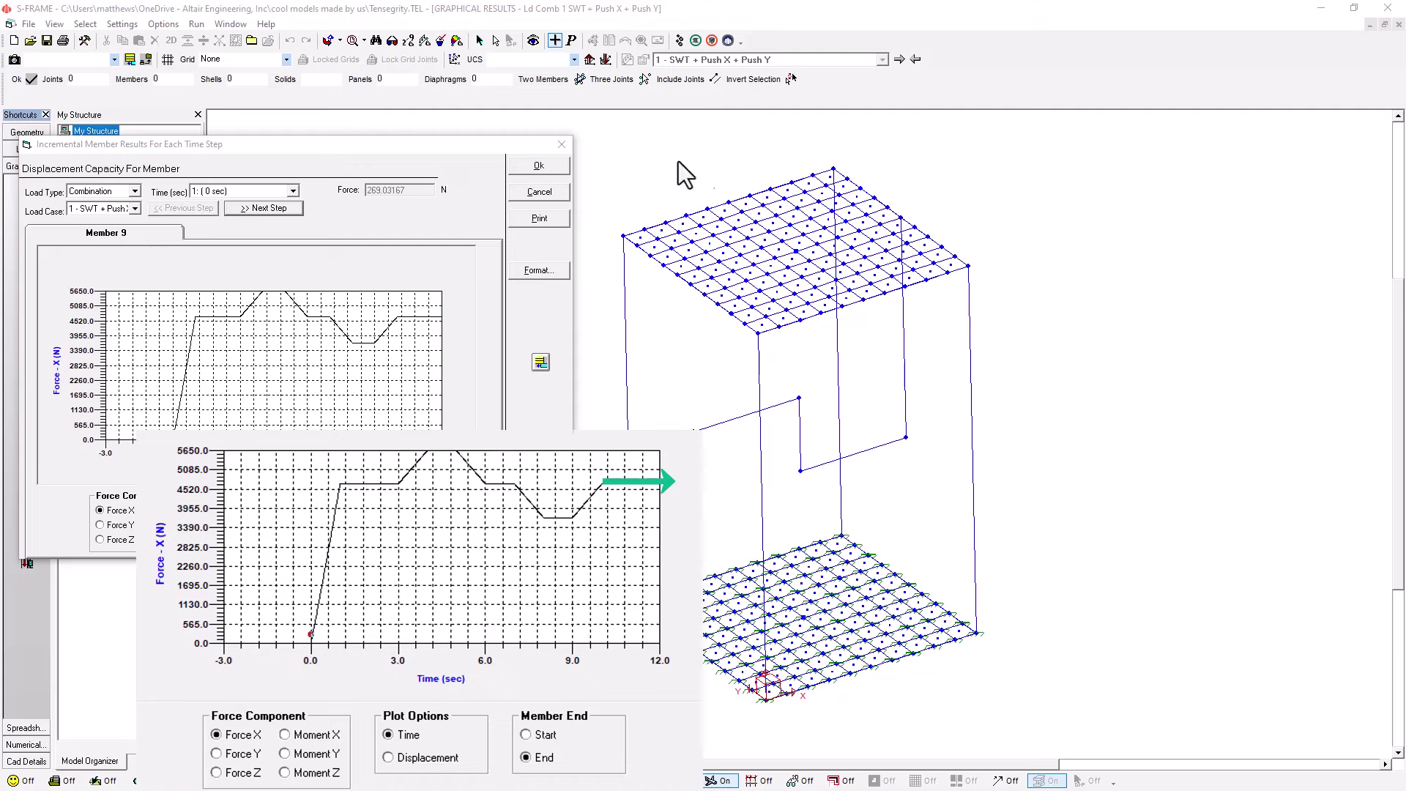
click(562, 145)
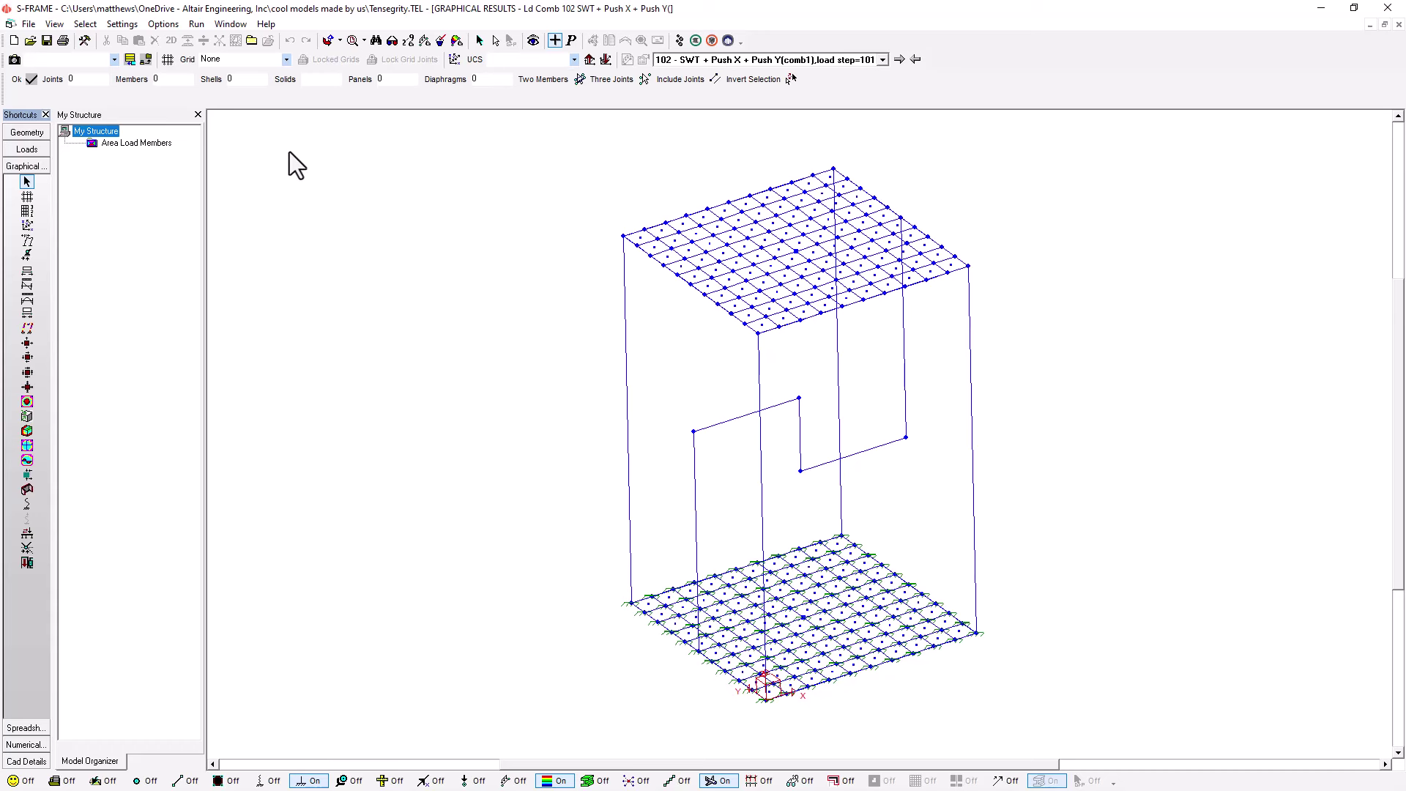
Step: Clear the current selection and select only the Cable type members with the Selection Tool
click(27, 181)
drag(735, 205, 781, 214)
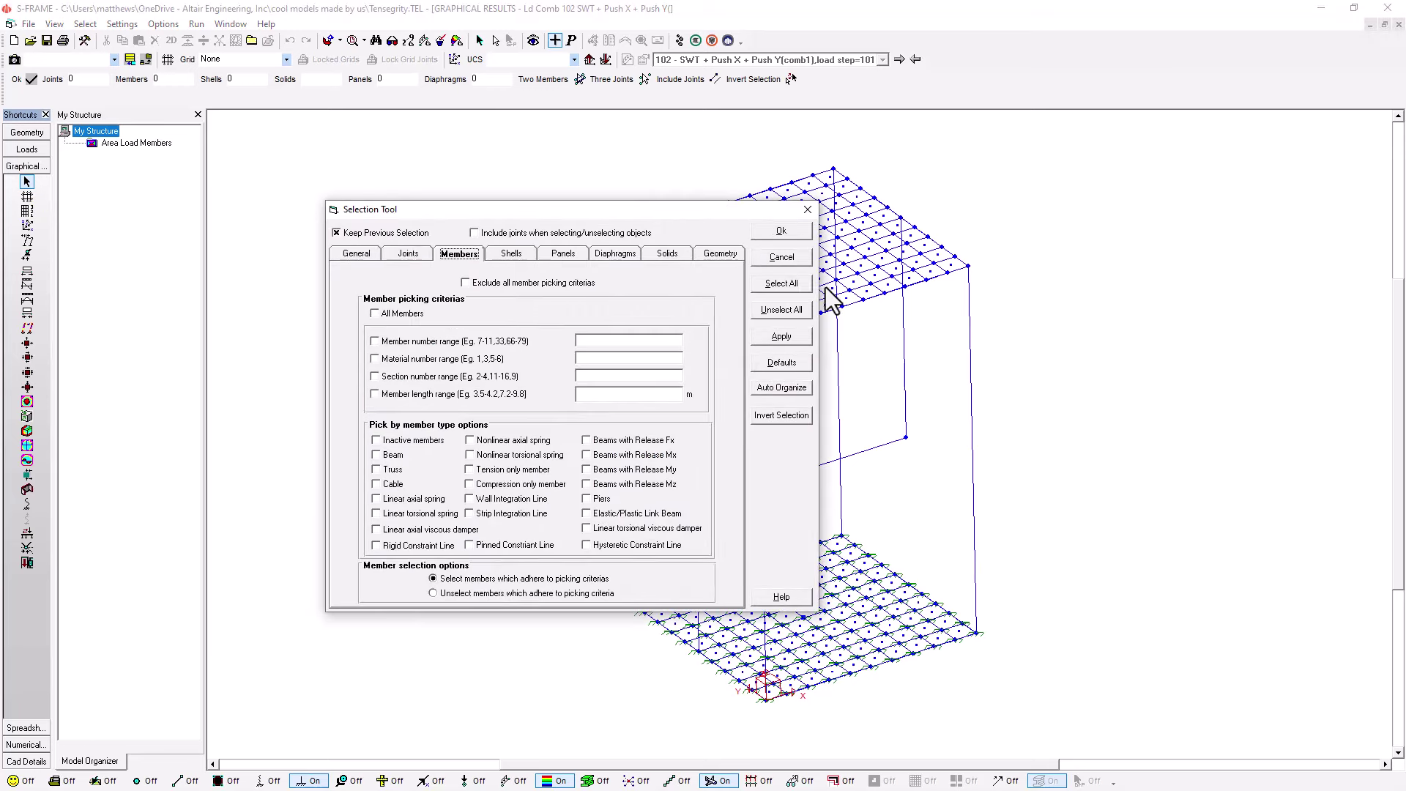
click(803, 309)
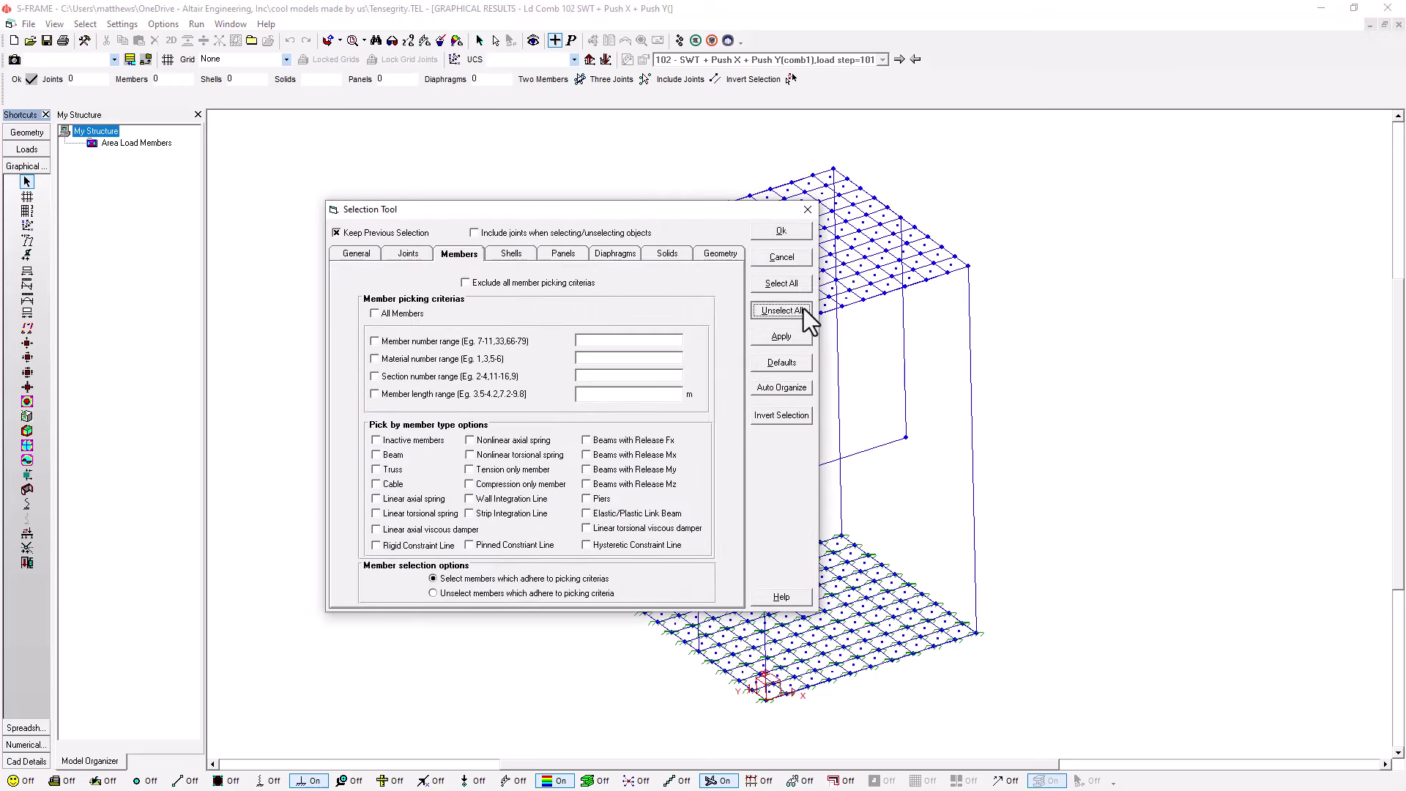
click(396, 484)
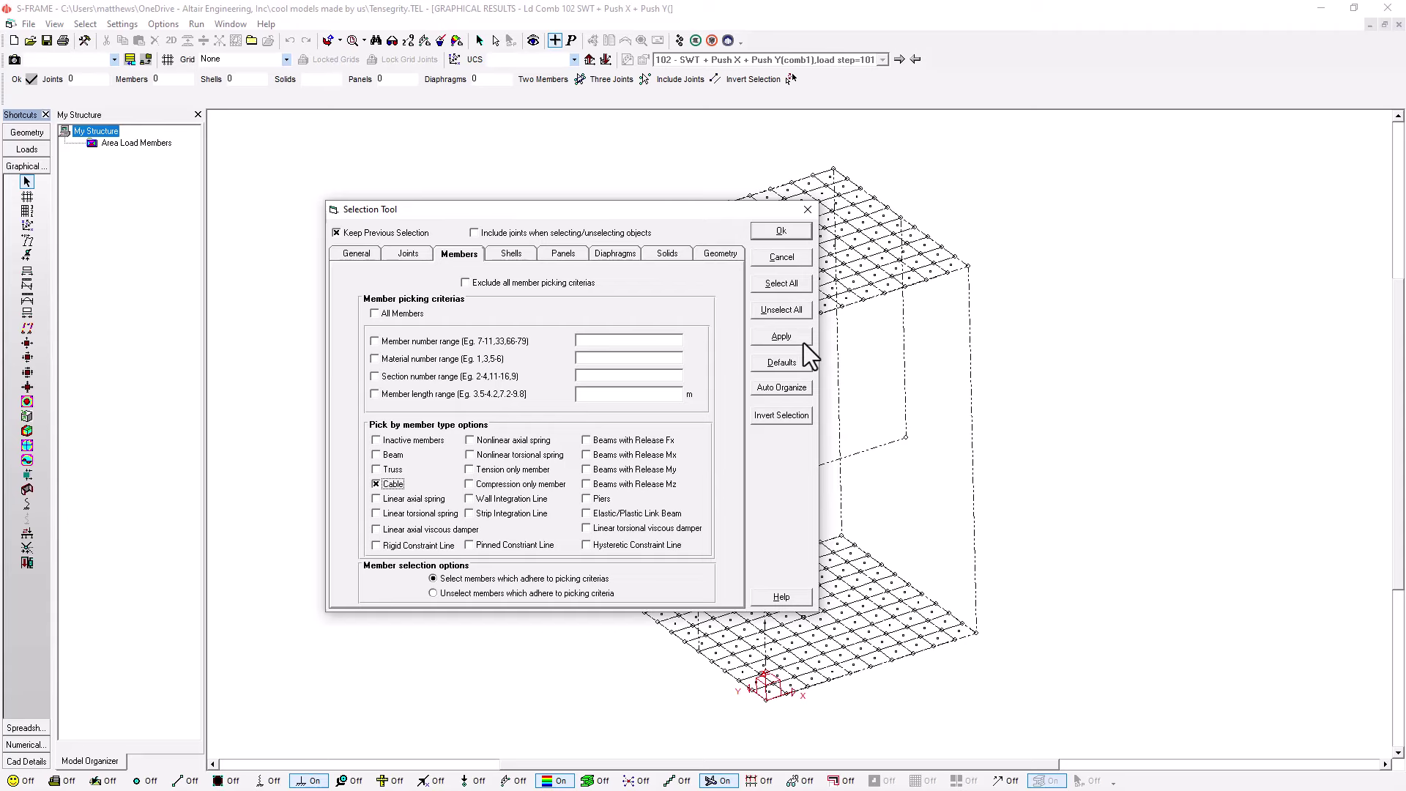
click(802, 338)
click(772, 232)
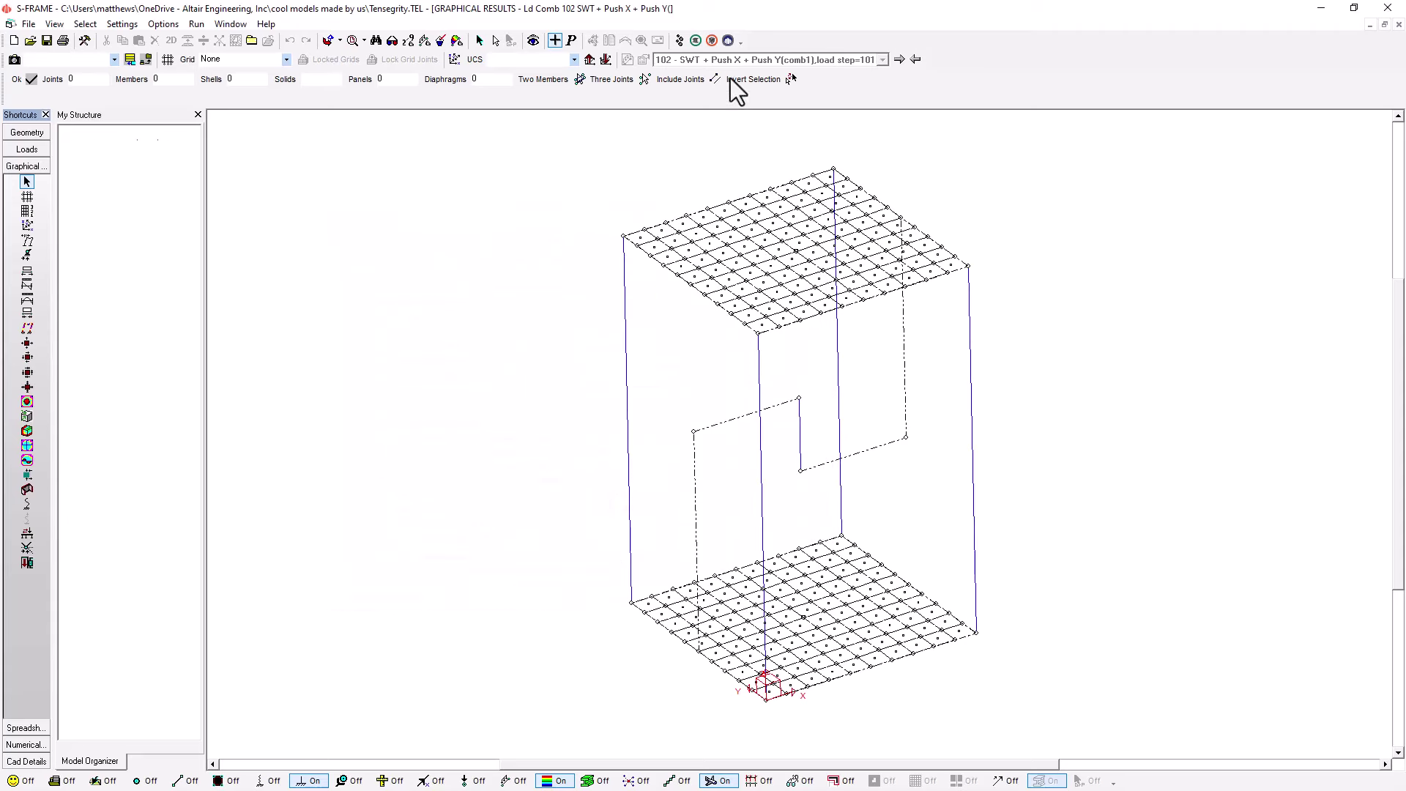
Step: Display the axial force diagram on the selected cables for combination result 102, load step 101
click(726, 61)
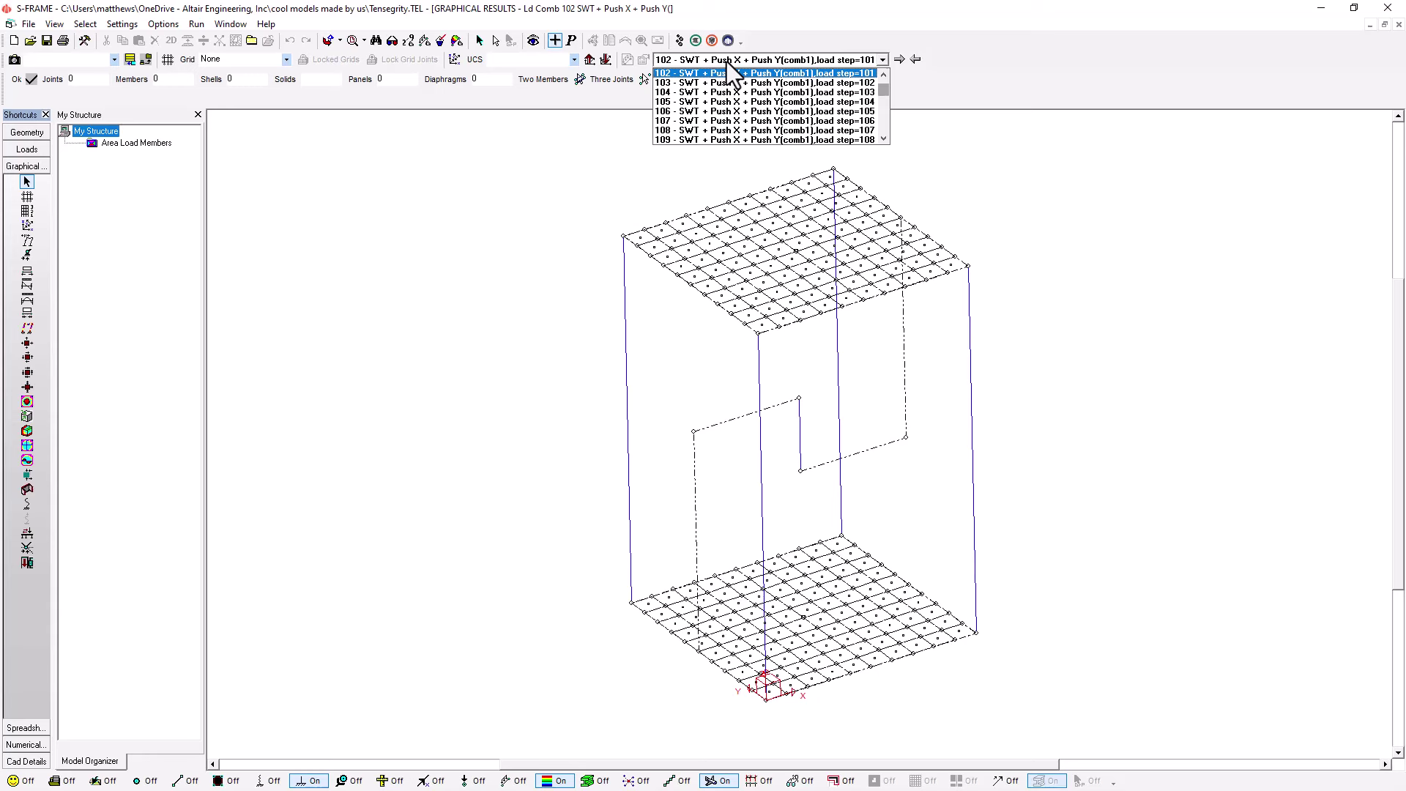
click(845, 76)
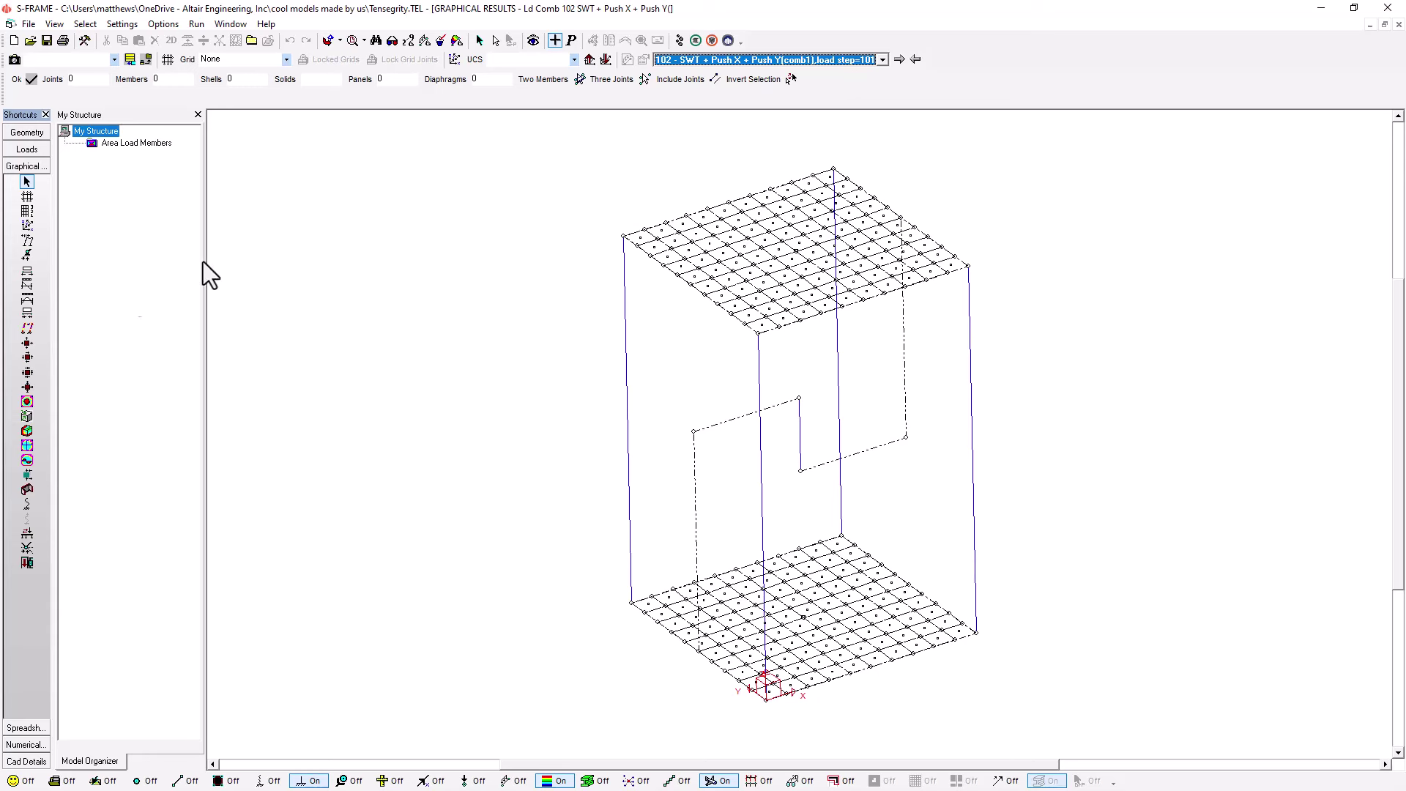
click(28, 271)
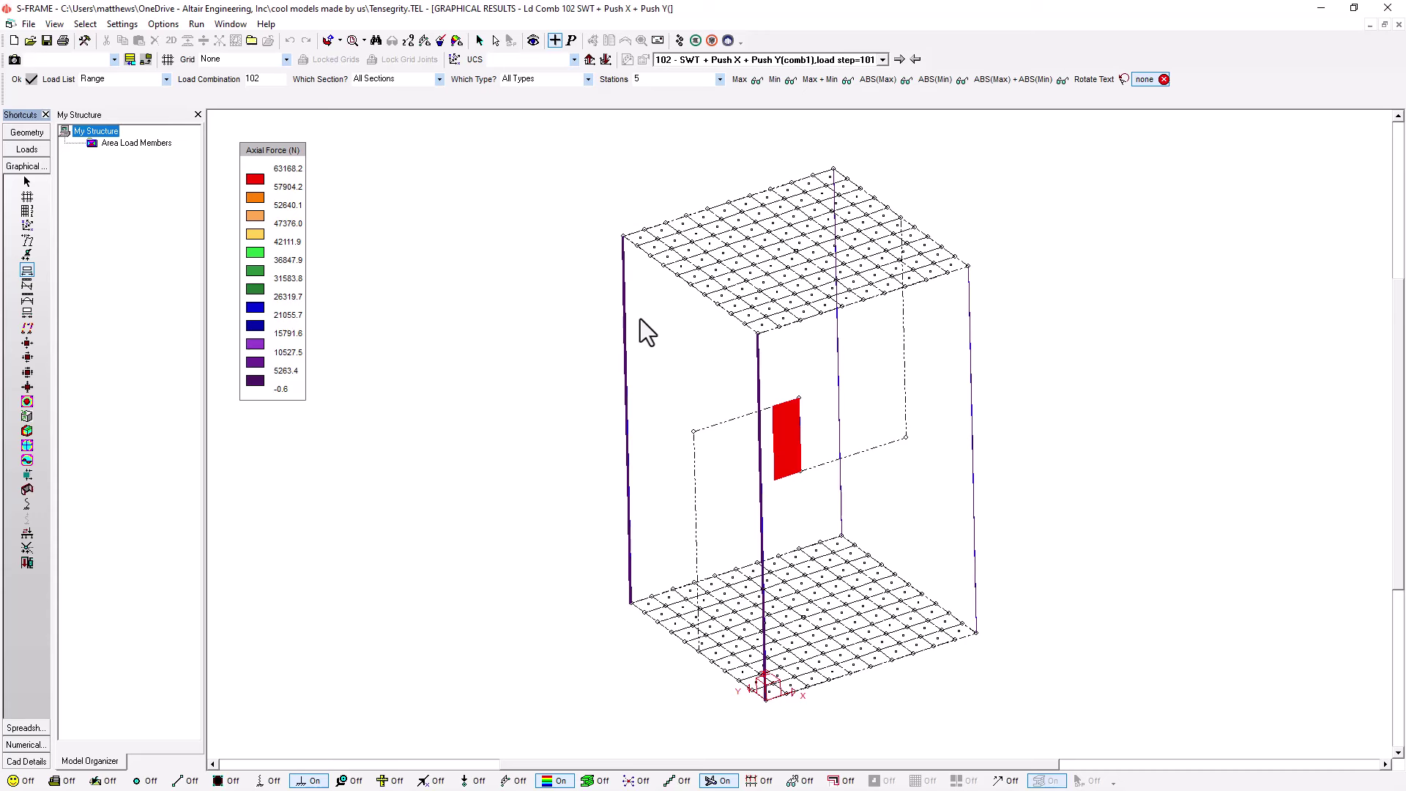
Step: Examine the axial force diagram and station values of the rightmost corner cable along its length, and close the diagram
right_click(973, 410)
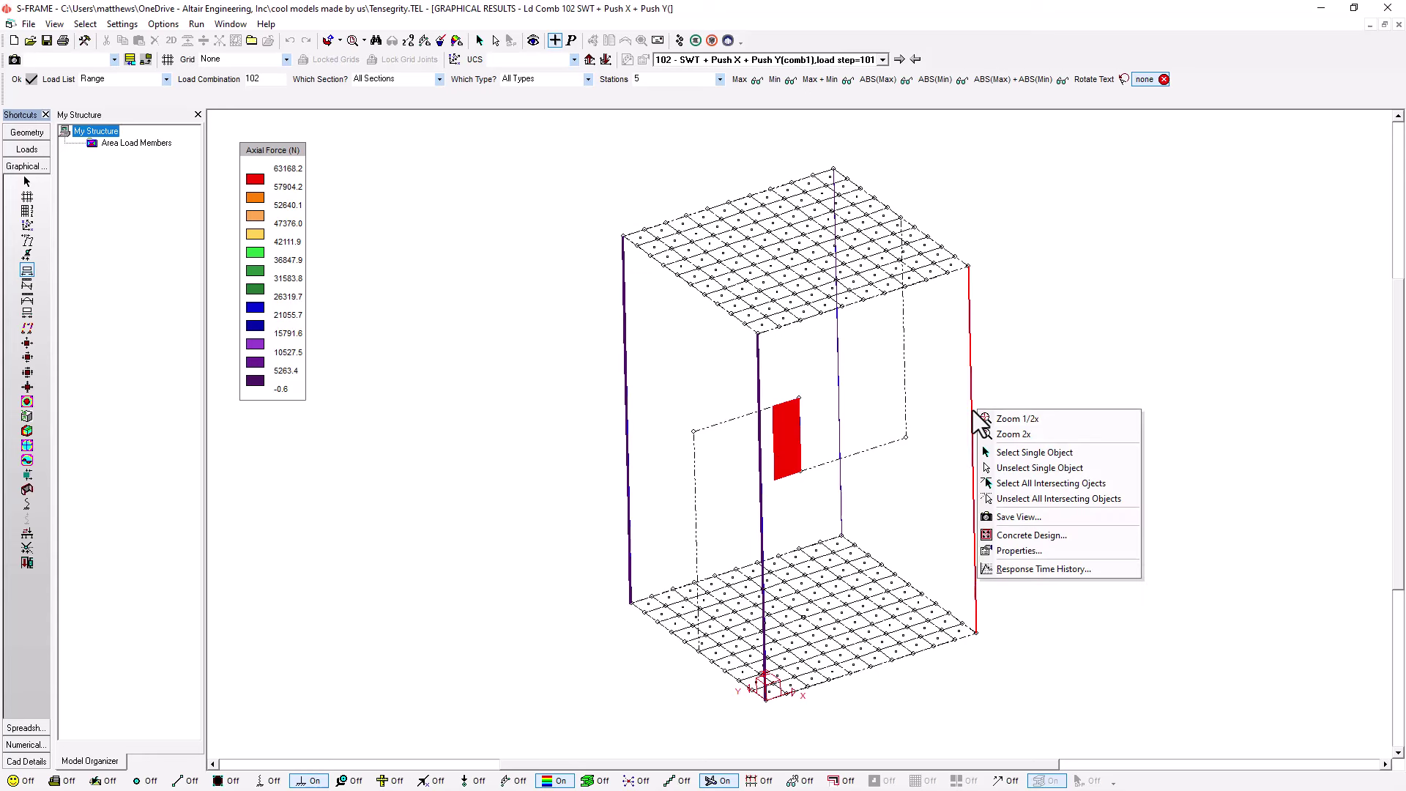
click(1034, 550)
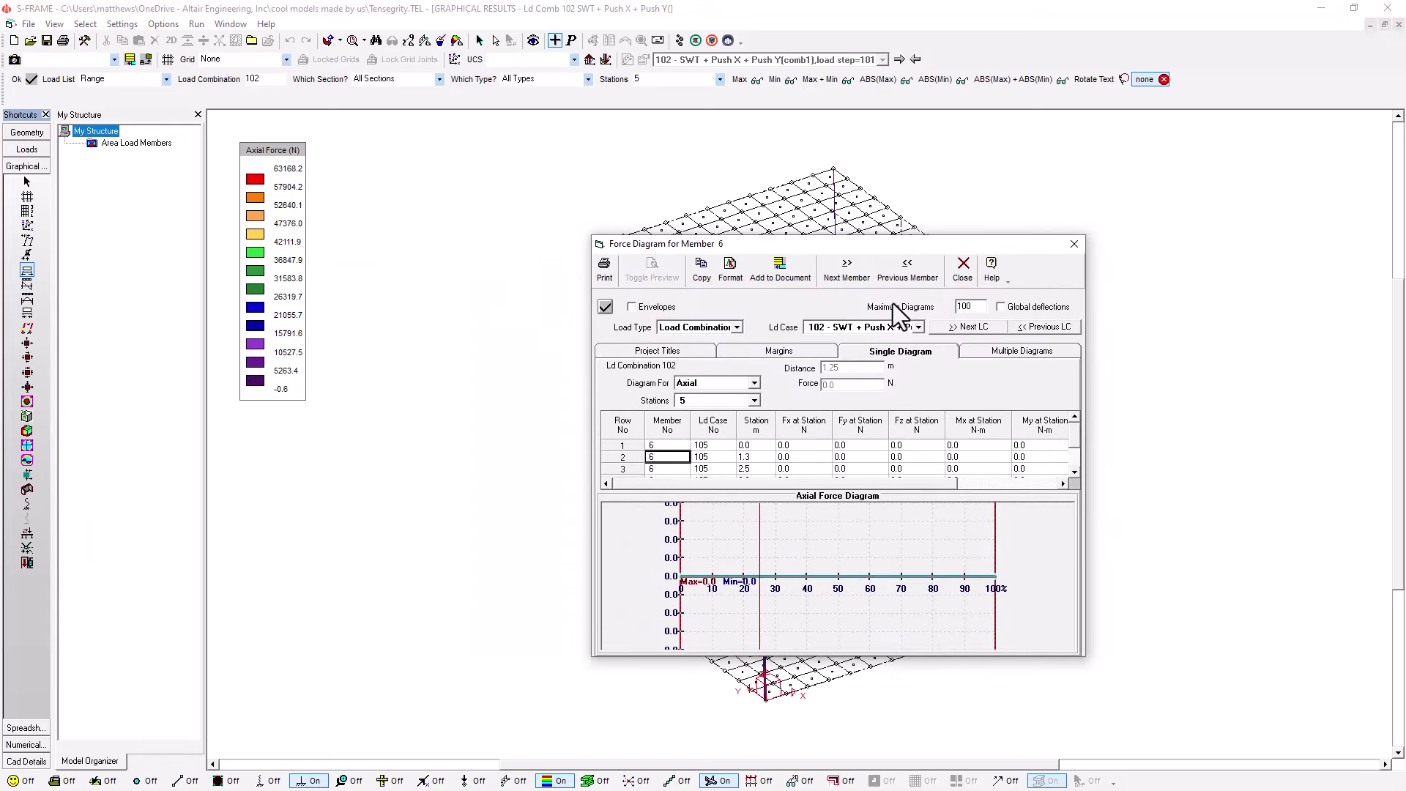
key(Down)
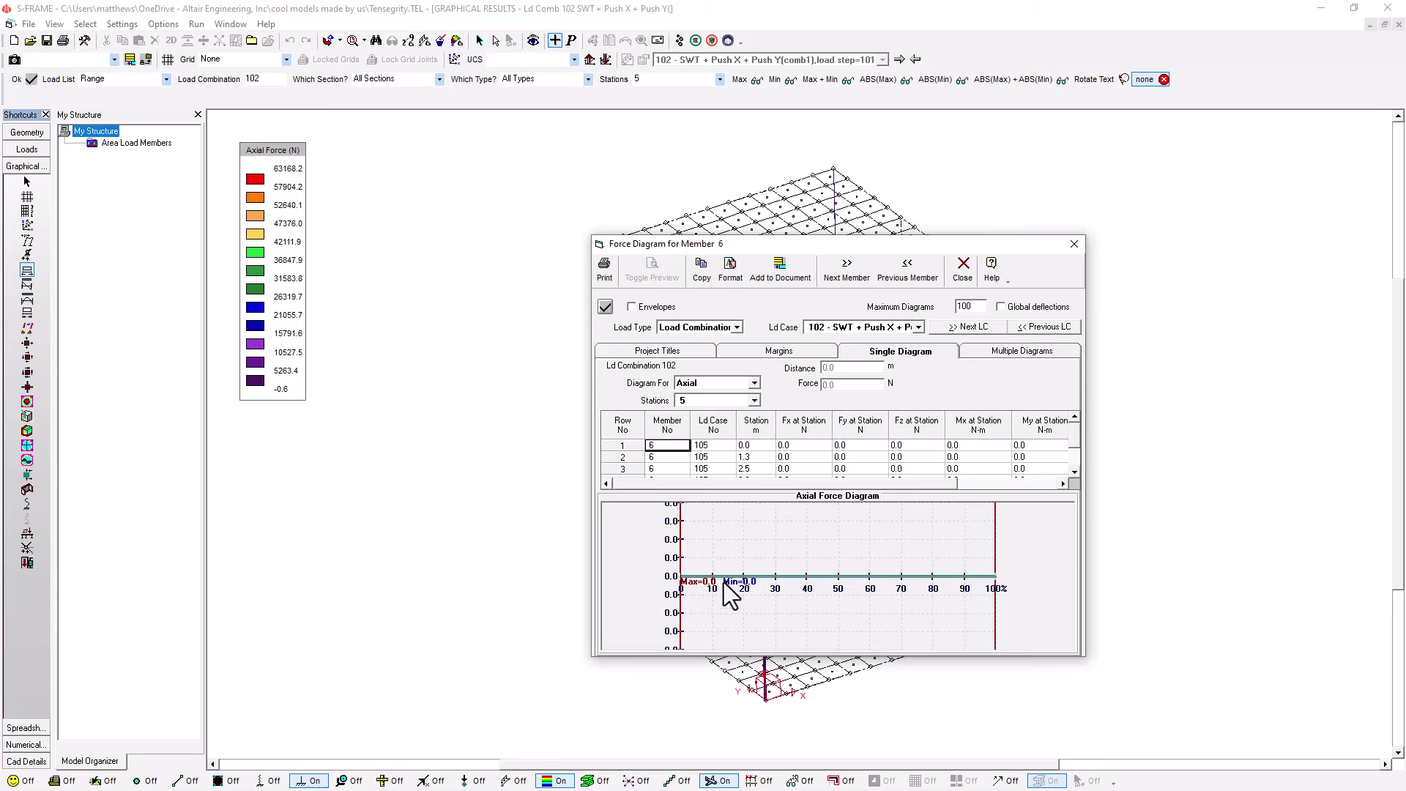
key(Down)
key(Down)
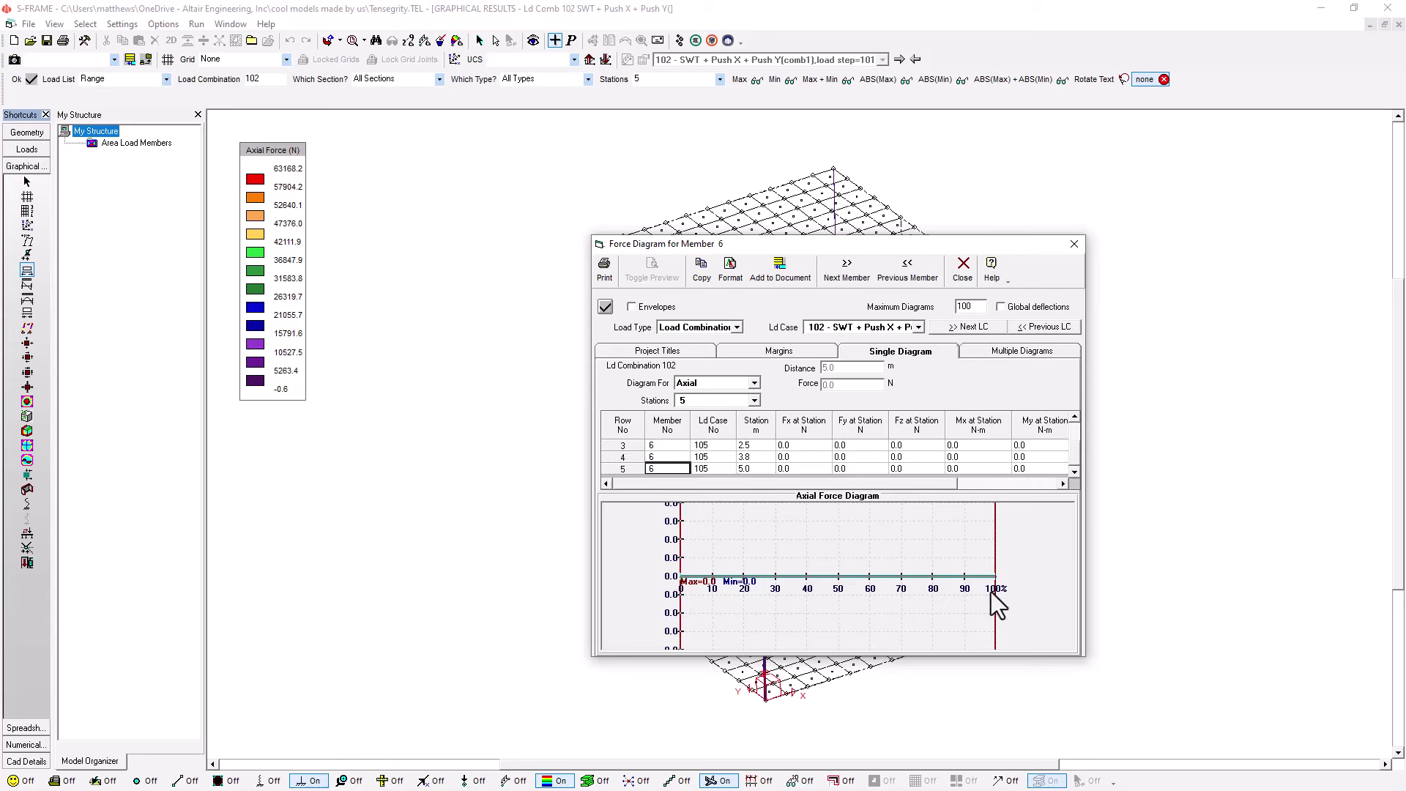
click(1073, 247)
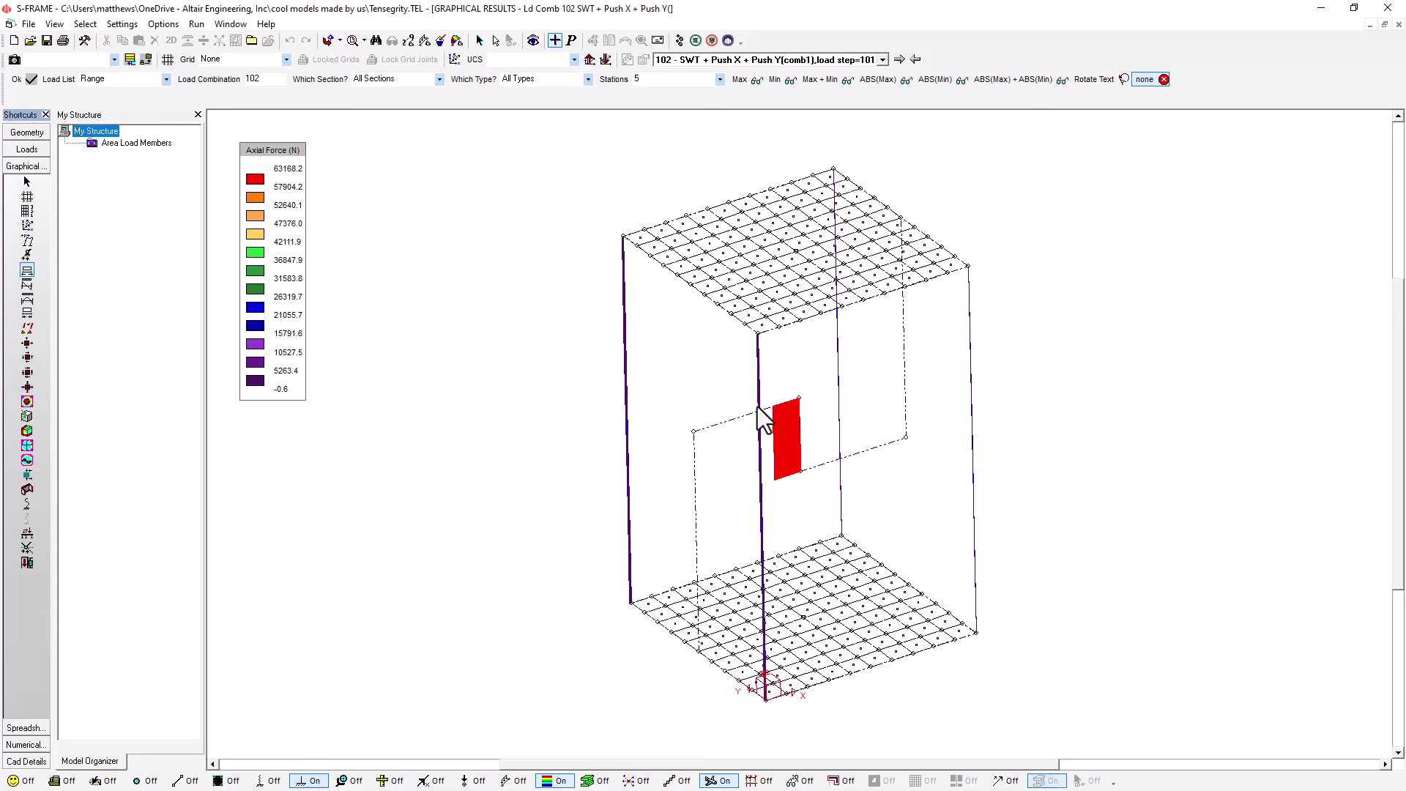
Step: Examine the axial force diagram of the leftmost corner cable along its length, and close the diagram
right_click(626, 332)
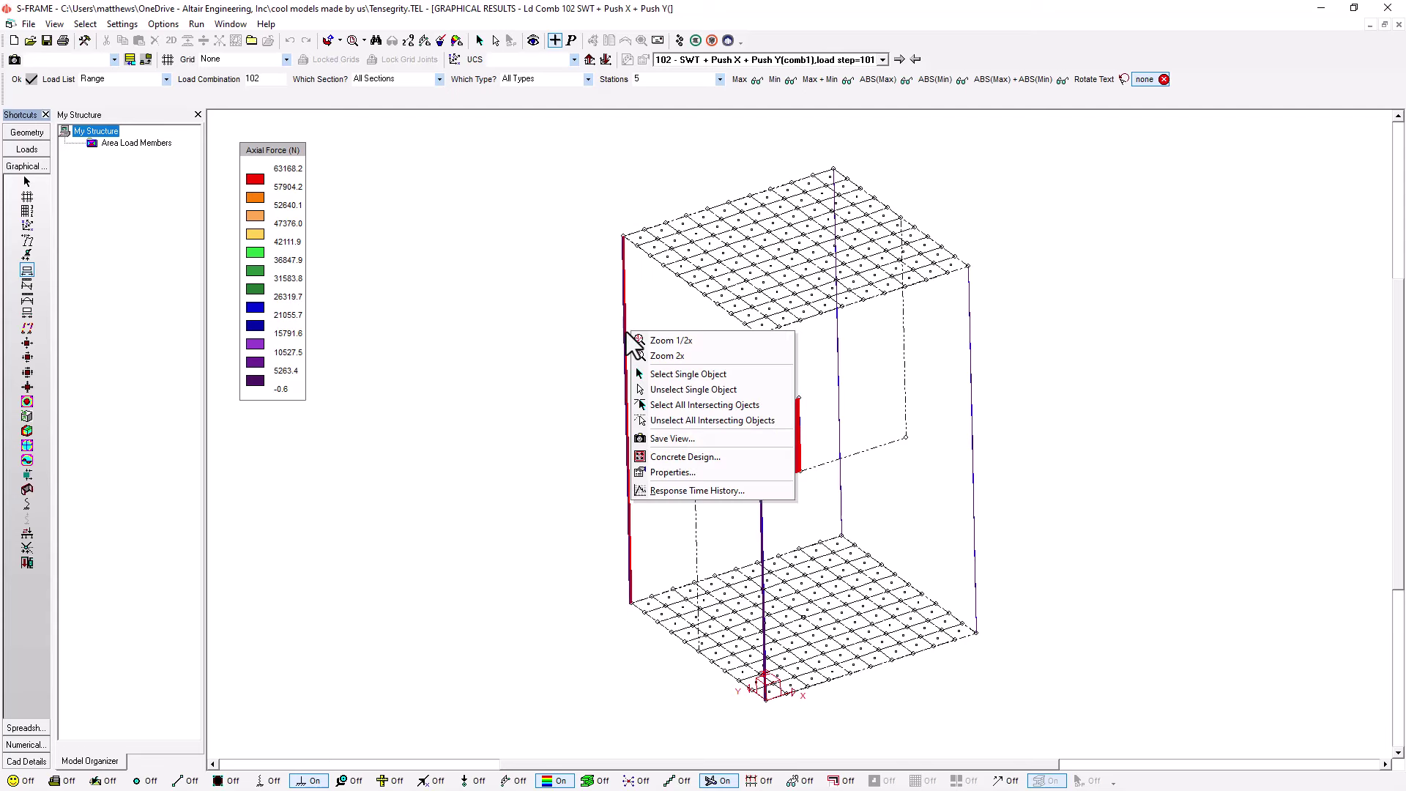
click(684, 456)
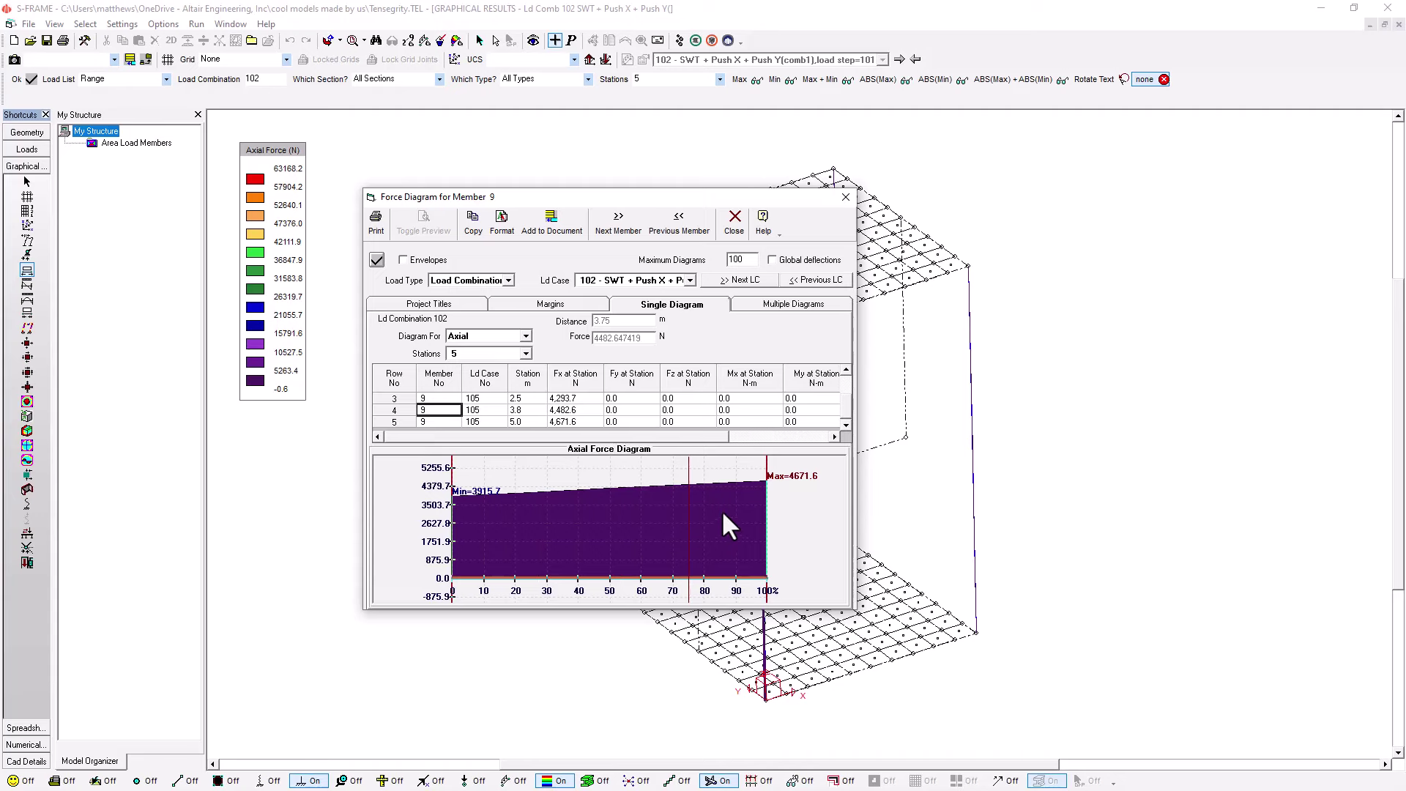
click(722, 514)
click(846, 198)
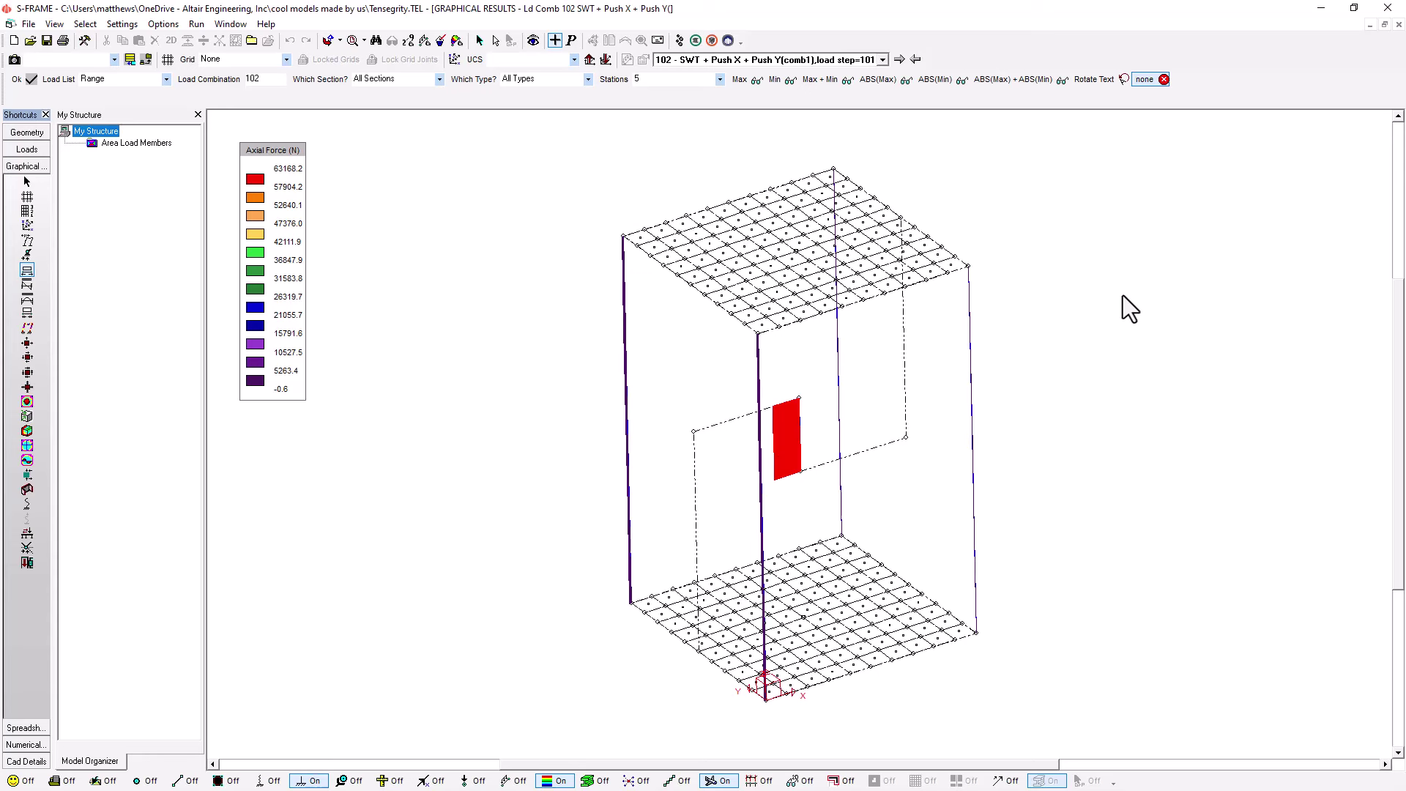
Step: Switch to the Symetric.TEL model, turn off its rendered solid display and show the member axial force diagrams for load case 104
key(ctrl+Tab)
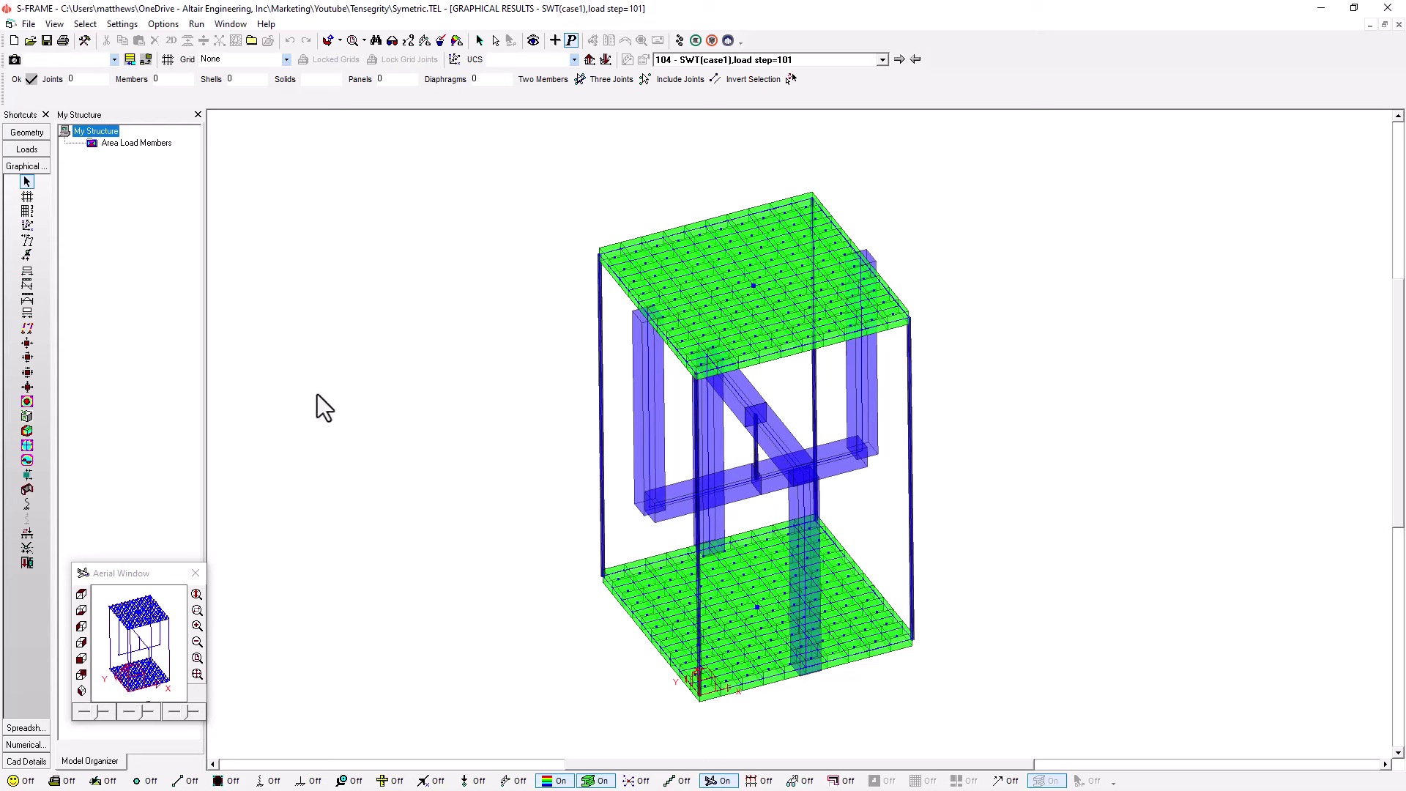
click(597, 781)
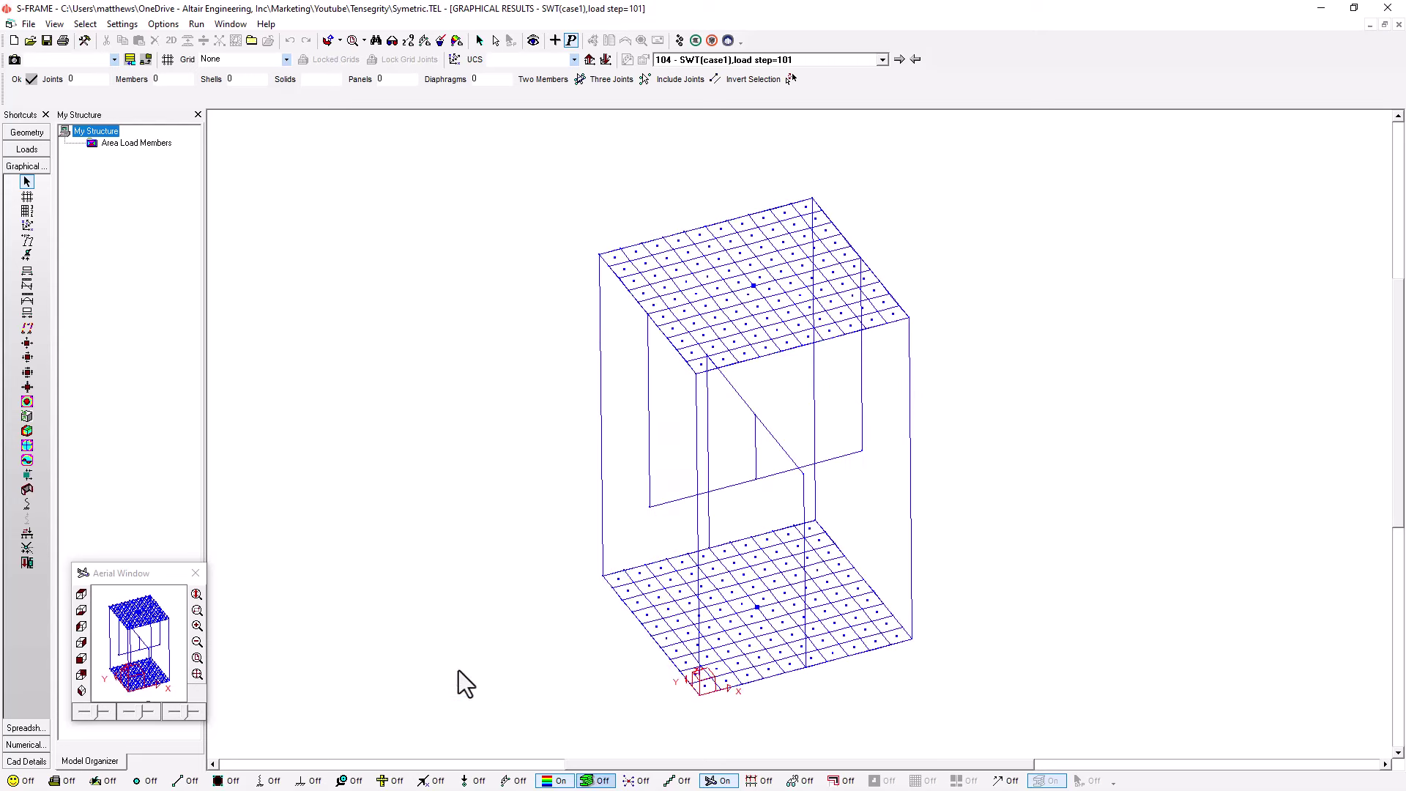
click(27, 271)
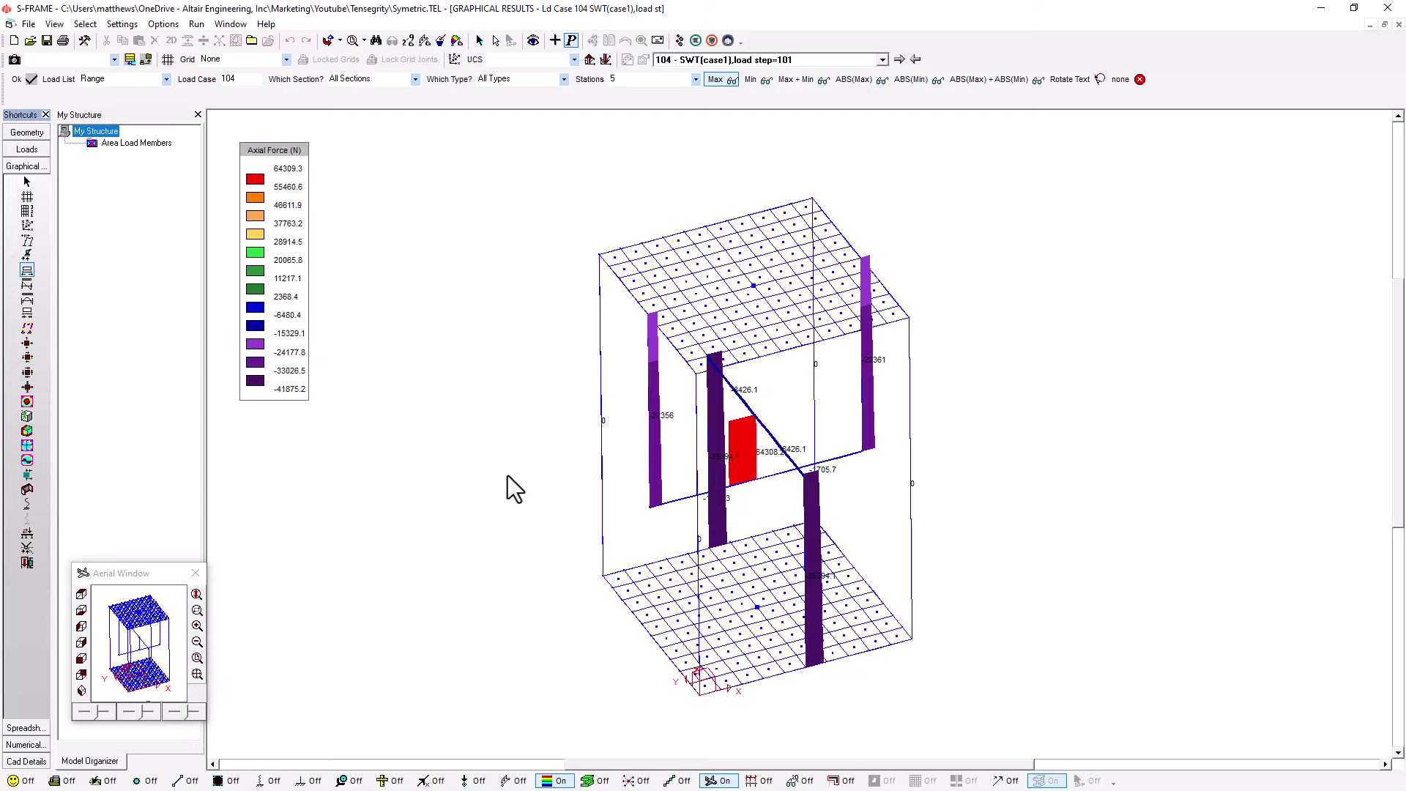
middle_drag(534, 503, 602, 500)
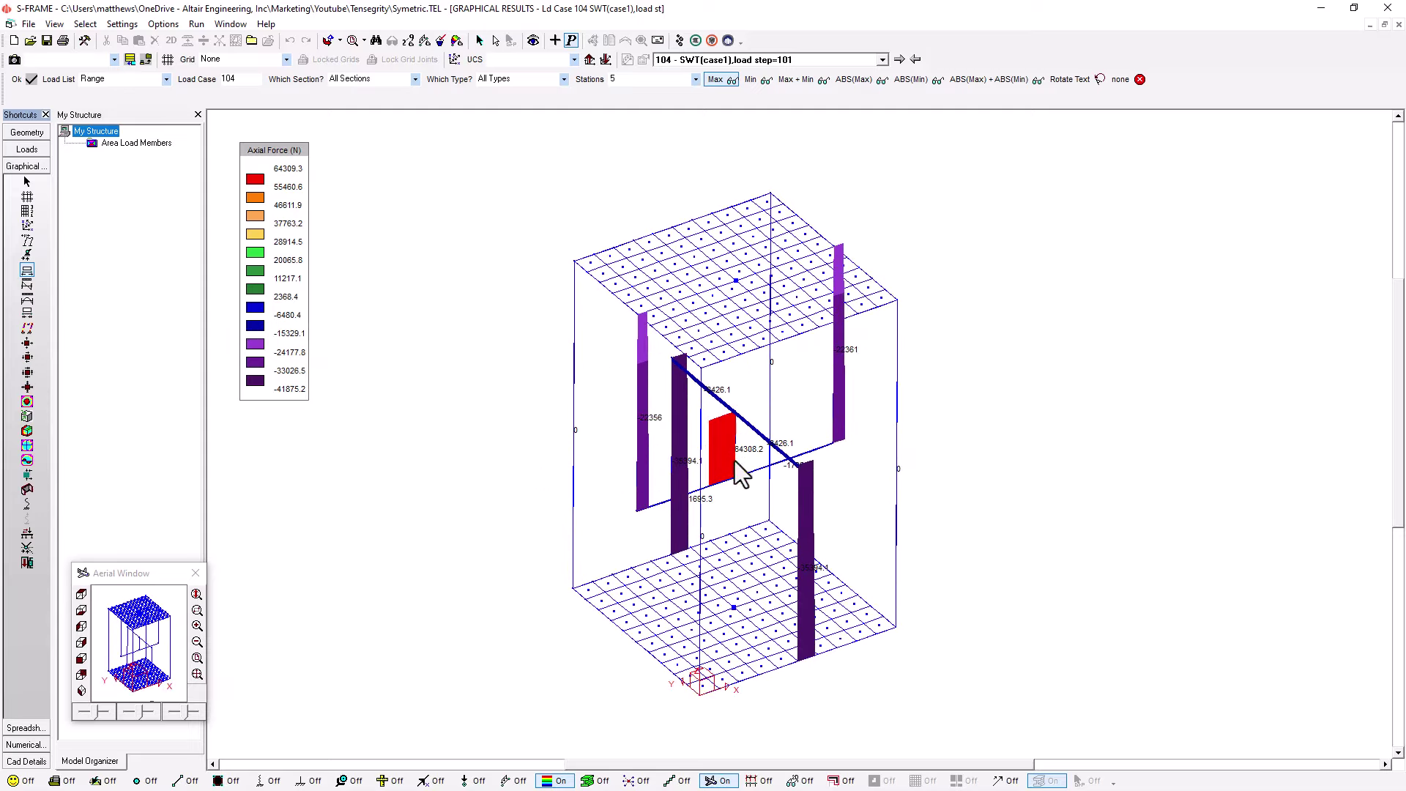